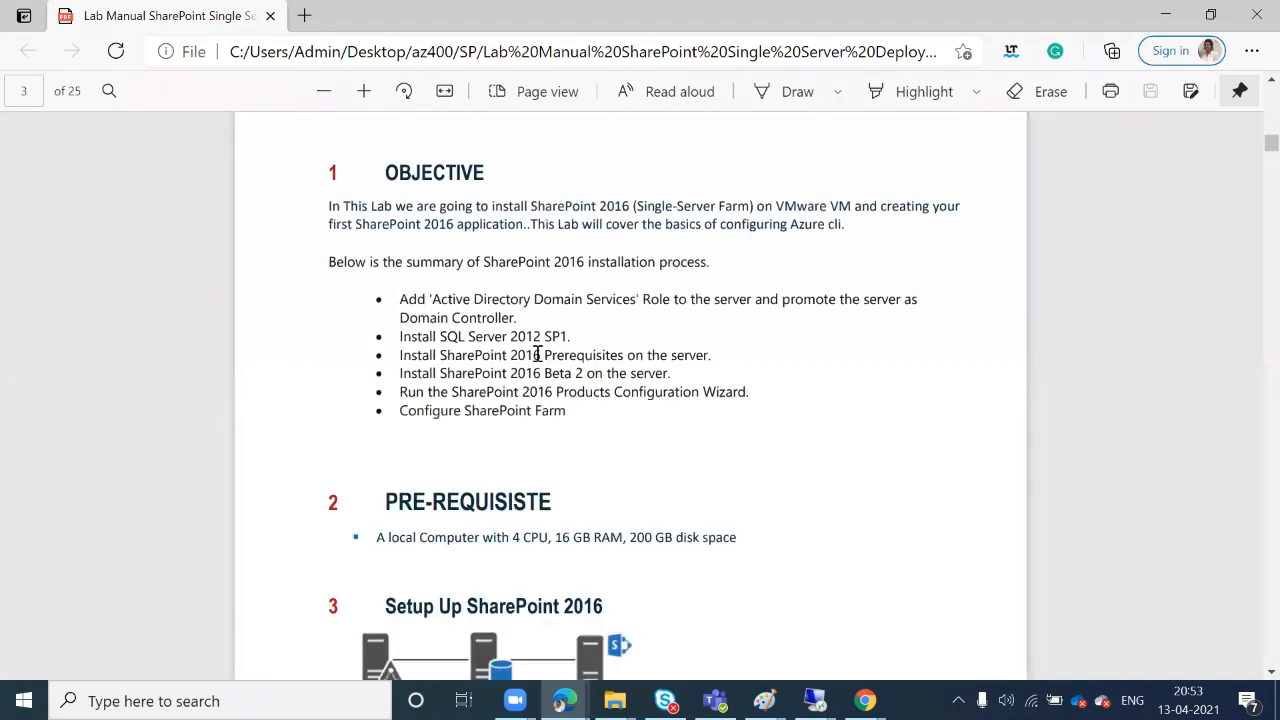
Review the SharePoint lab manual: its objective, prerequisites, cover page details and the Active Directory role installation instructions.
scroll(385, 357, "down", 10)
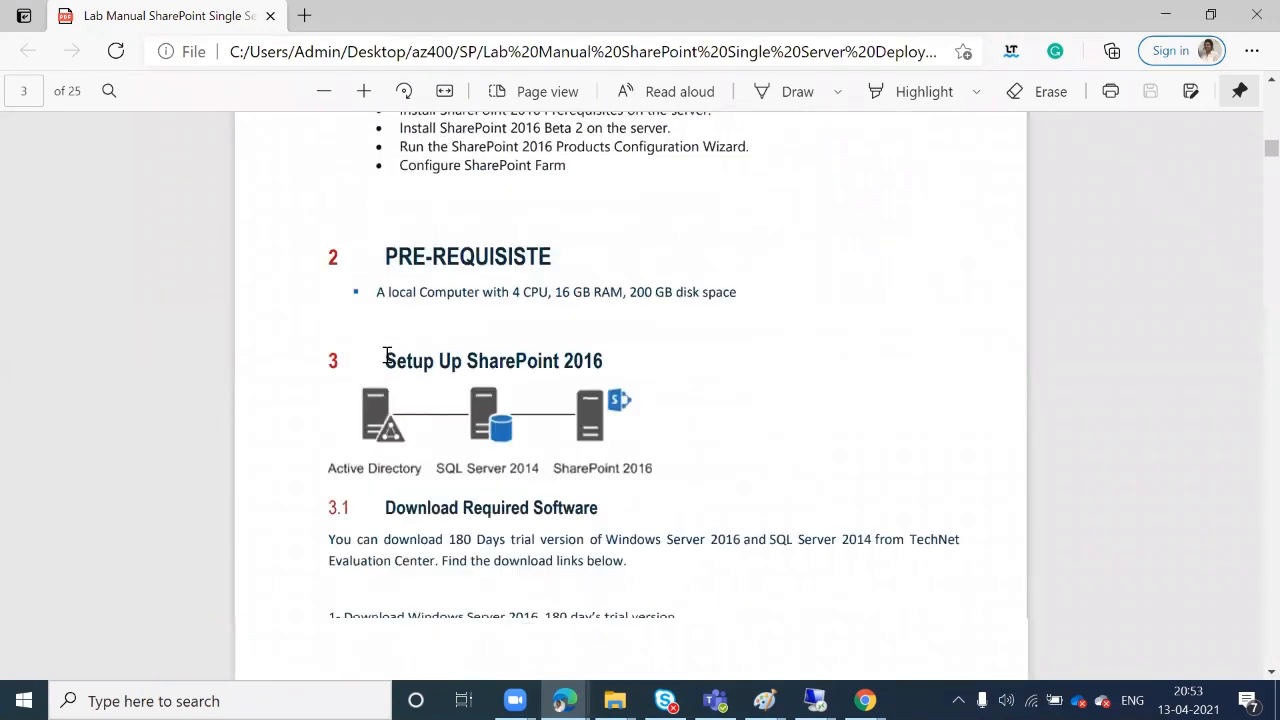
scroll(390, 363, "down", 5)
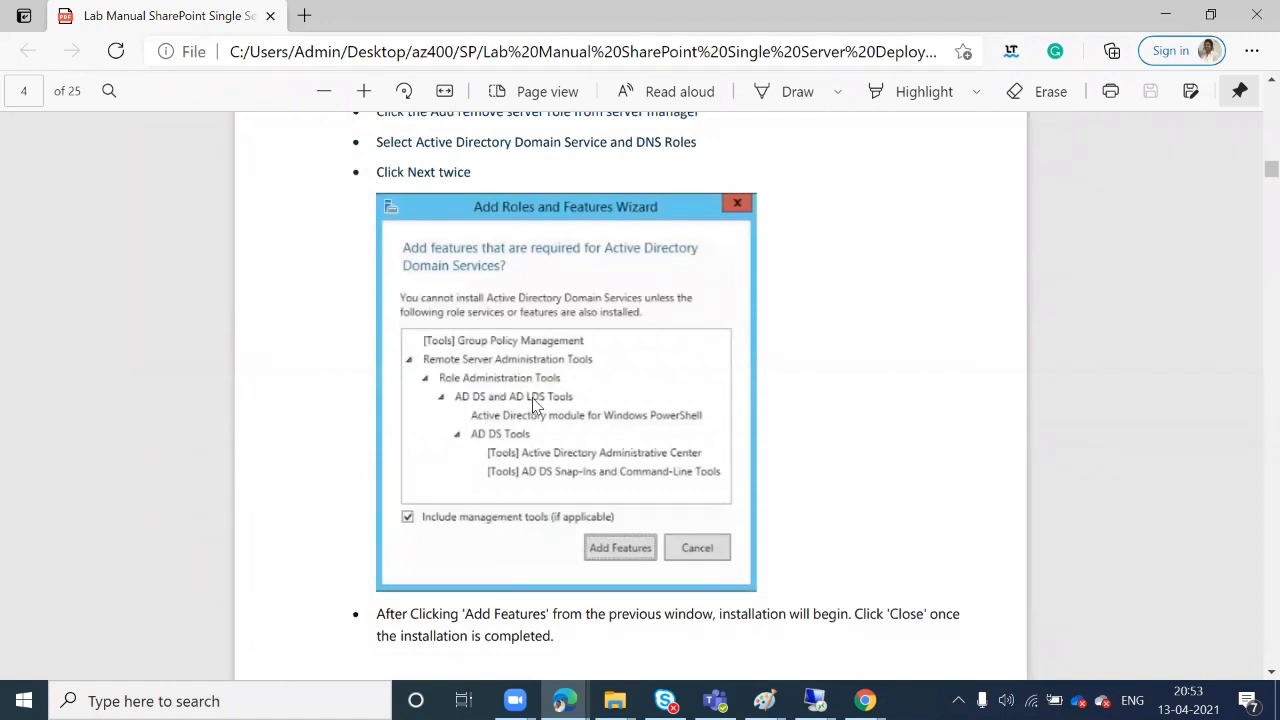
scroll(530, 403, "up", 5)
scroll(532, 405, "up", 15)
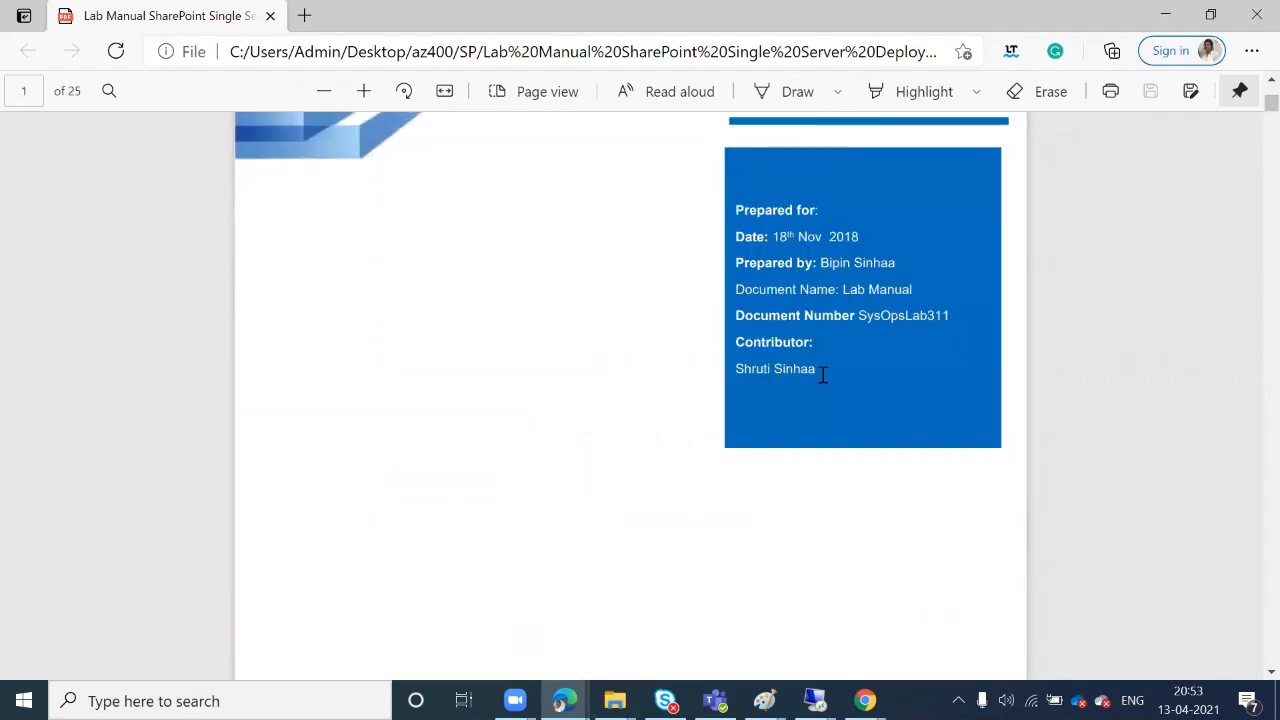
left_click_drag(820, 369, 730, 368)
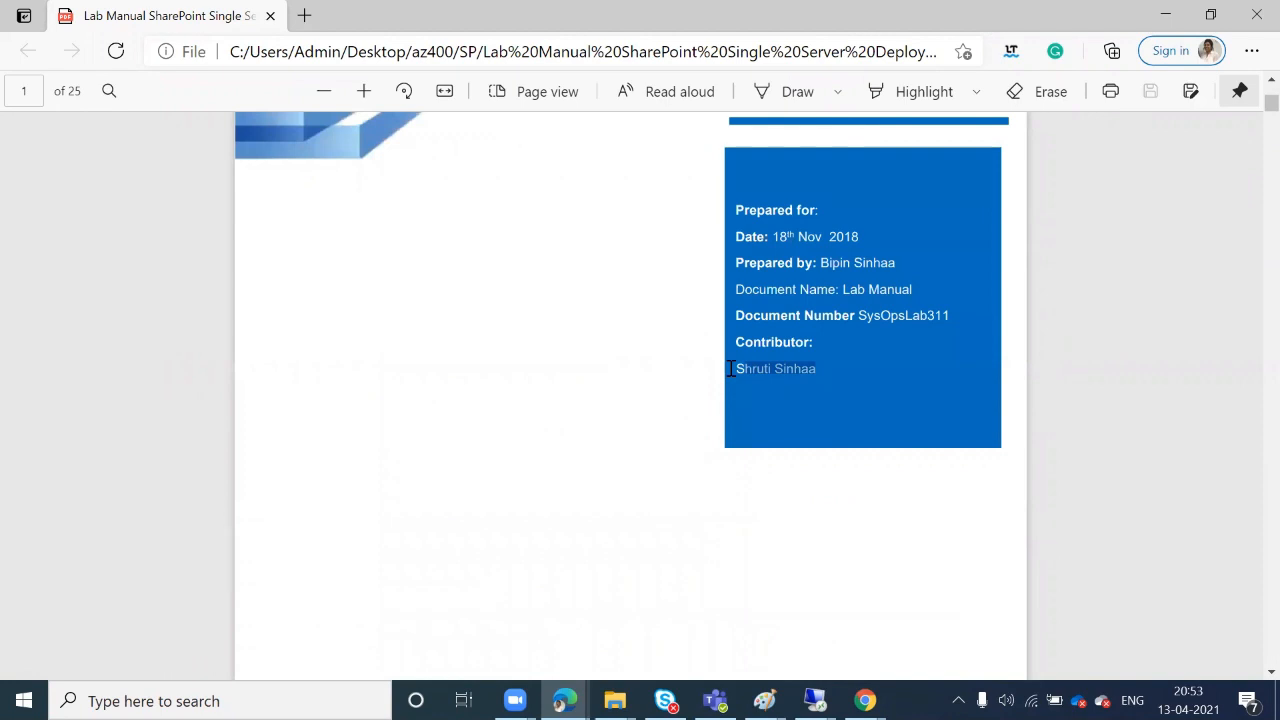
left_click_drag(905, 262, 820, 263)
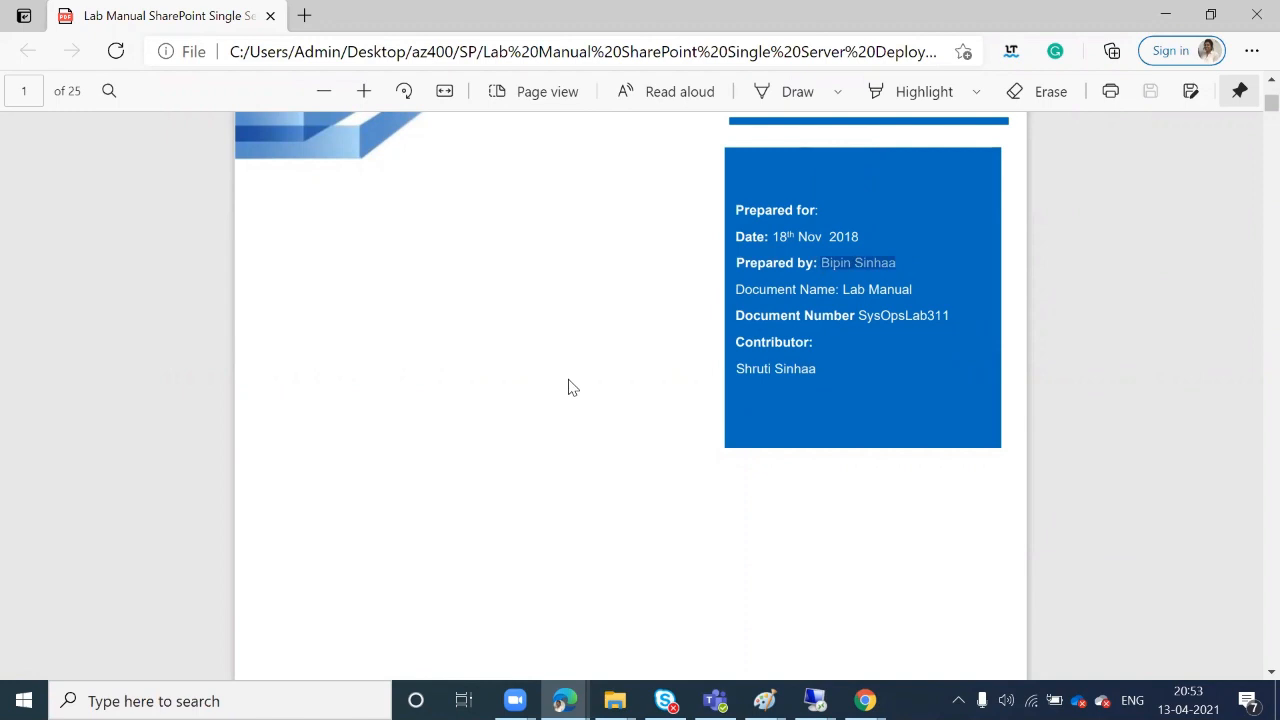
scroll(572, 388, "down", 1)
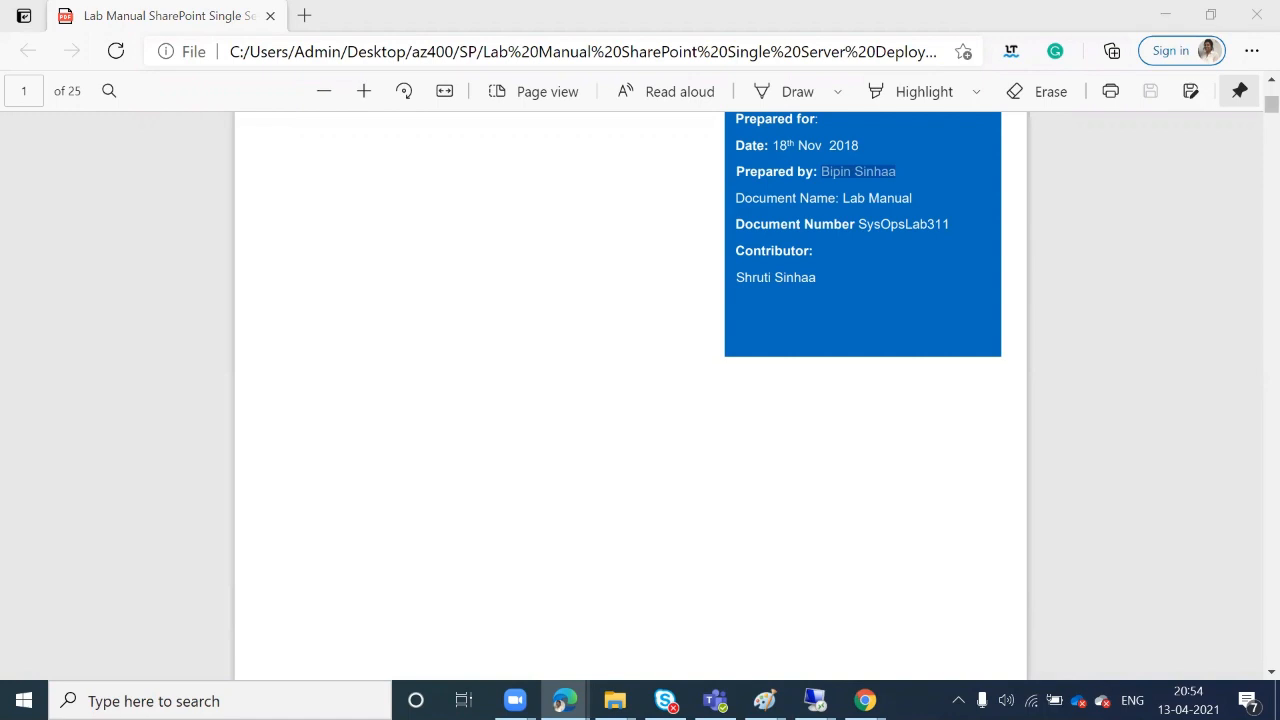
scroll(400, 471, "down", 8)
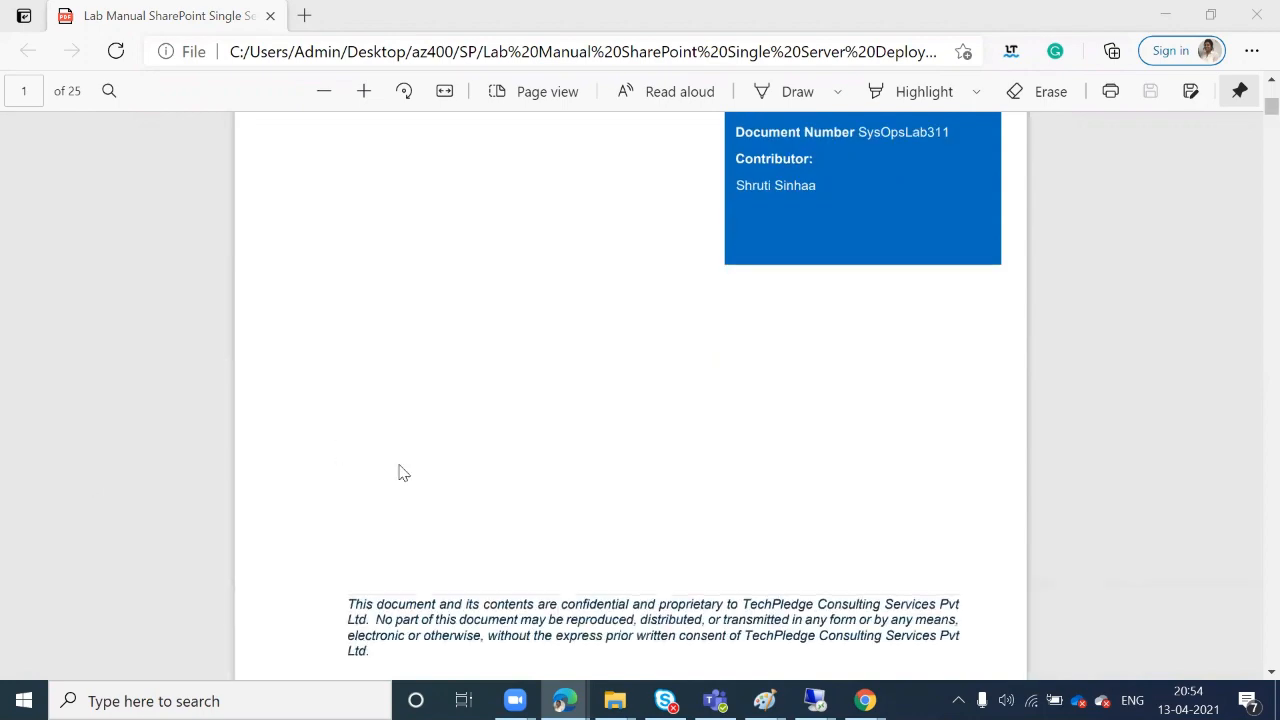
scroll(405, 478, "down", 8)
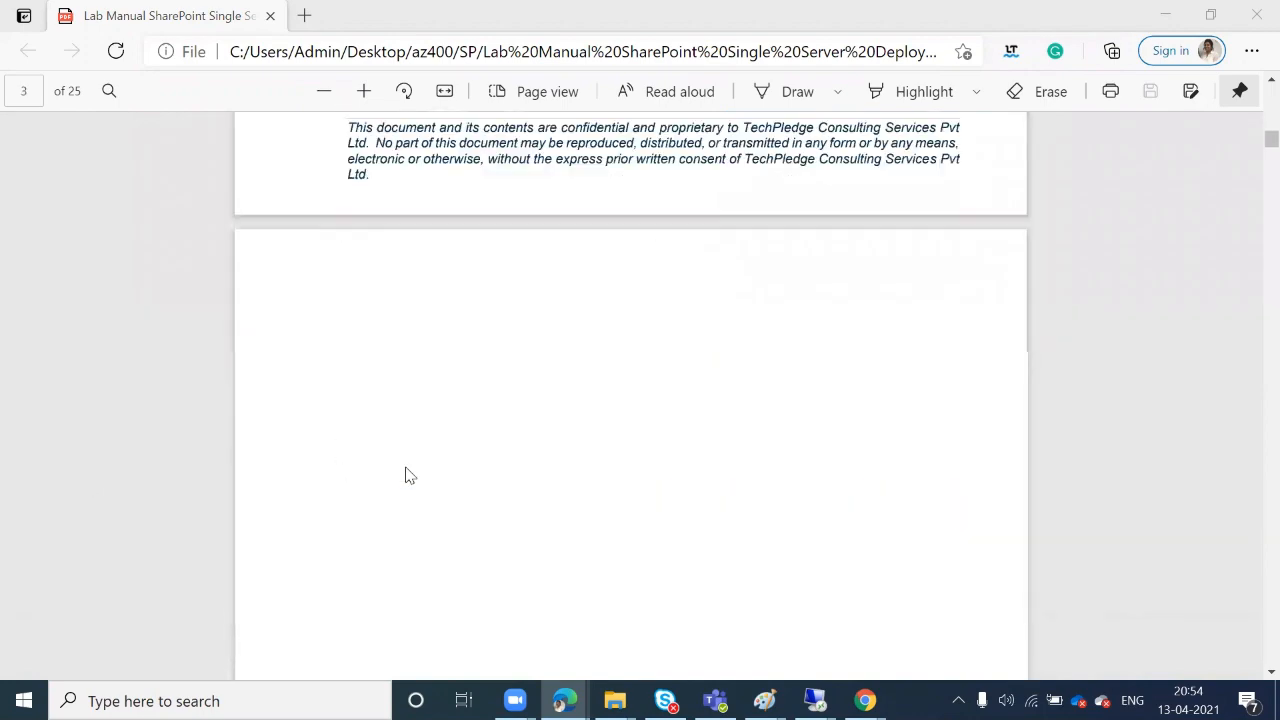
scroll(405, 476, "down", 10)
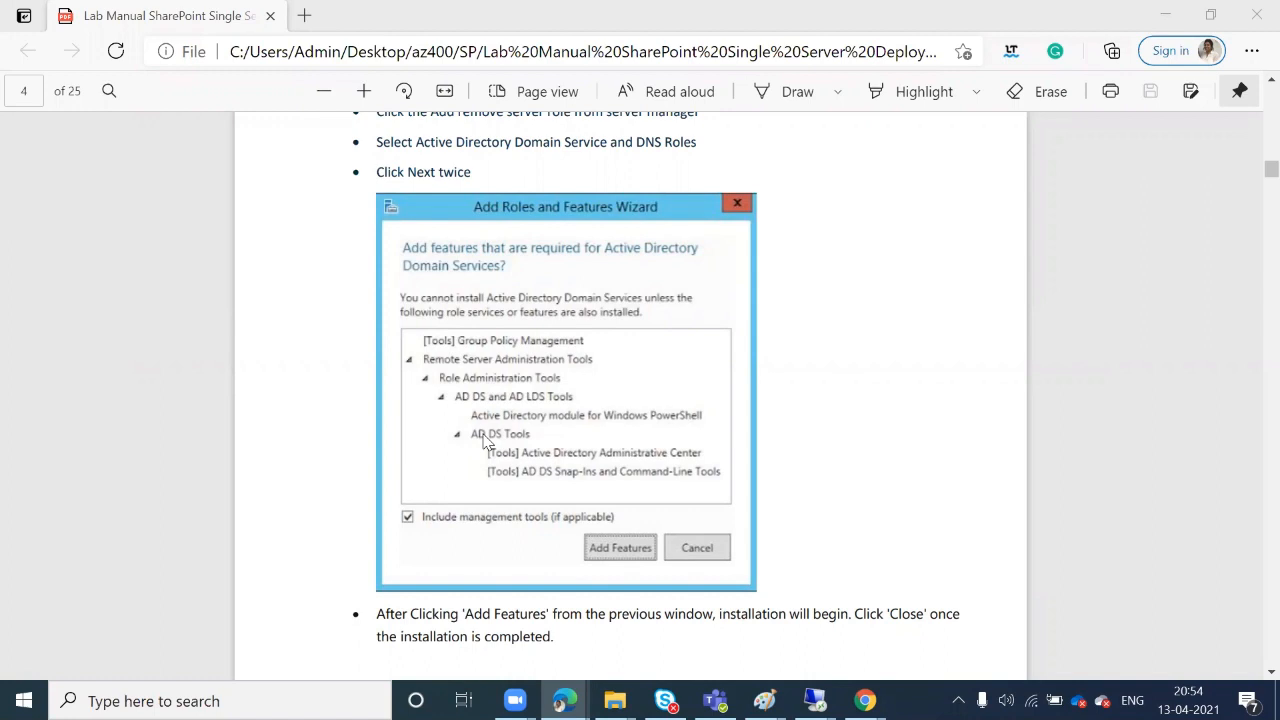
Switch to Paint and examine the SharePoint hierarchy and Document Management System diagrams.
left_click(1168, 17)
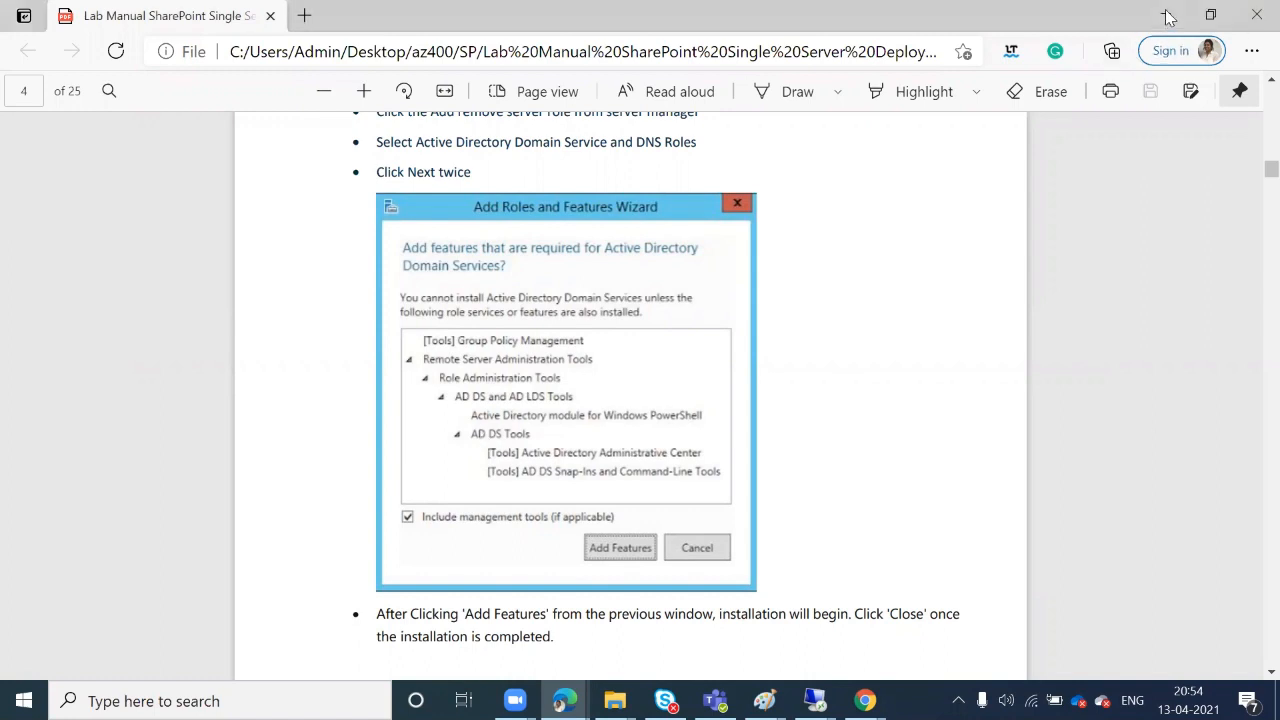
left_click(1168, 17)
left_click(1158, 9)
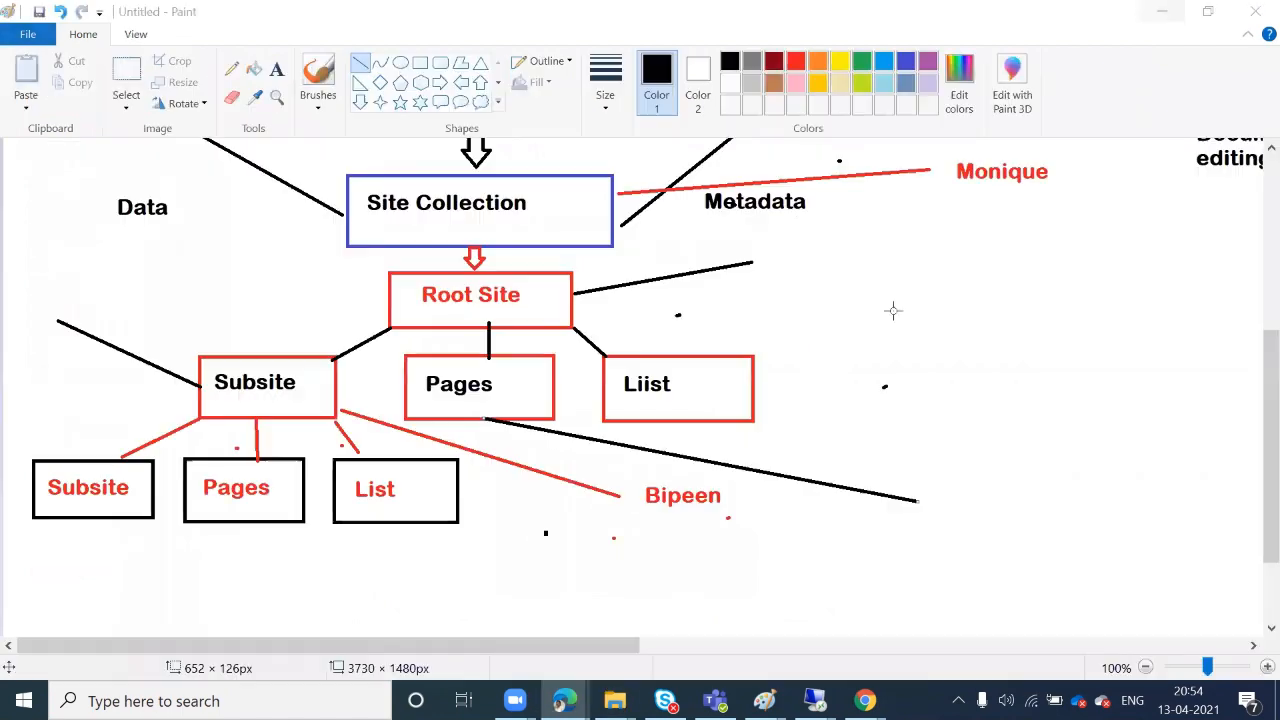
scroll(894, 315, "up", 3)
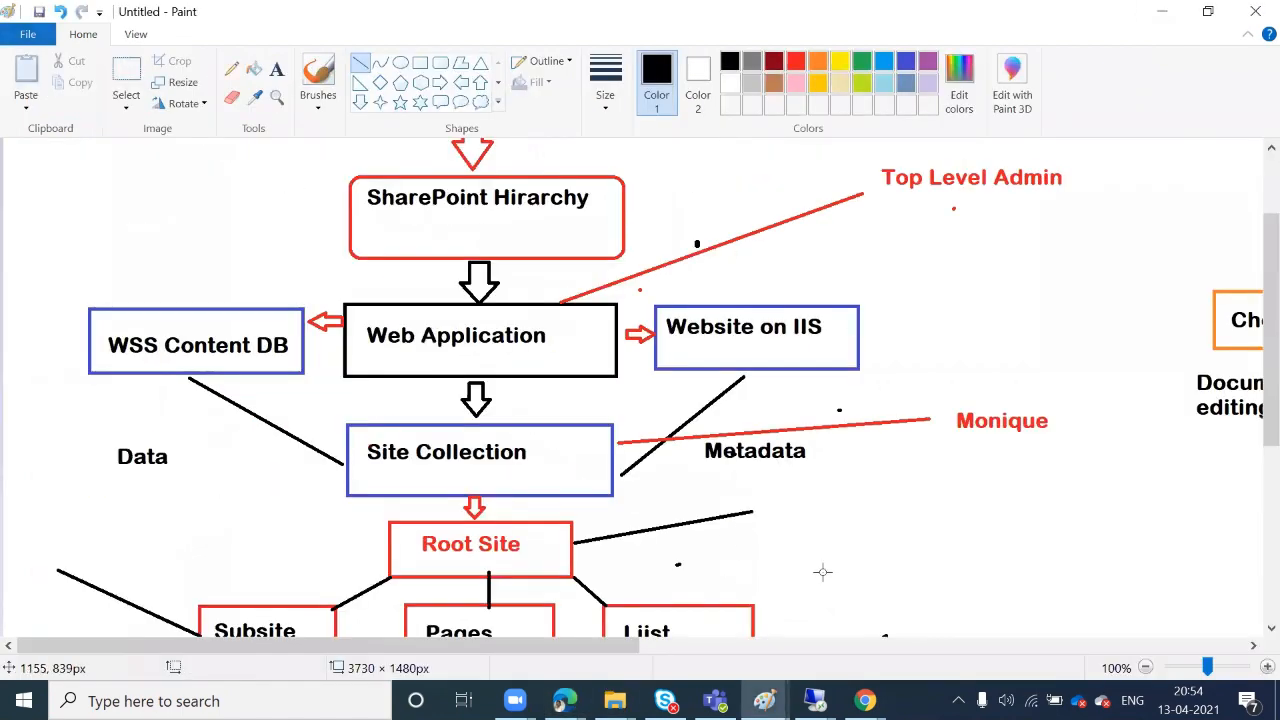
left_click_drag(157, 651, 176, 650)
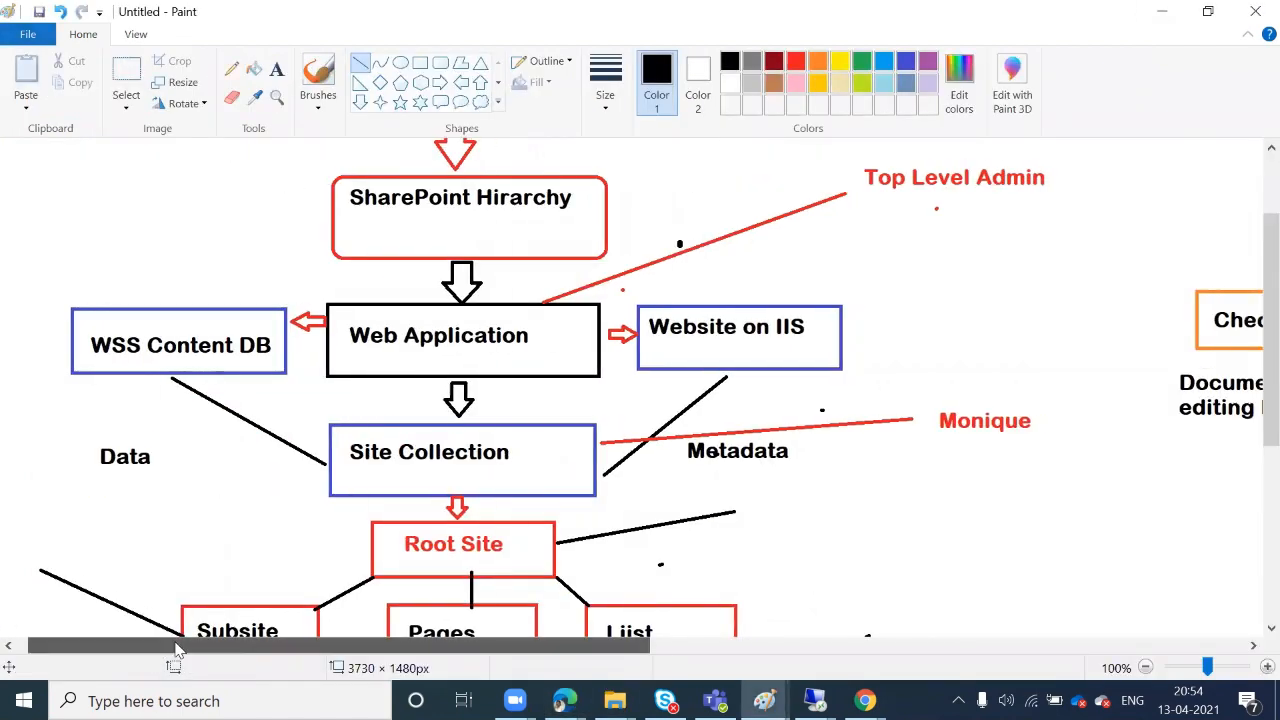
scroll(176, 650, "right", 10)
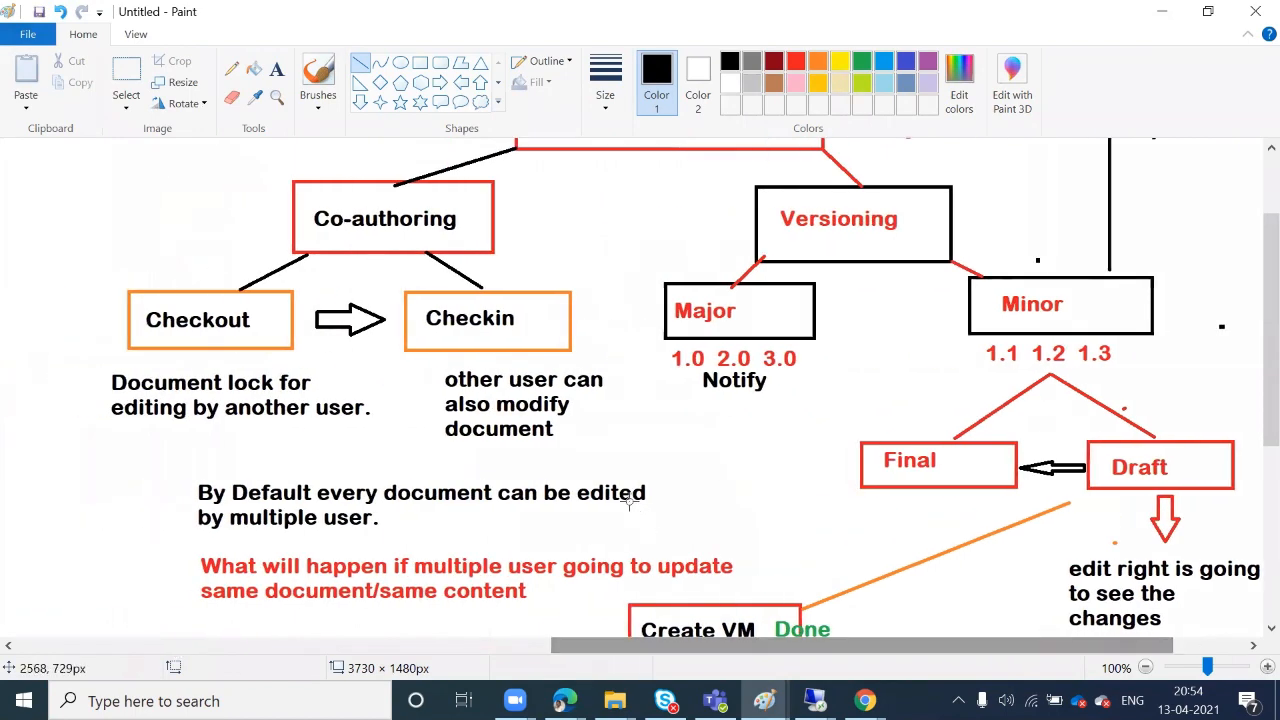
scroll(643, 209, "up", 2)
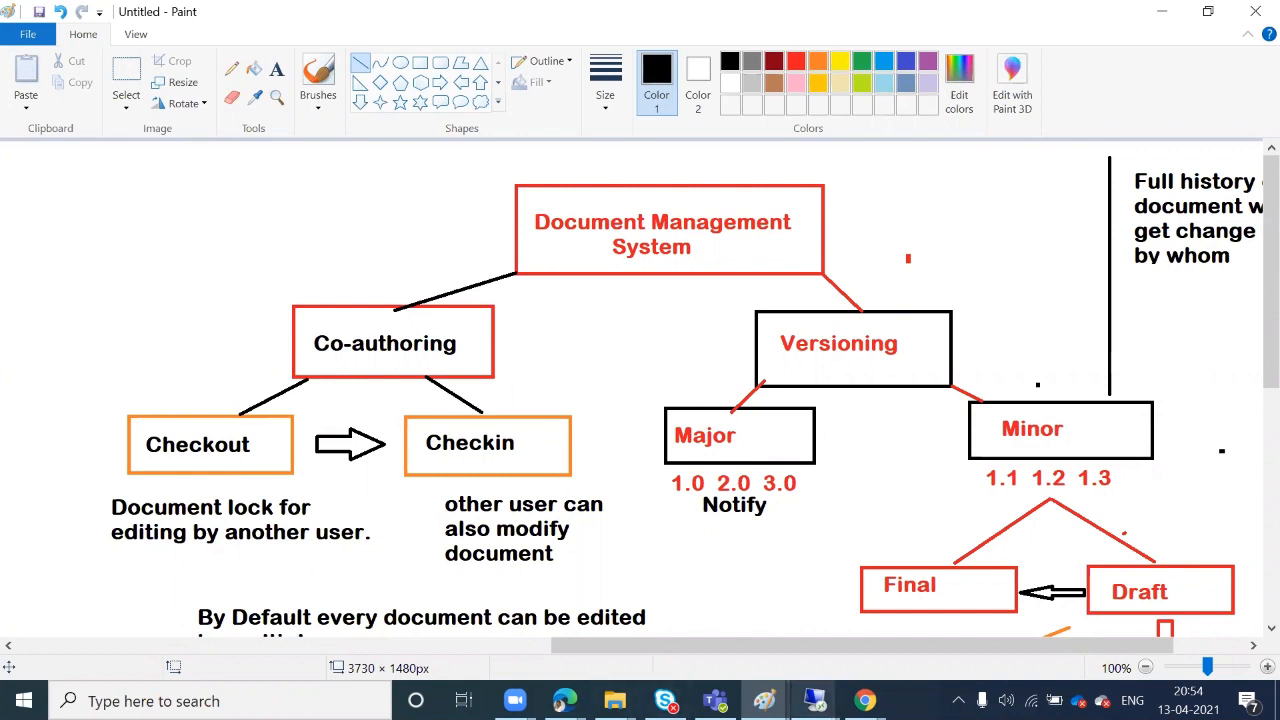
Switch to the 40.114.108.195 remote desktop and open the Amazon site's Documents library from the site creation page's link.
left_click(815, 700)
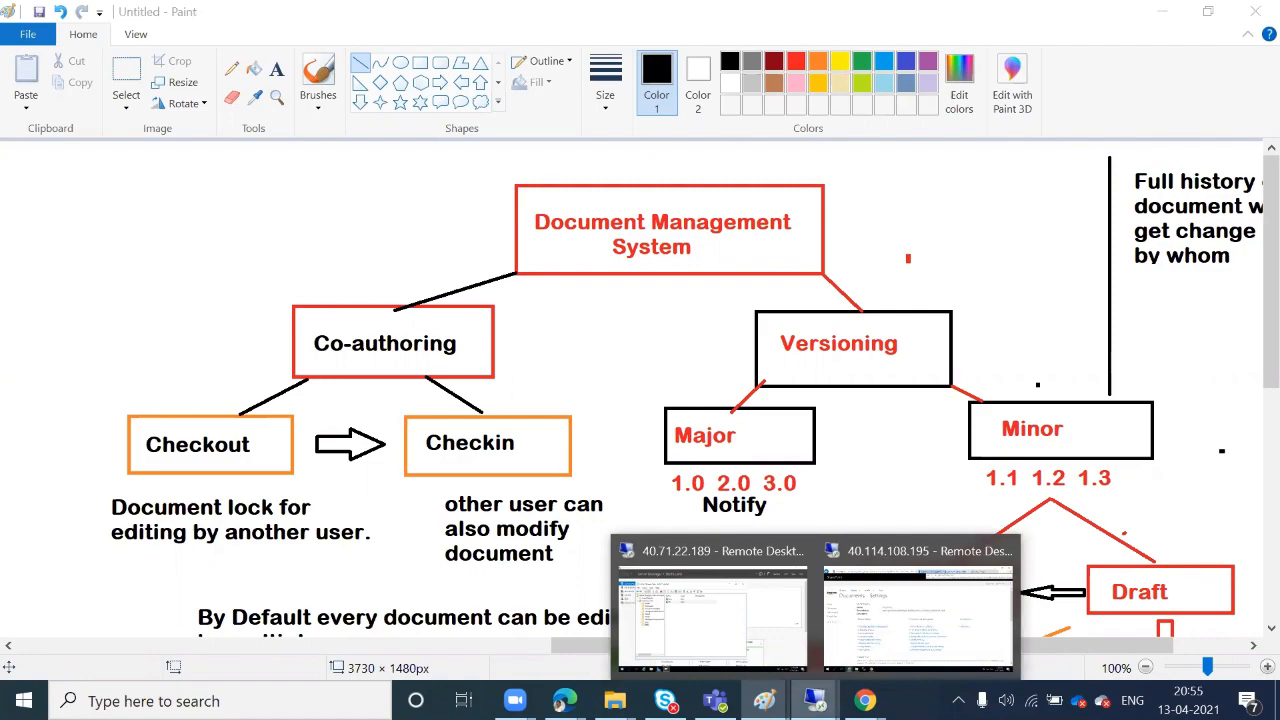
left_click(924, 610)
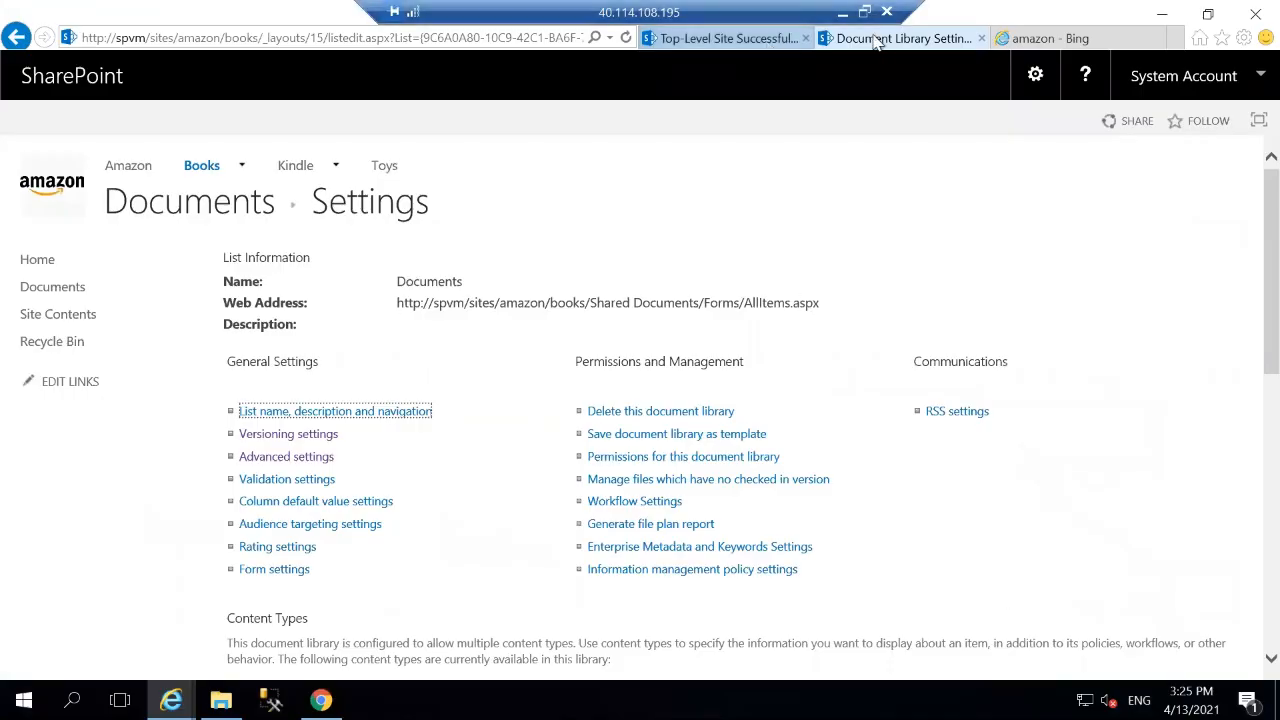
left_click(771, 38)
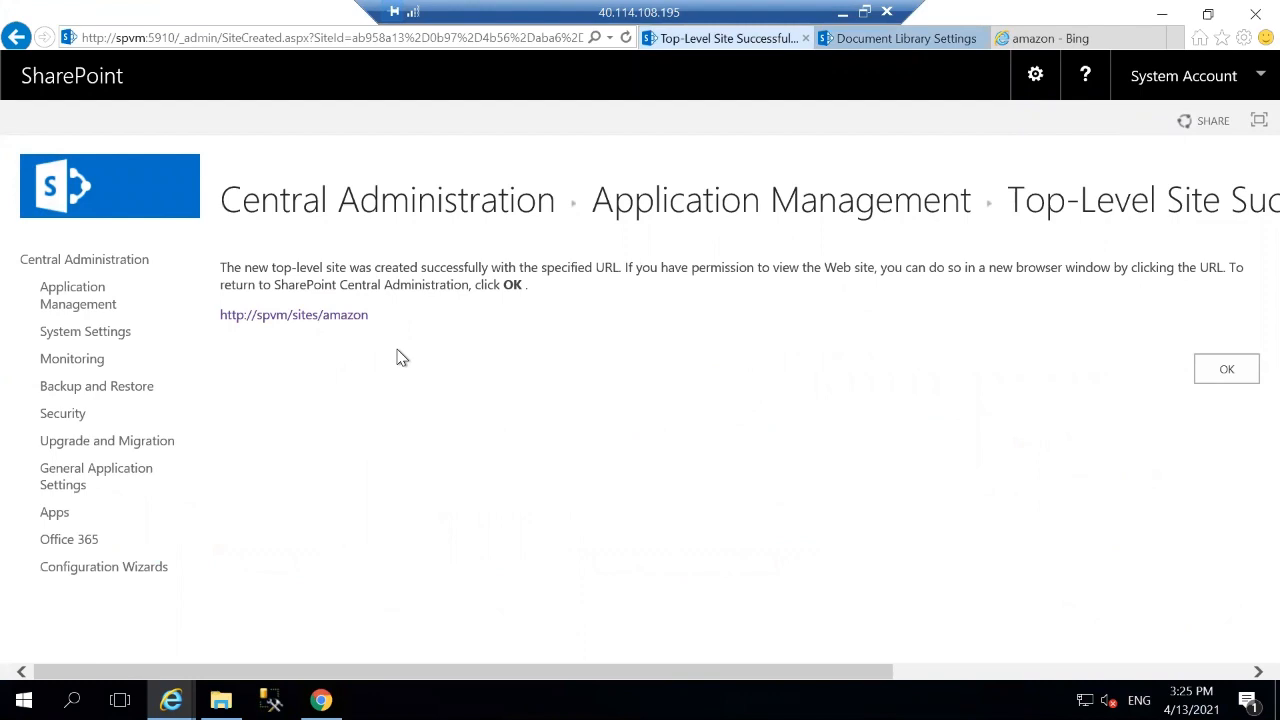
left_click_drag(396, 358, 757, 266)
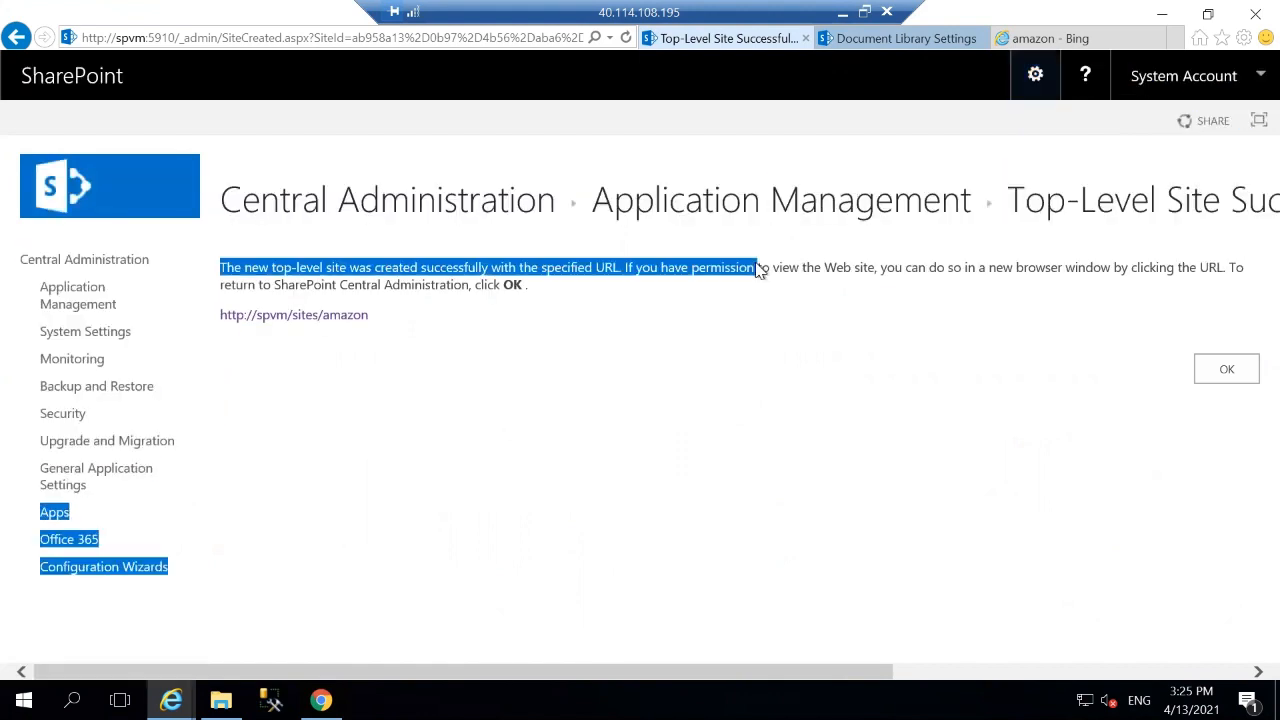
left_click(757, 265)
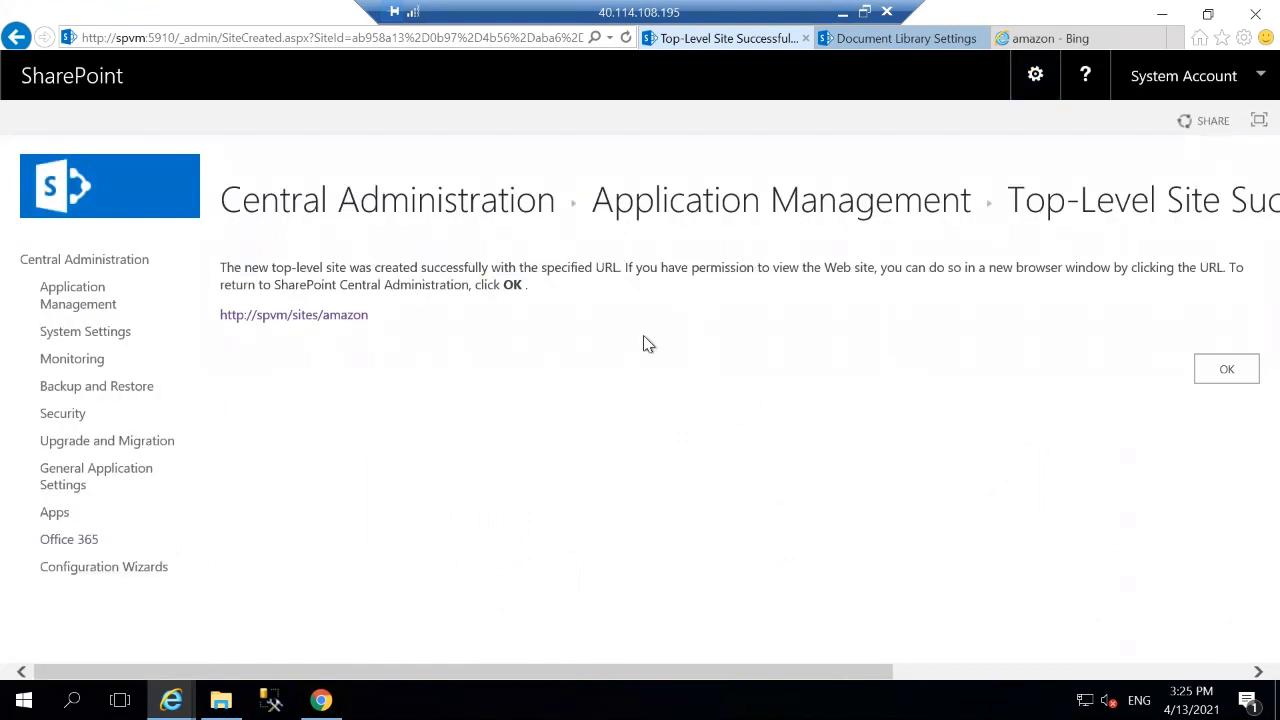
left_click(363, 316)
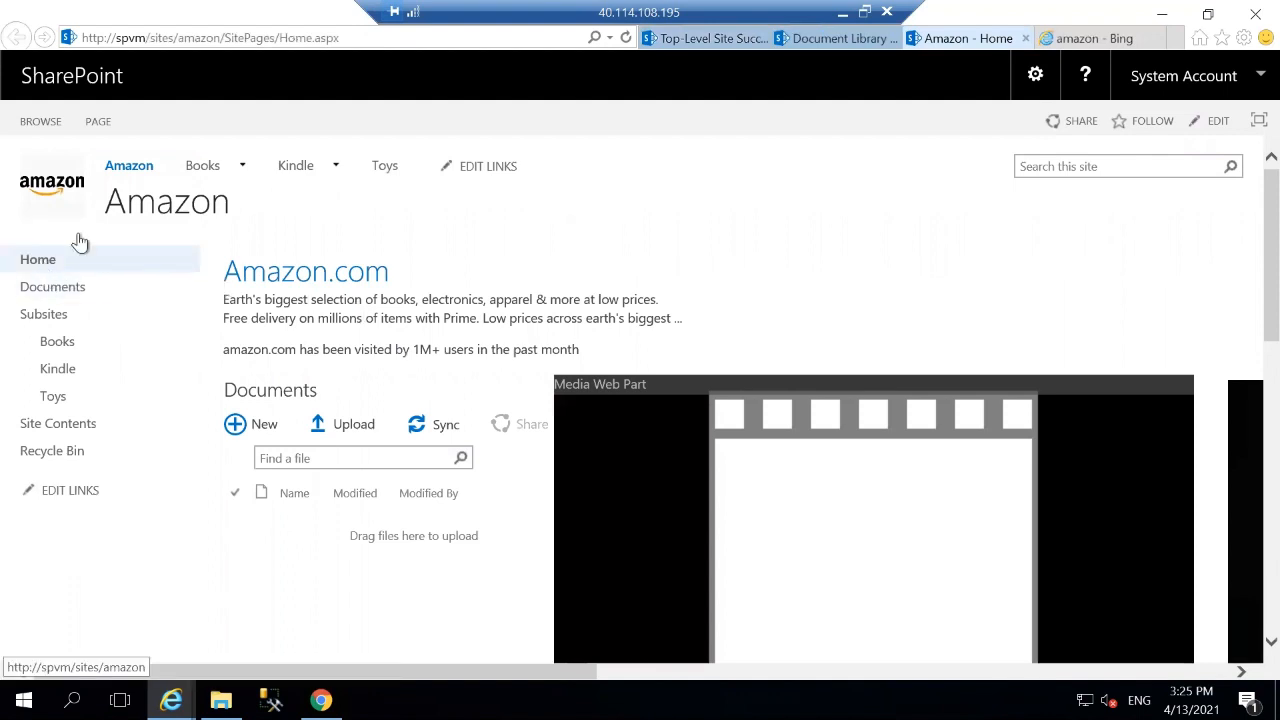
left_click(53, 286)
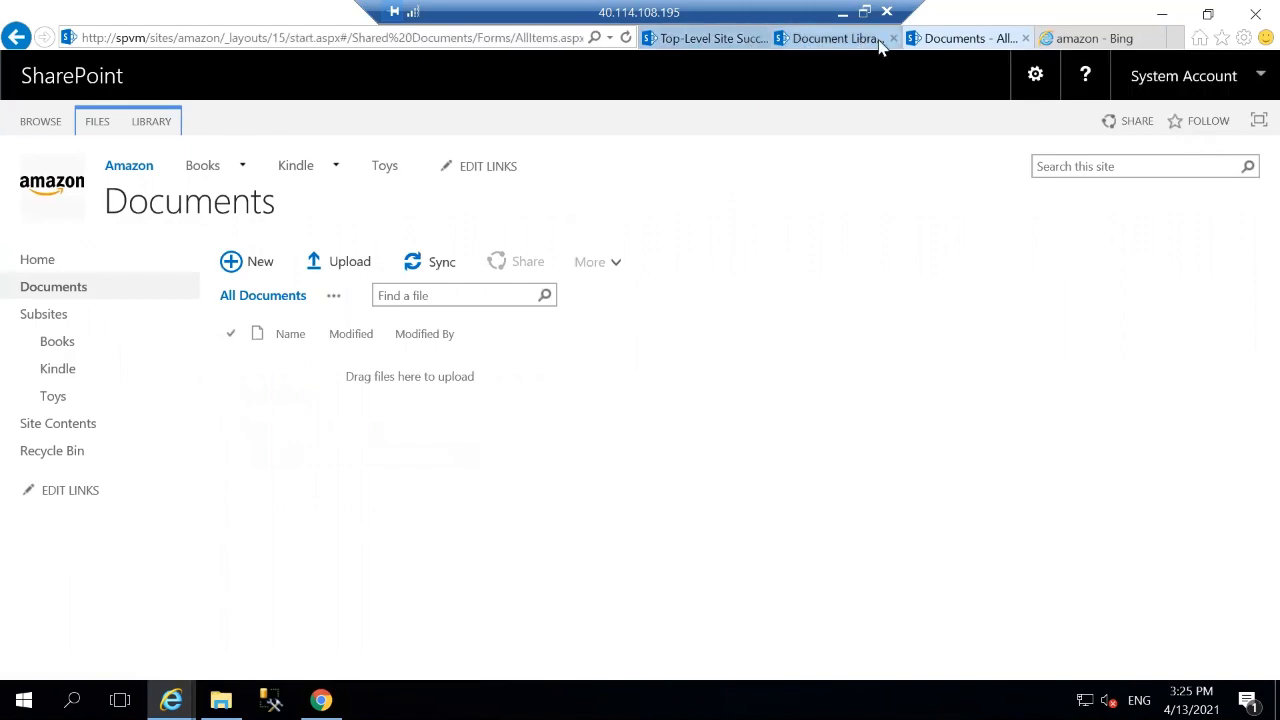
Close the document library and Bing pages, keeping only the Central Administration page open.
left_click(880, 40)
left_click(893, 38)
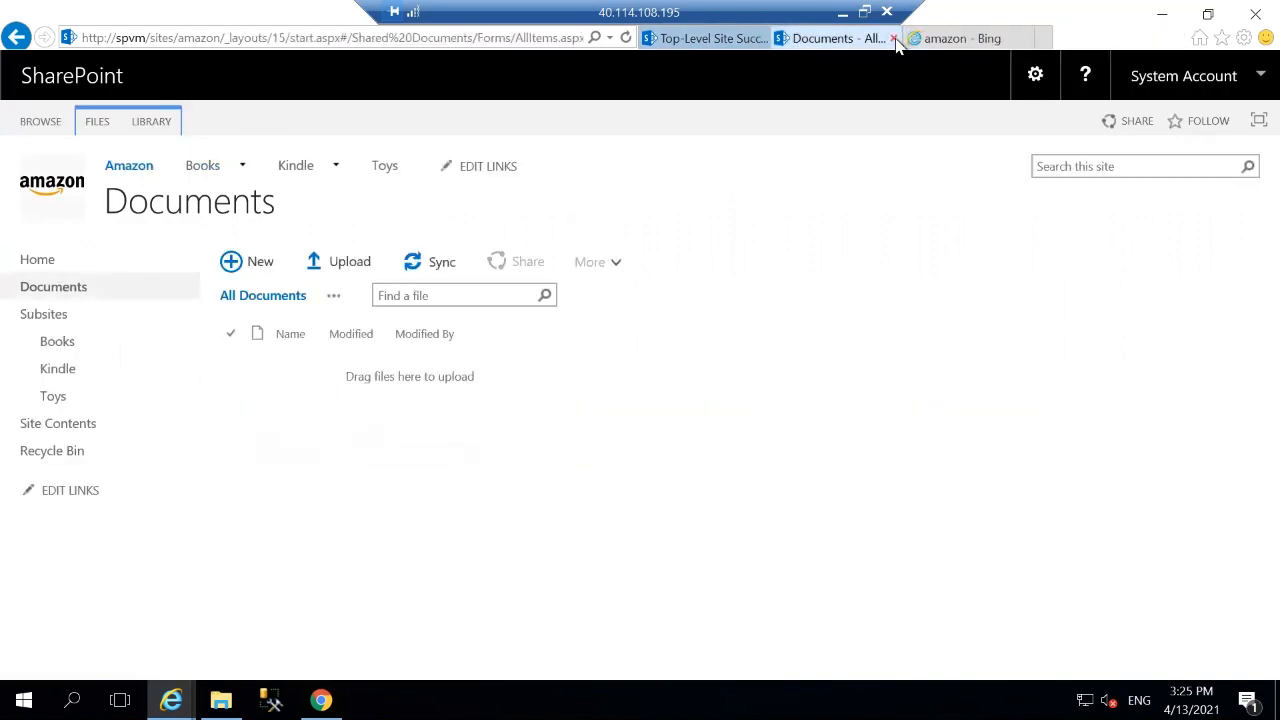
left_click(893, 38)
left_click(894, 38)
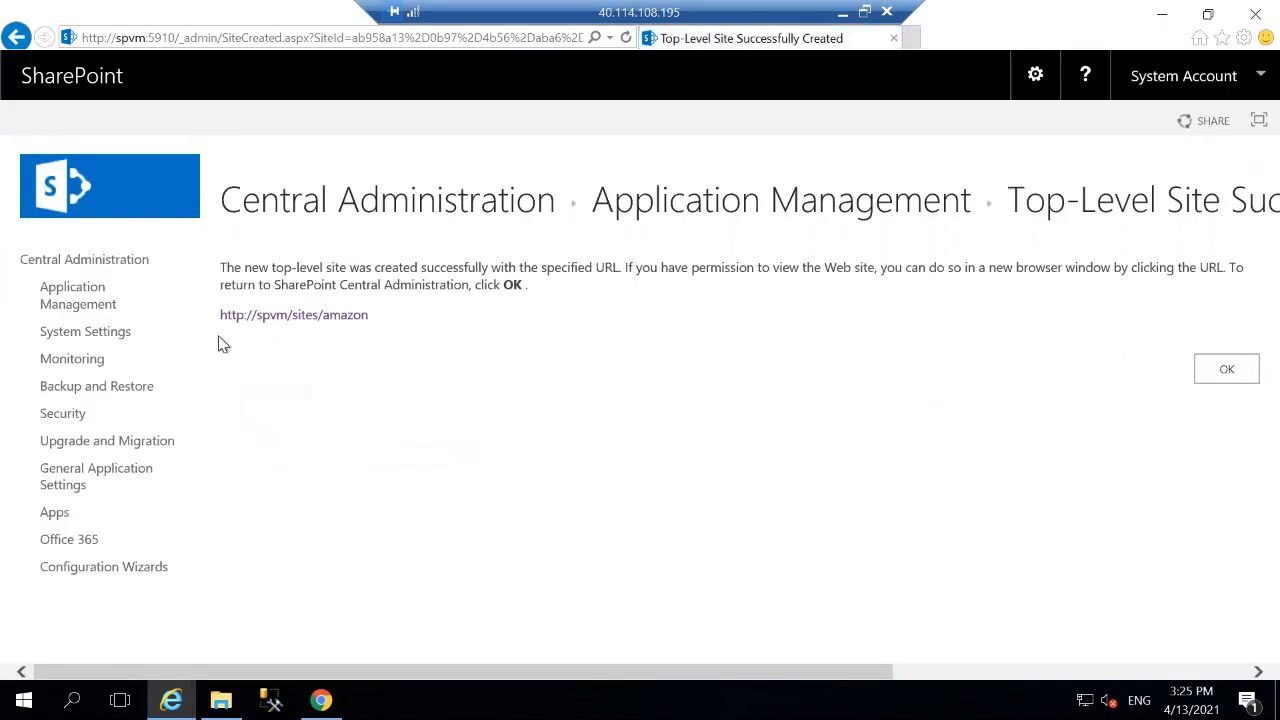
Start a new site collection titled "dns demp" with the managed path /sites/ and the URL name "dns demo".
left_click(57, 294)
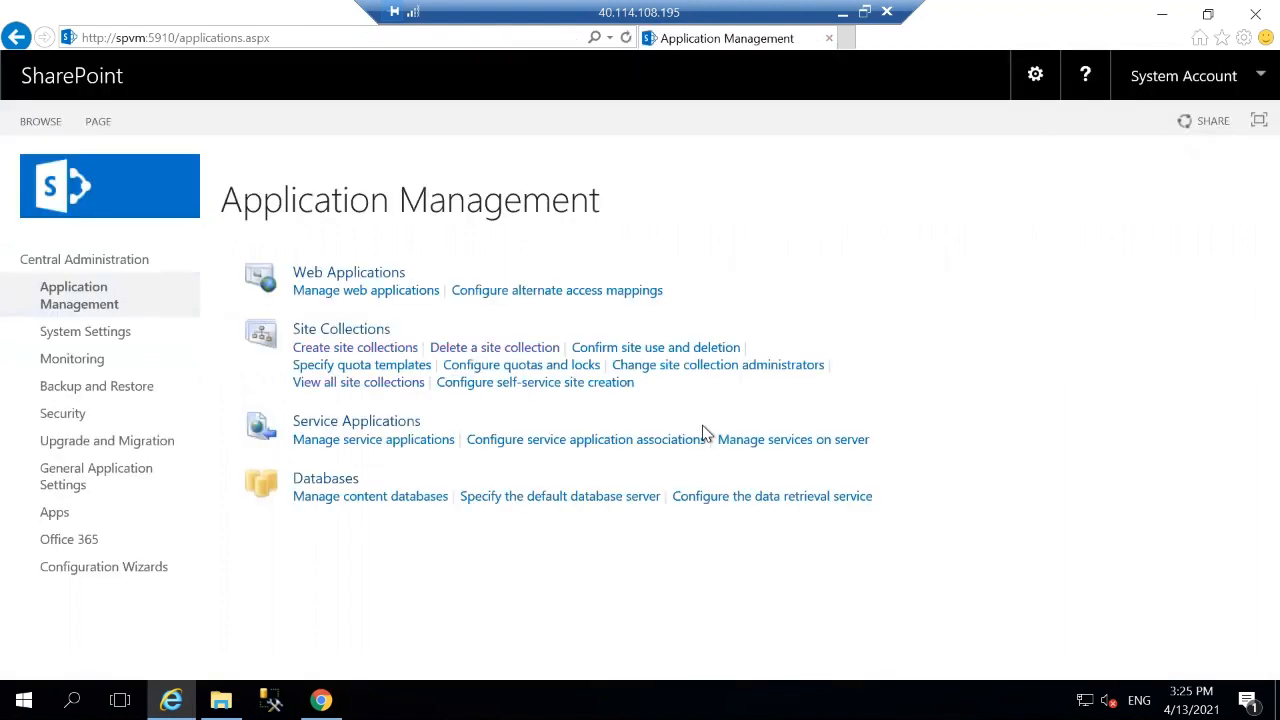
left_click(311, 352)
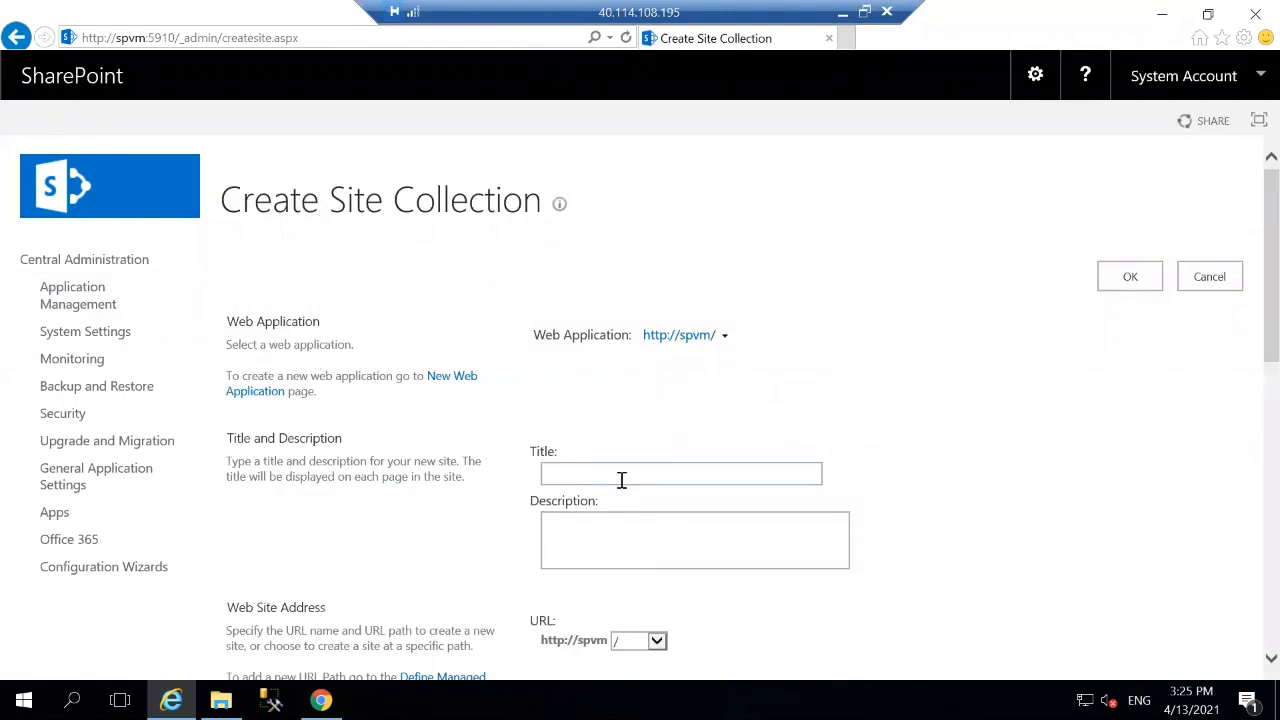
type("dns demp")
left_click(645, 642)
left_click(636, 653)
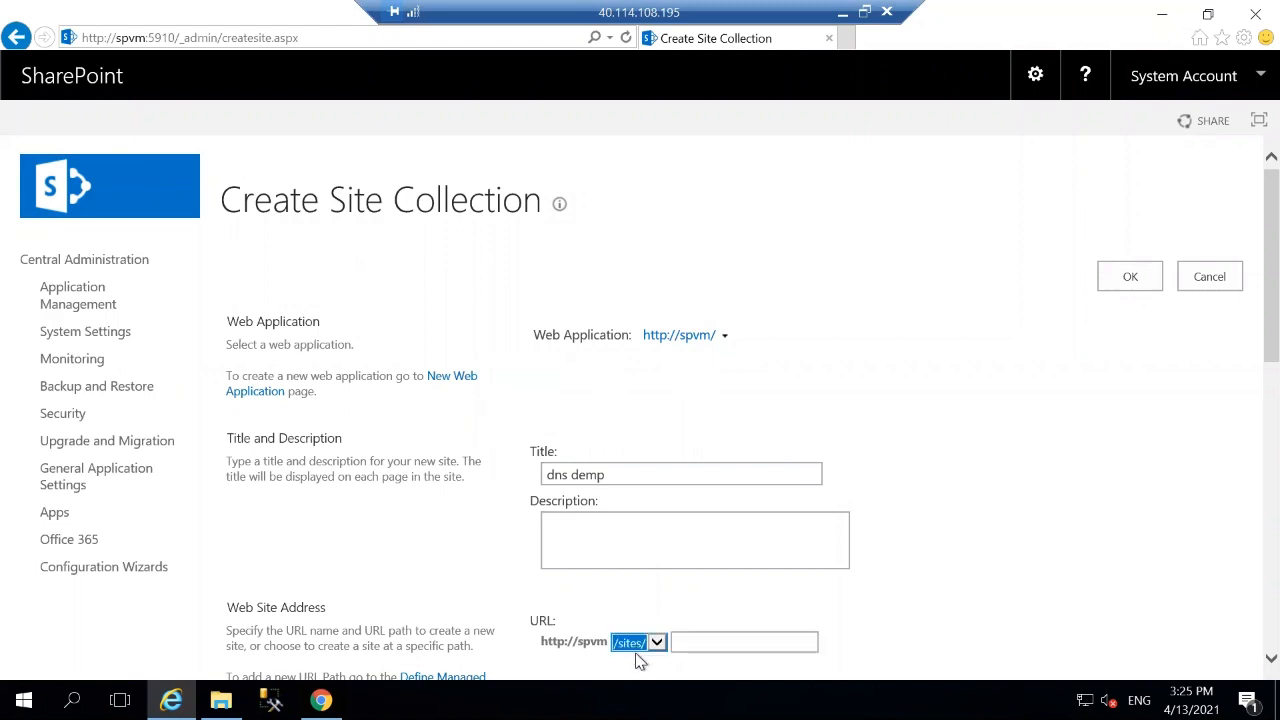
left_click(699, 647)
type("dns demo")
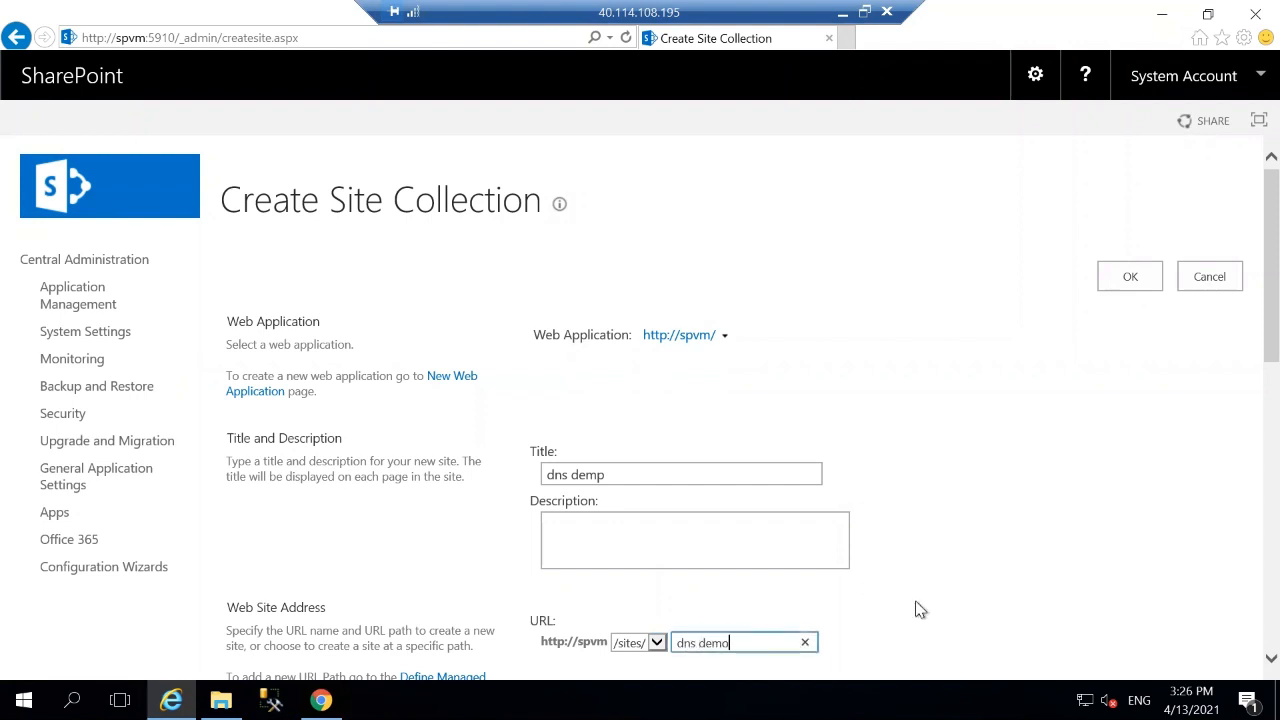
Correct the new site collection's URL name to "dnsdemo" without a space.
scroll(920, 610, "down", 6)
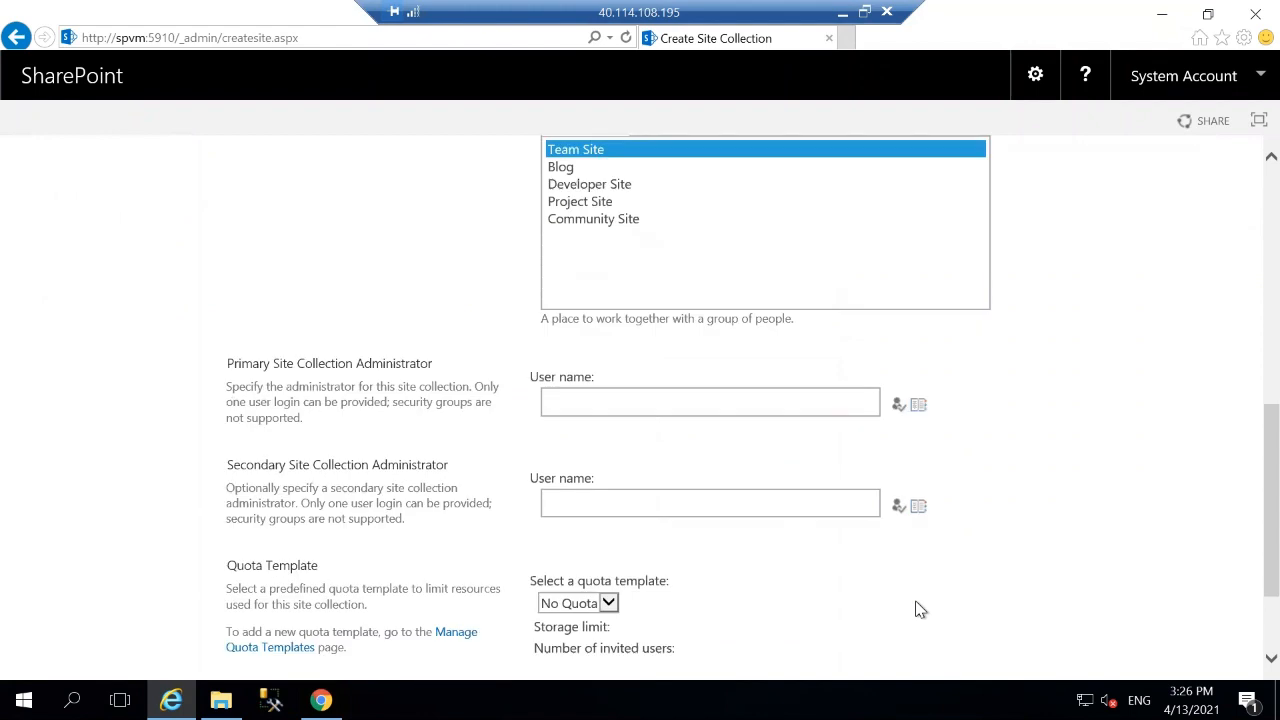
scroll(920, 610, "up", 5)
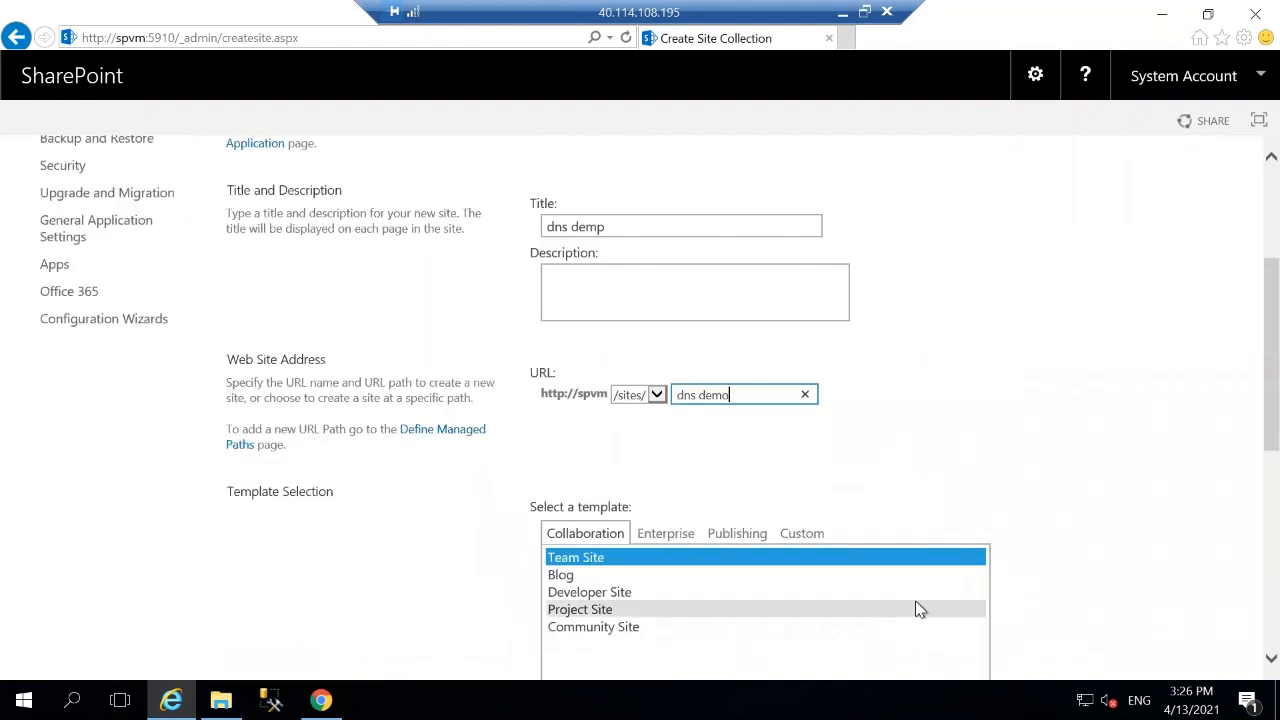
key("BackSpace")
key("BackSpace")
key("BackSpace")
key("BackSpace")
key("BackSpace")
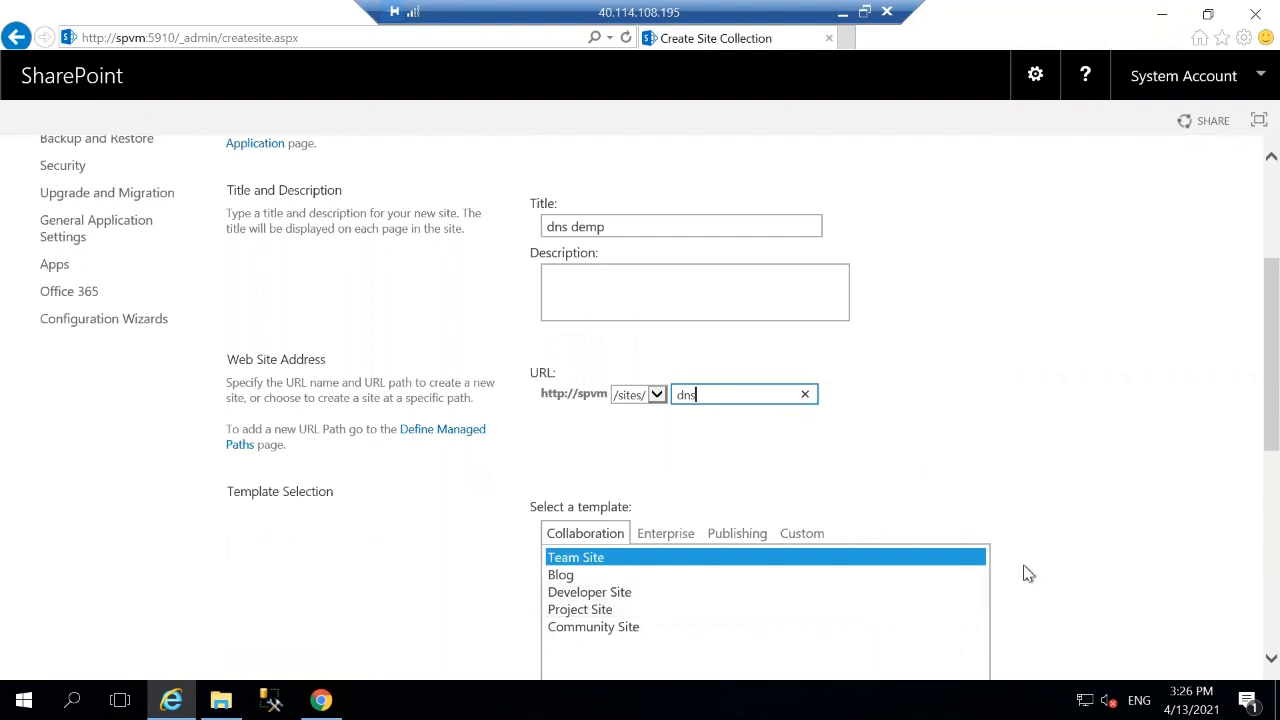
type("demo")
Assign spadmin as the primary site collection administrator, validate the account and create the site collection.
scroll(1028, 573, "down", 6)
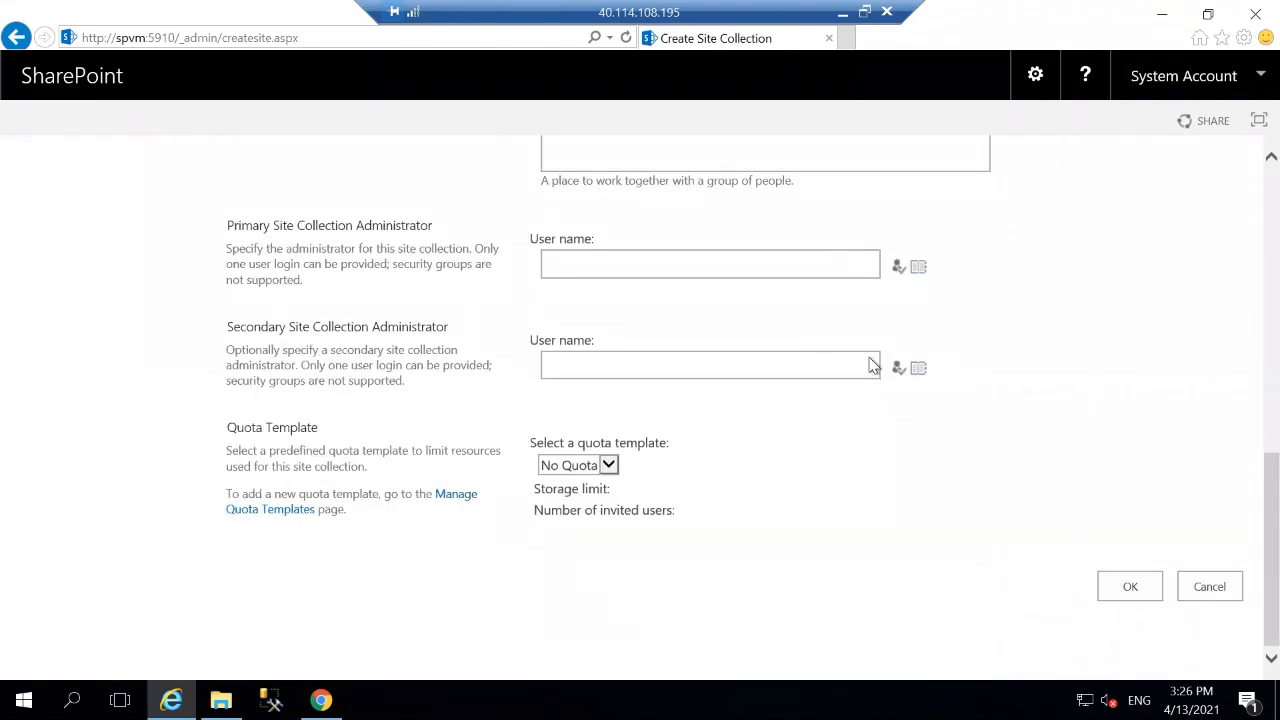
left_click(744, 272)
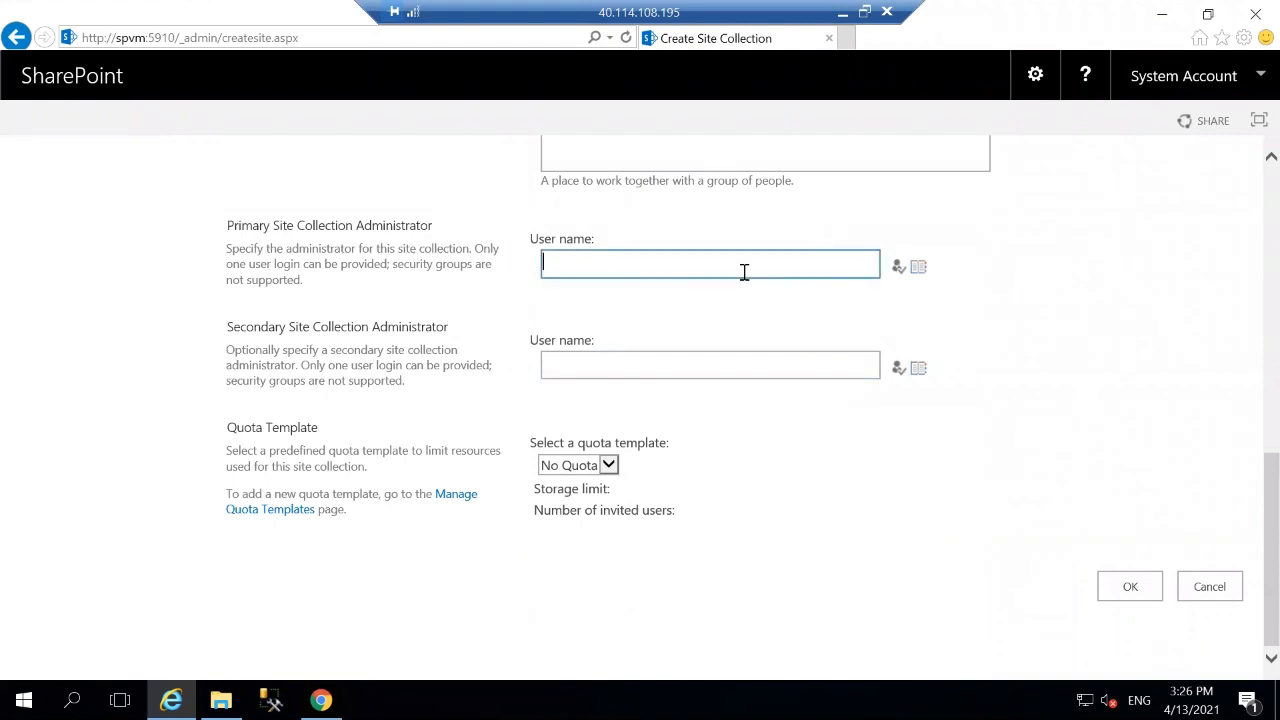
type("spadmin")
left_click(898, 270)
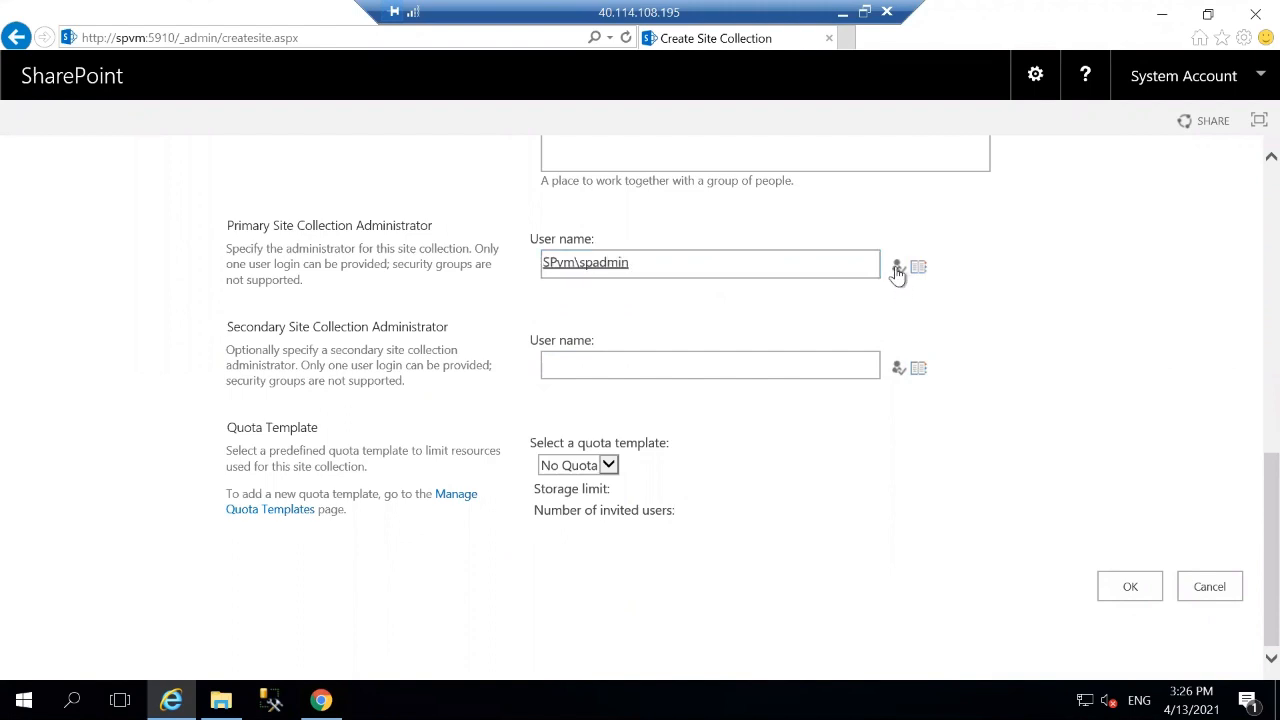
left_click(1134, 592)
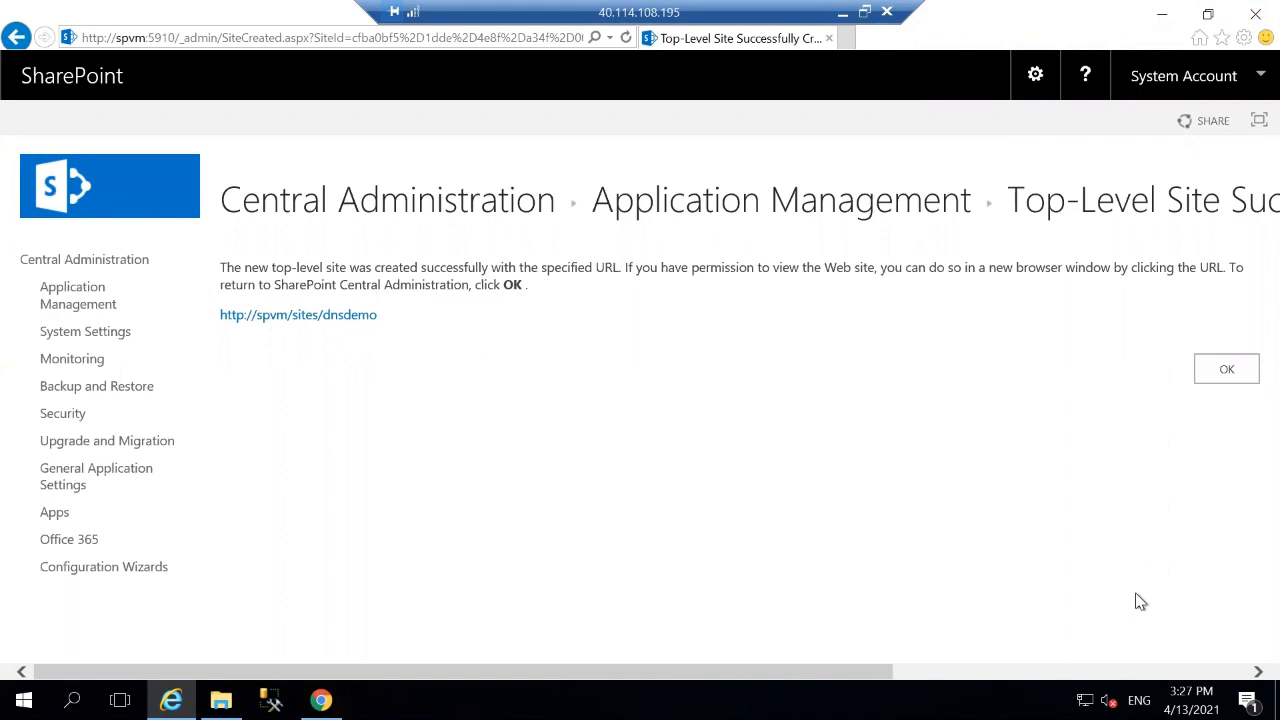
Show the dnsdemo entry in the list of all site collections and copy its full URL.
left_click(1222, 376)
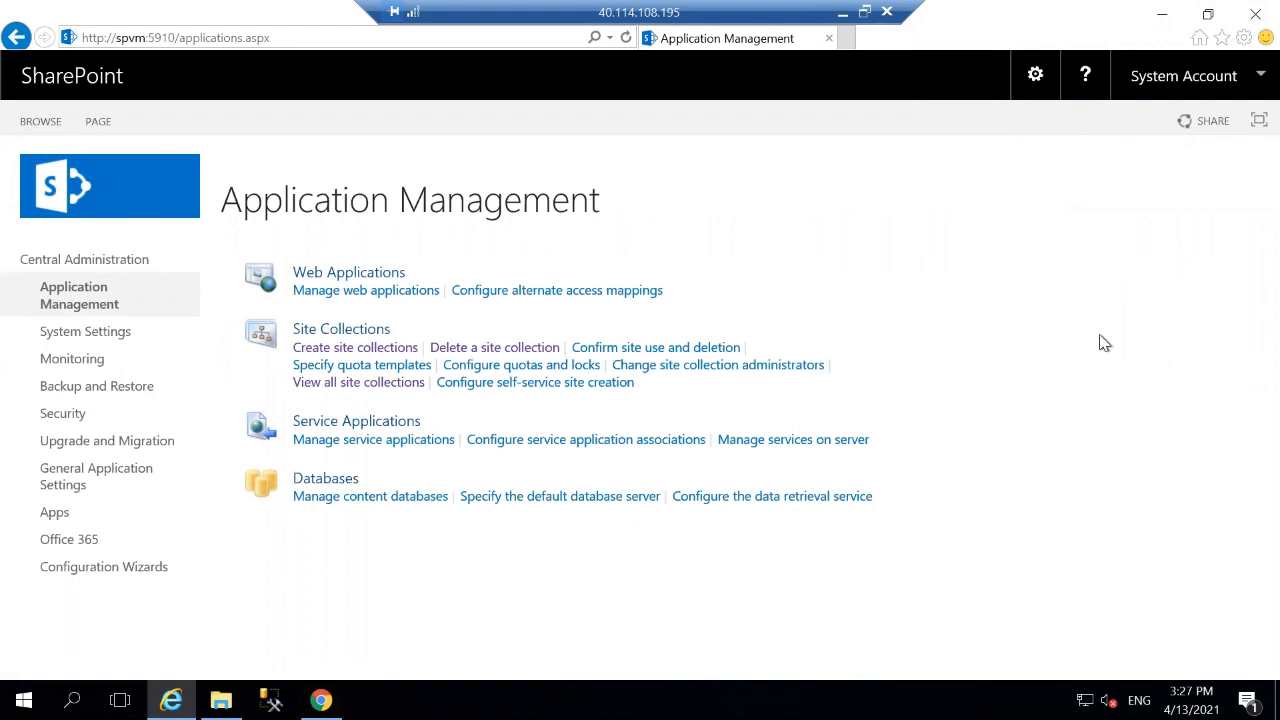
left_click(410, 383)
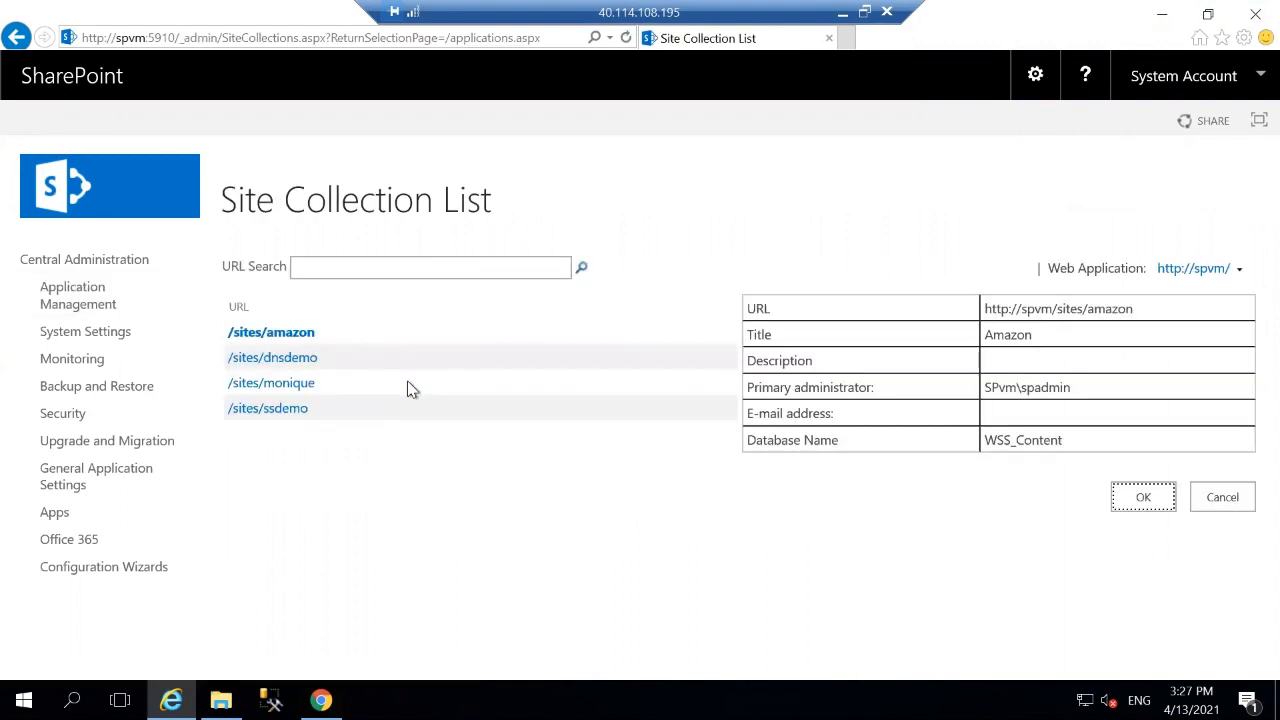
left_click(289, 360)
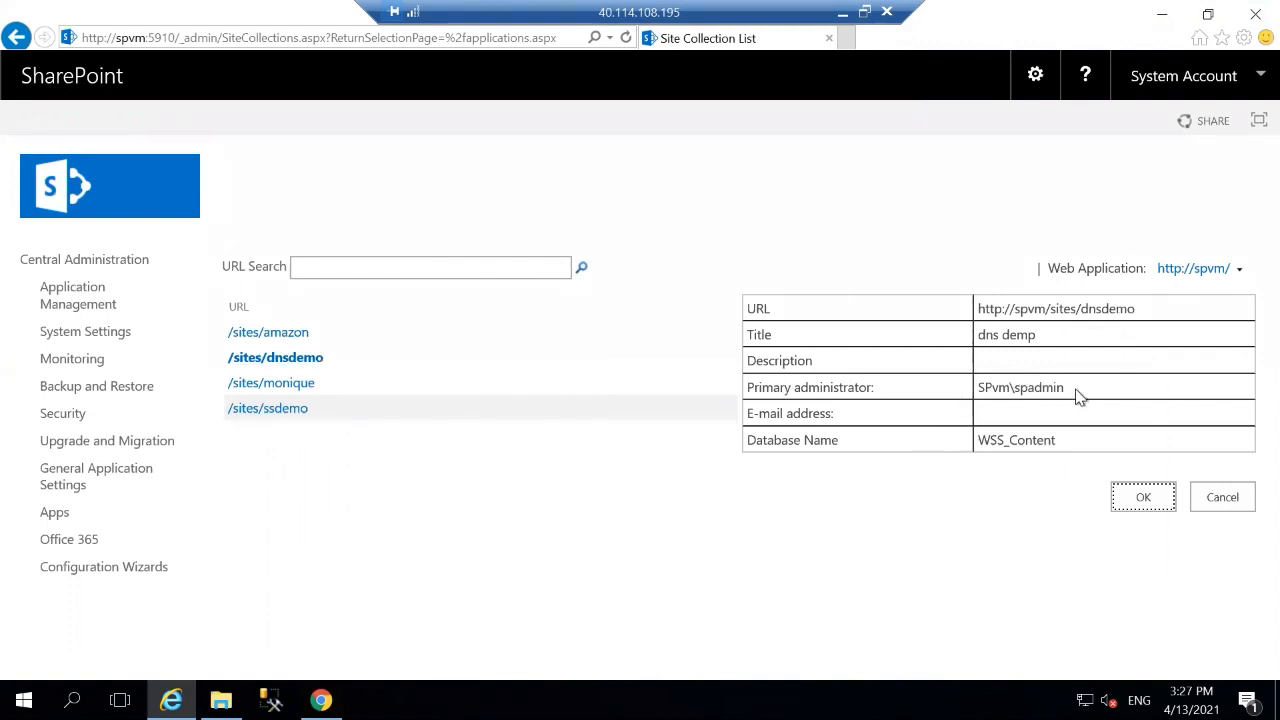
left_click(1113, 308)
left_click_drag(1049, 308, 984, 310)
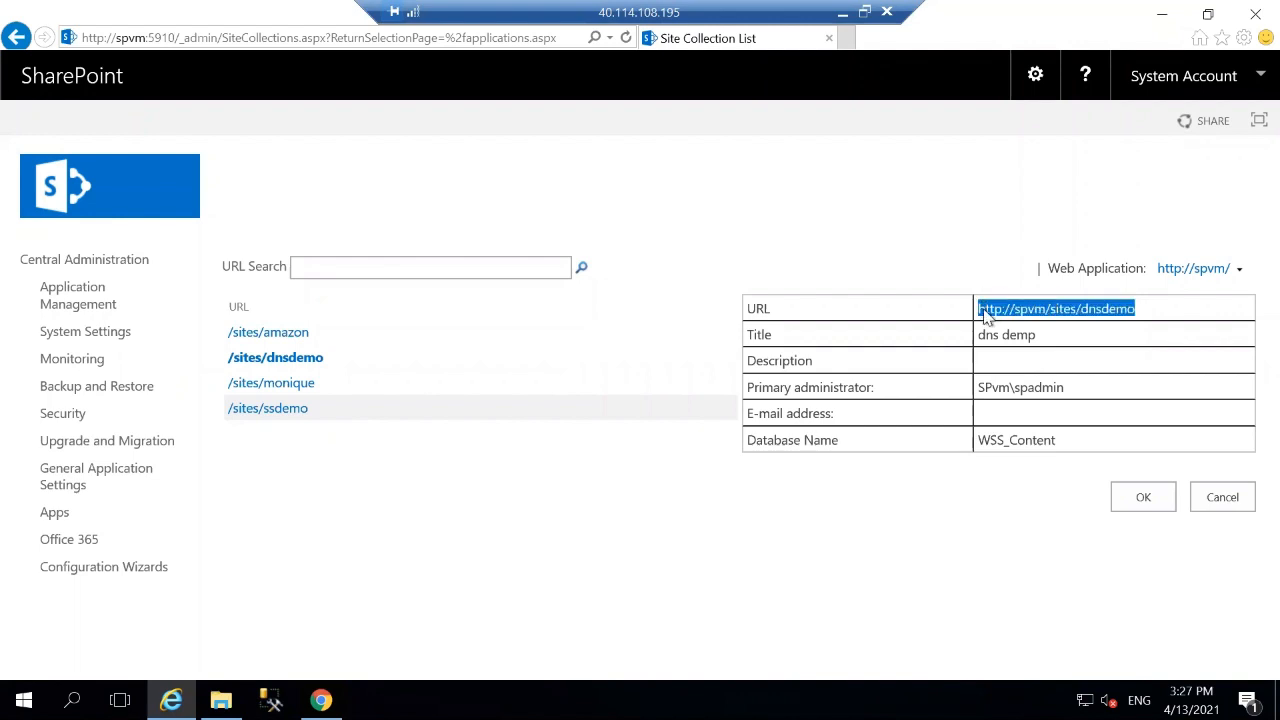
right_click(987, 316)
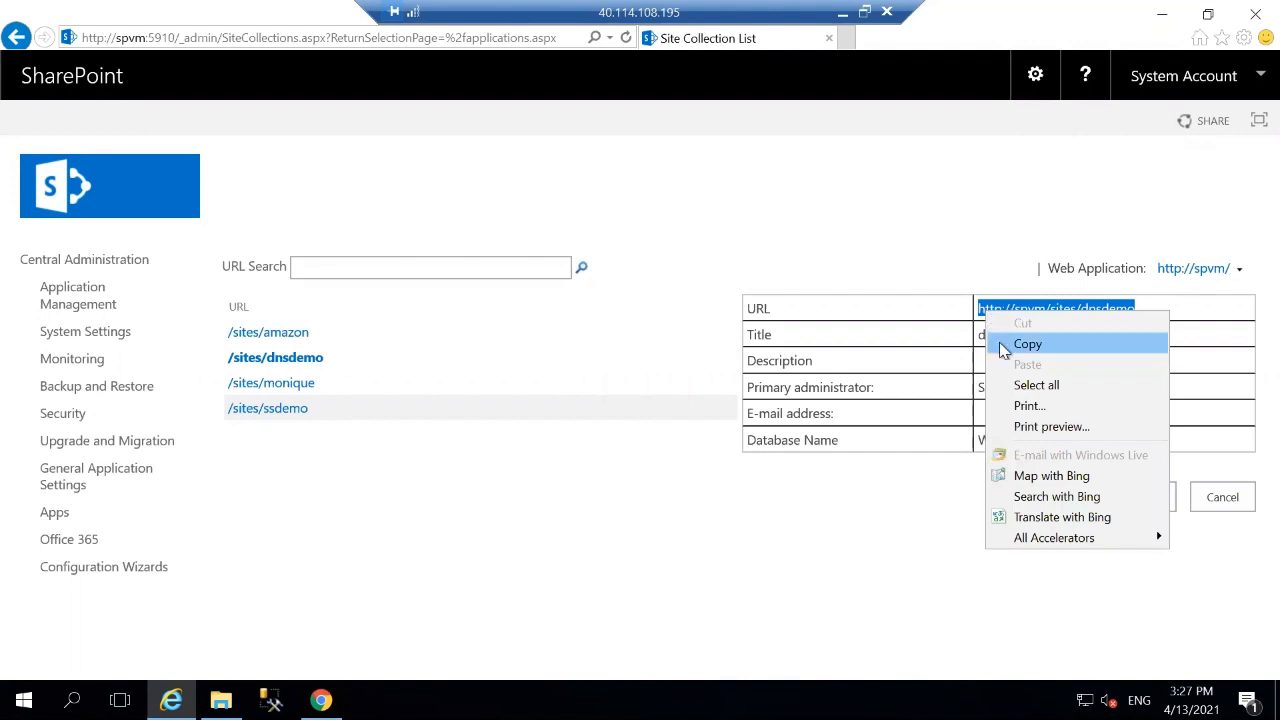
left_click(1003, 346)
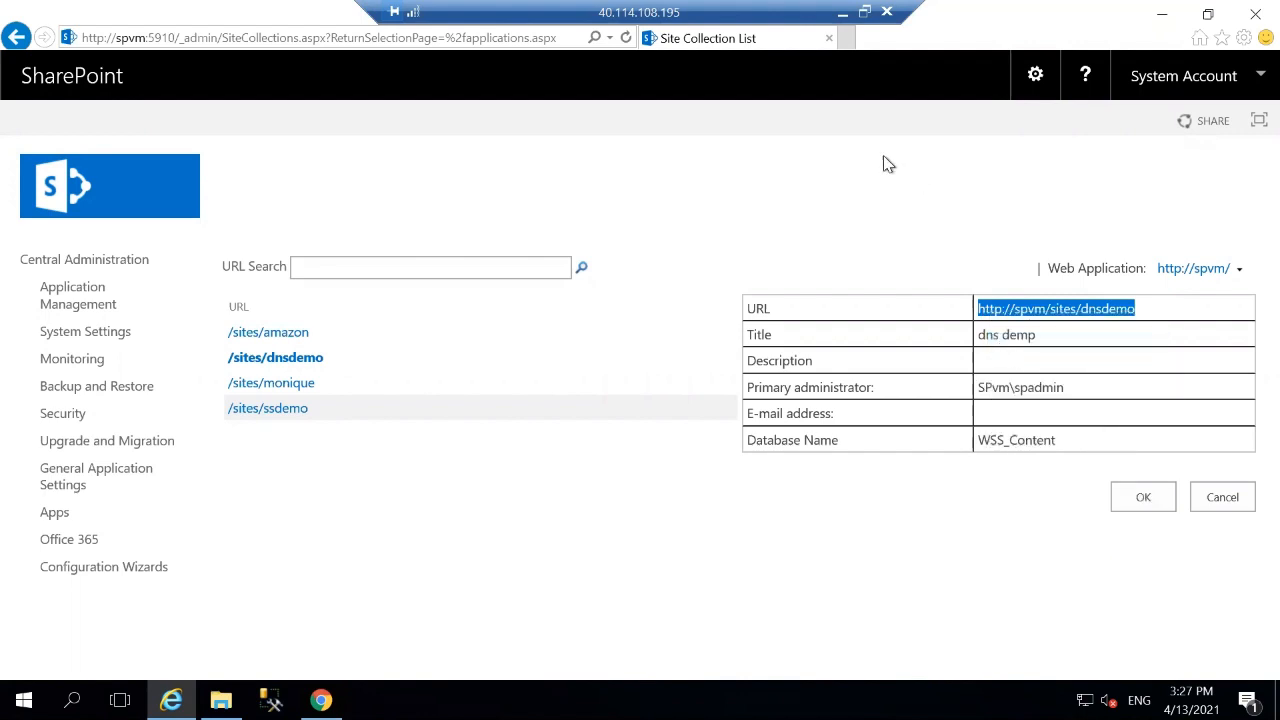
Open the copied dnsdemo site URL in a new browser tab.
left_click(842, 44)
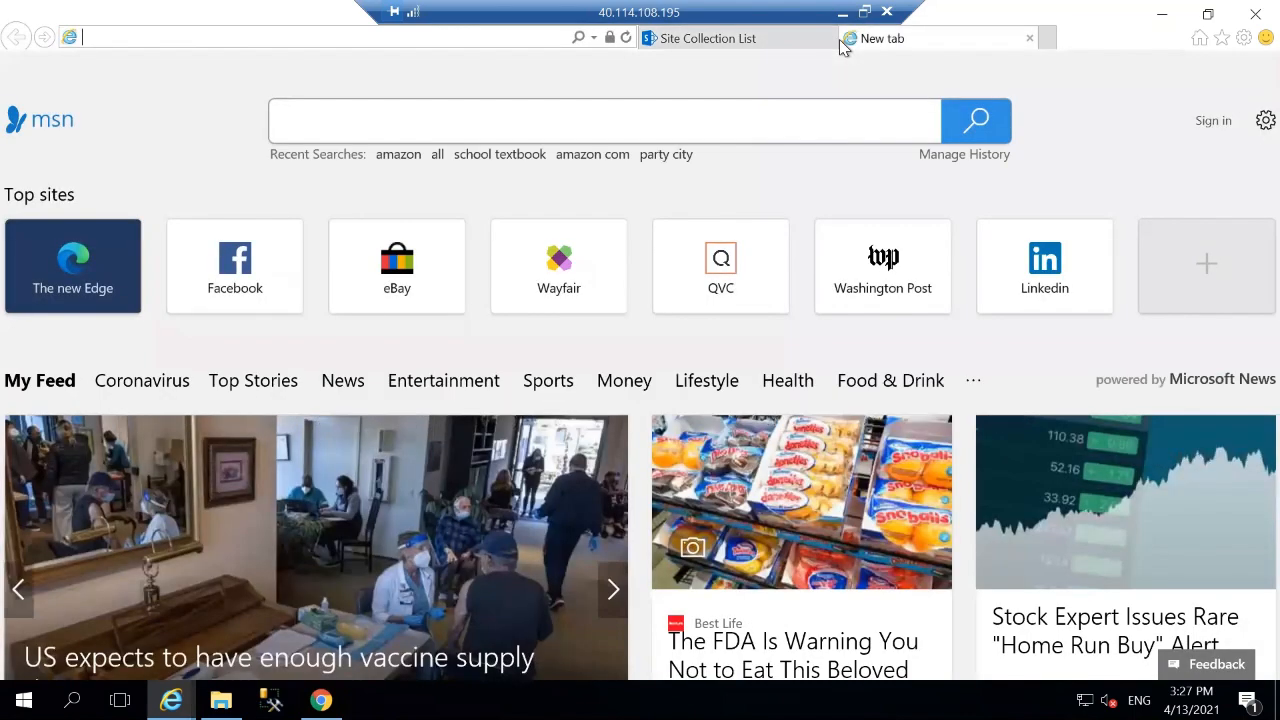
key("ctrl+v")
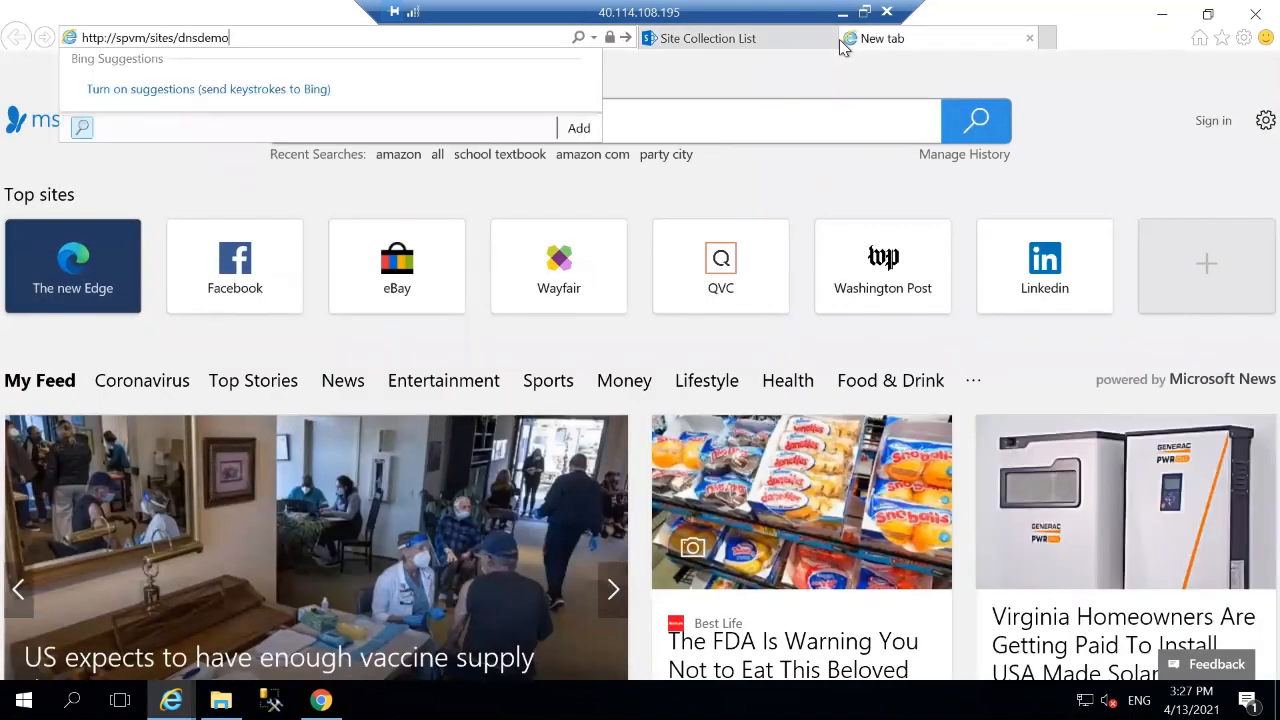
key("Return")
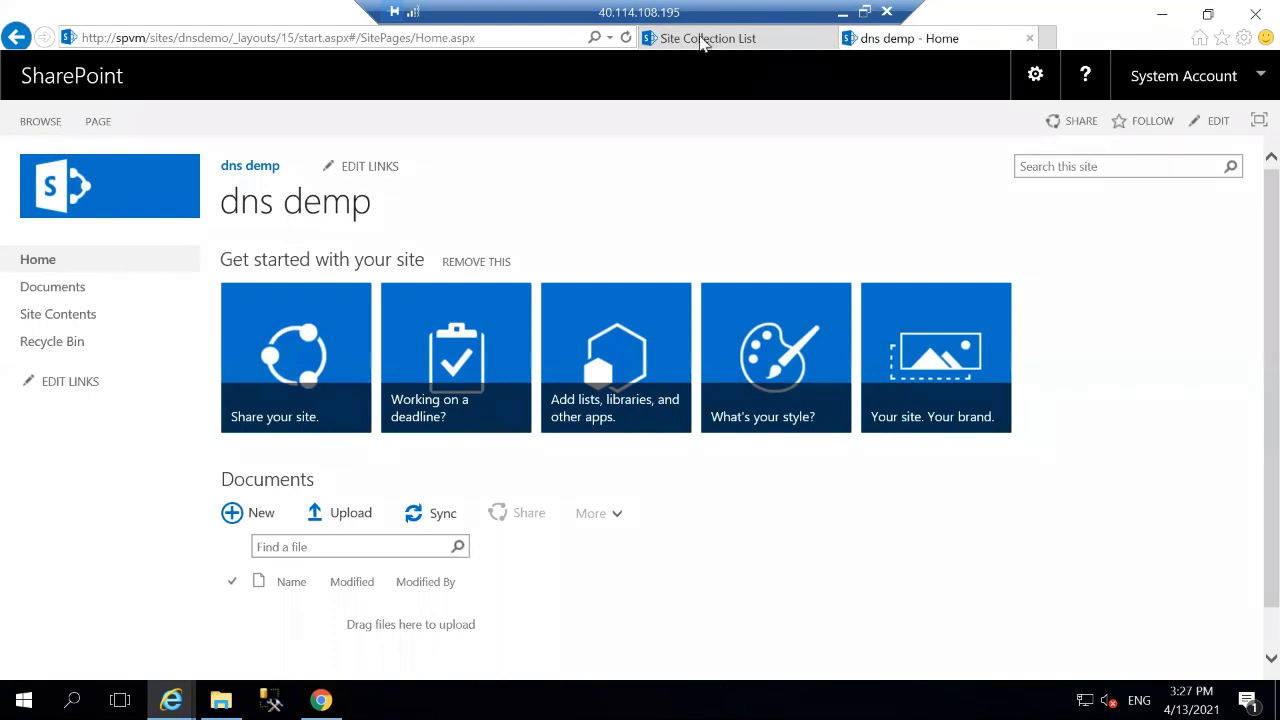
Open the library settings of the new site's Documents library.
left_click(115, 292)
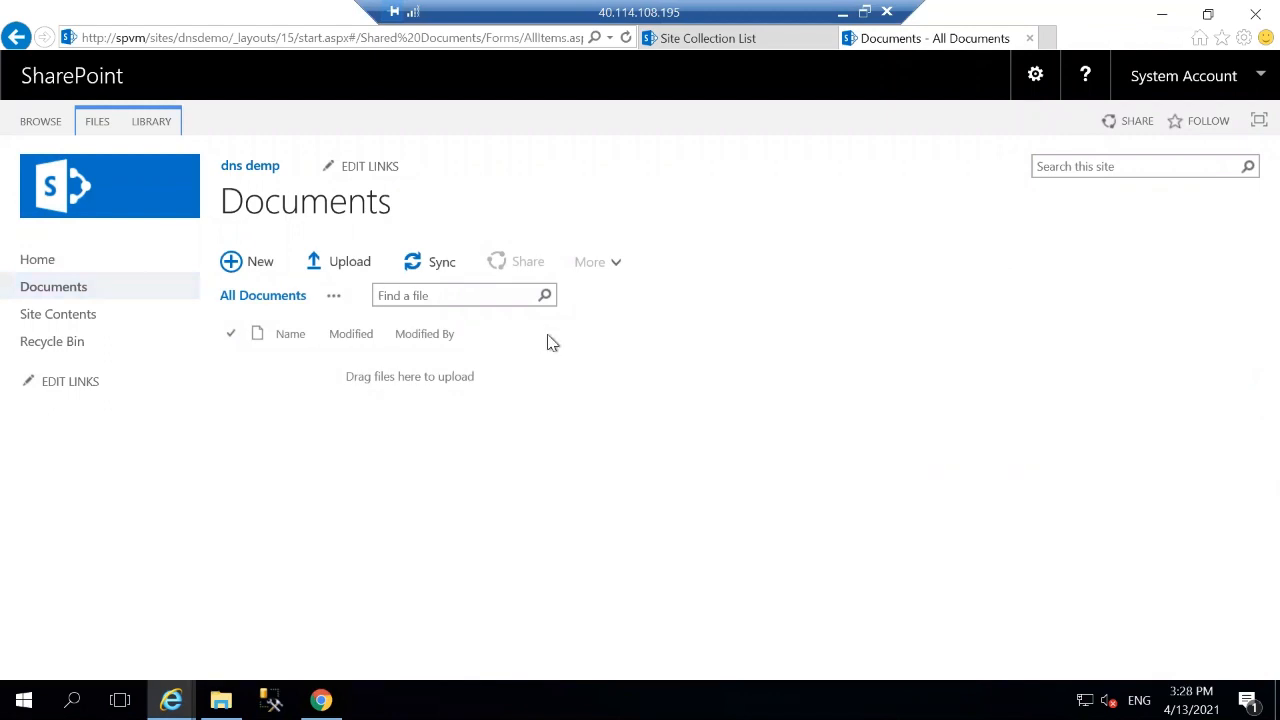
left_click(157, 128)
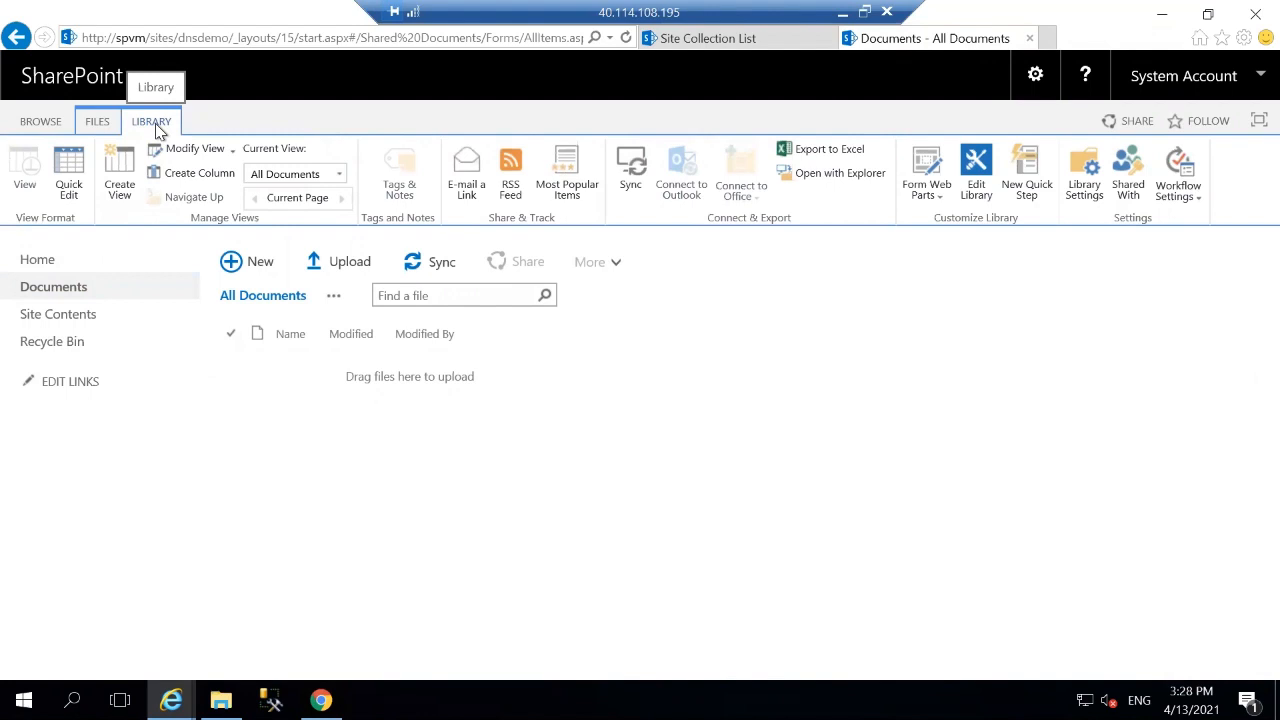
left_click(1083, 189)
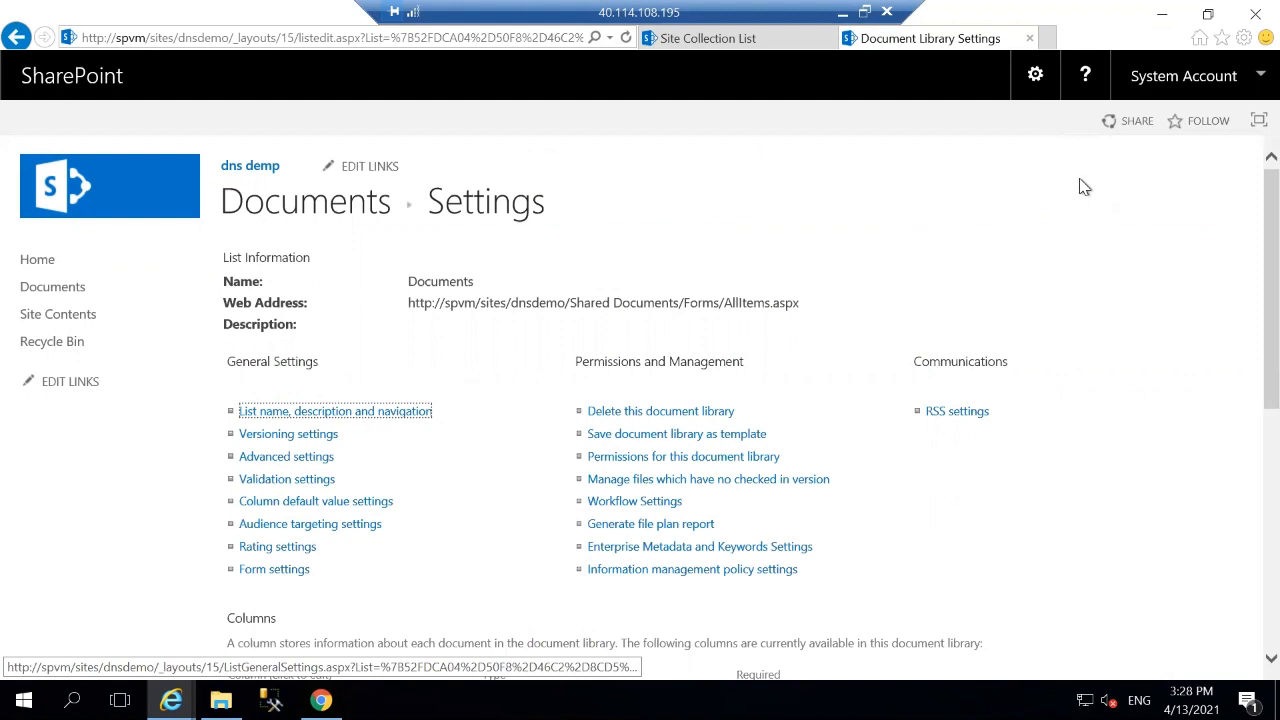
Set the library's versioning to require content approval, create major and minor (draft) versions and require check-out before editing, and save the settings.
left_click(290, 437)
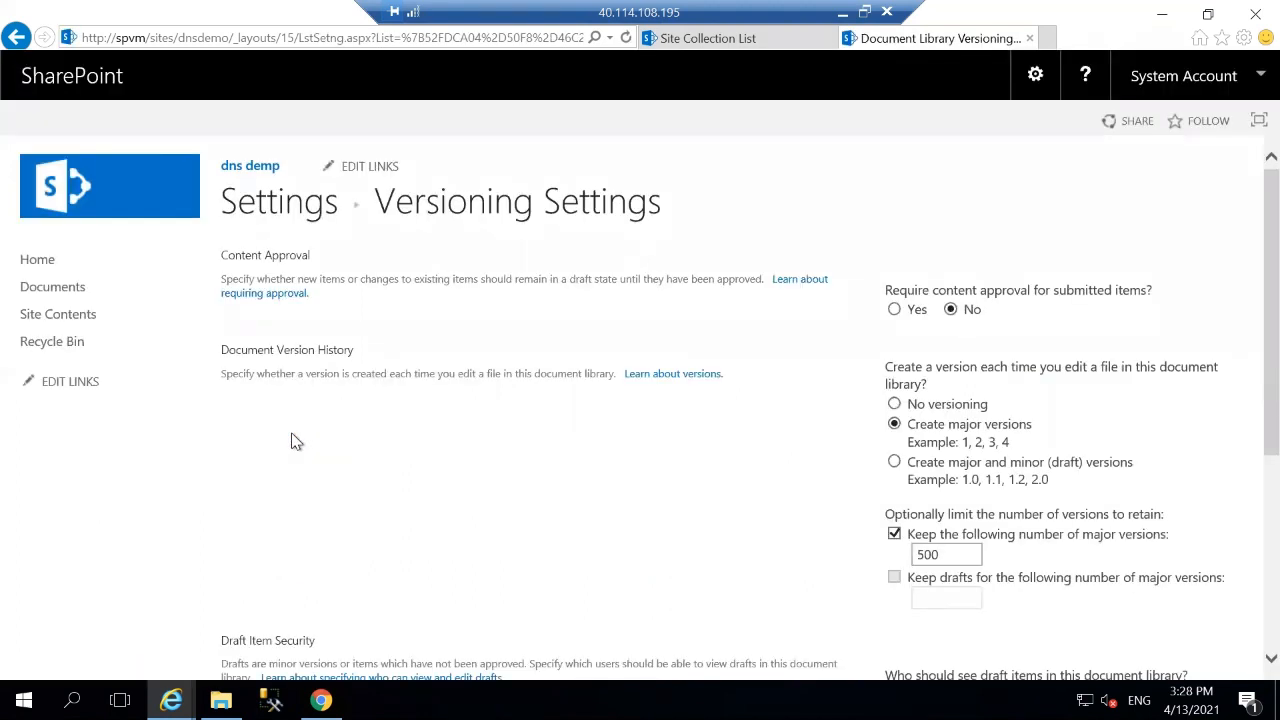
left_click(895, 310)
left_click(894, 463)
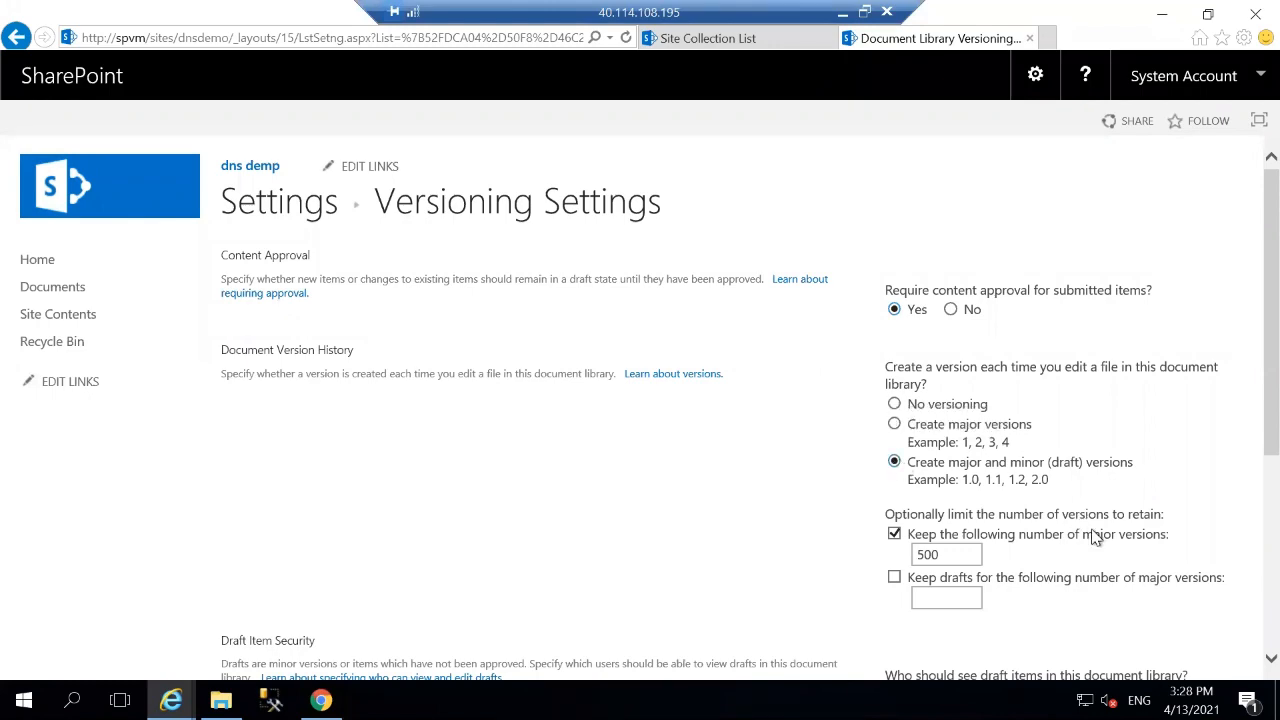
scroll(1090, 577, "down", 3)
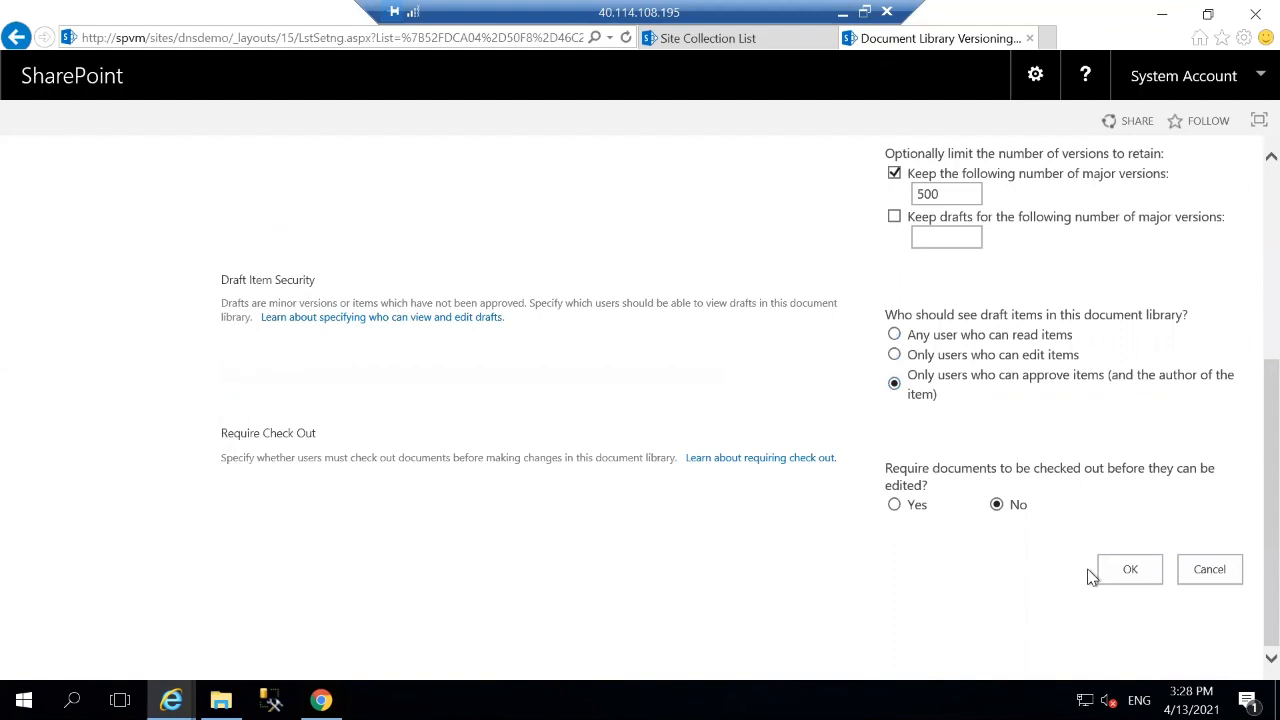
left_click(895, 505)
left_click(1130, 572)
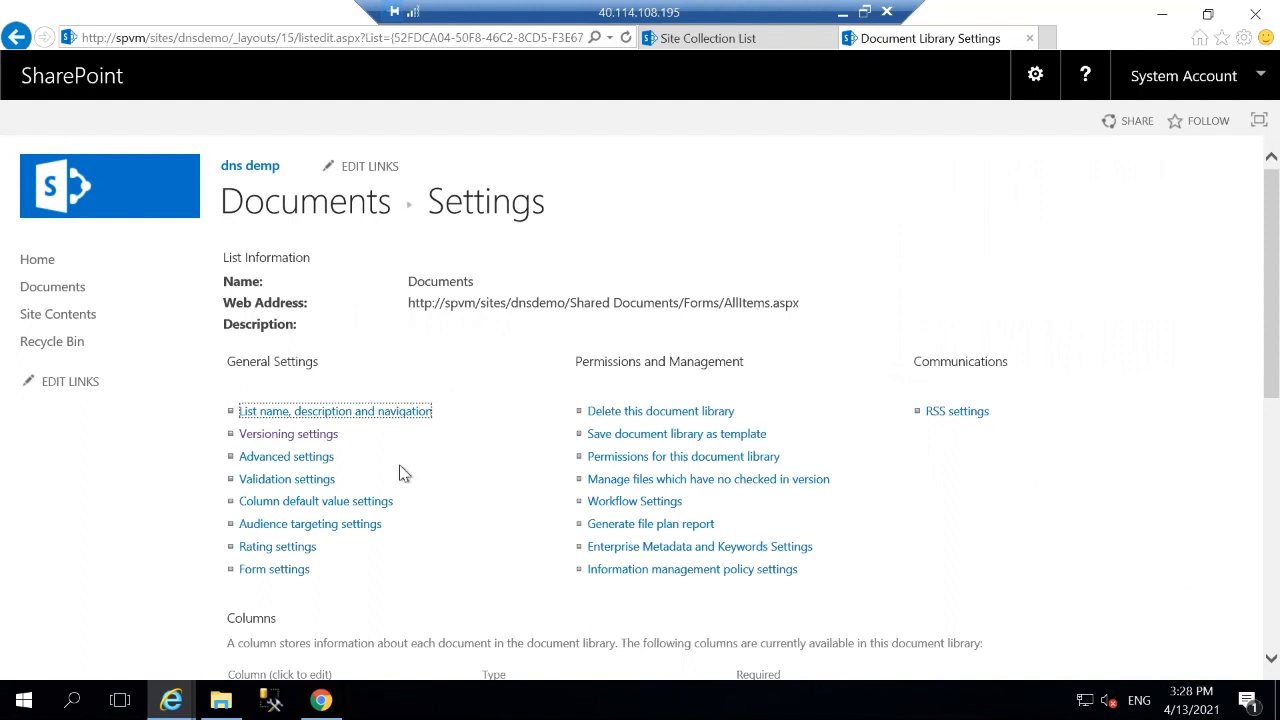
Allow management of content types in the Documents library's advanced settings, review the remaining options and save.
left_click(313, 458)
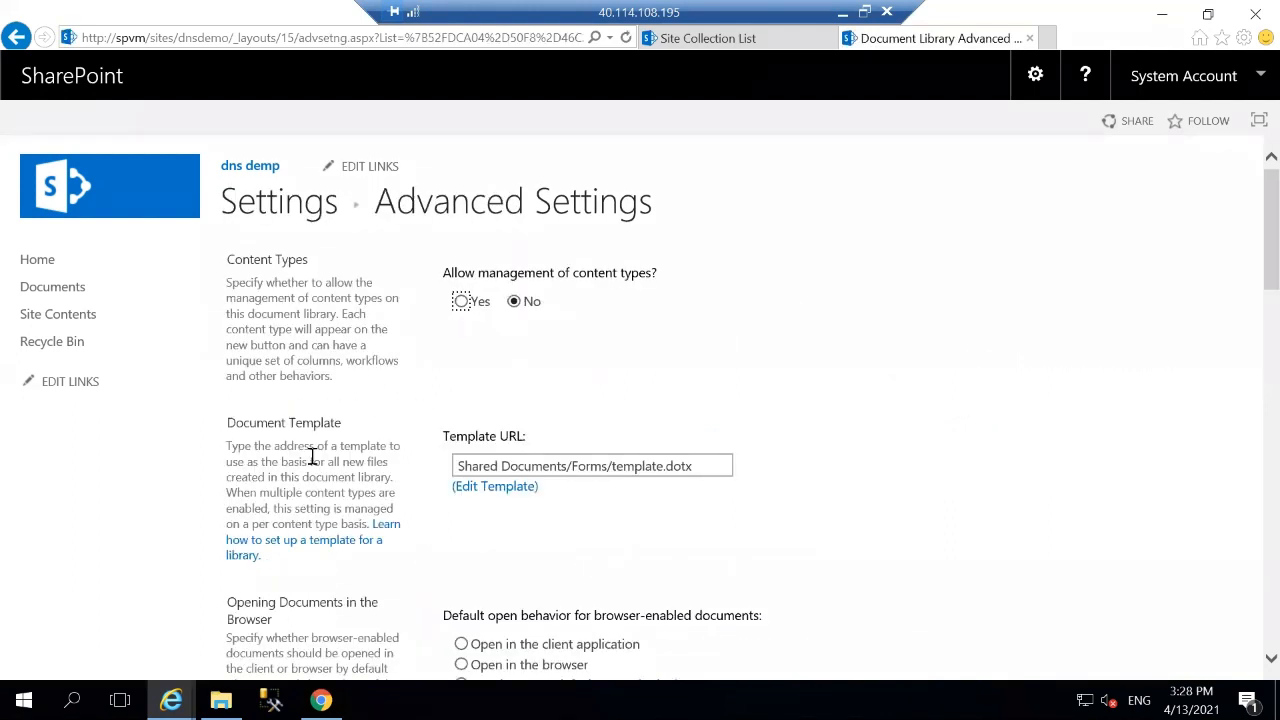
left_click(463, 304)
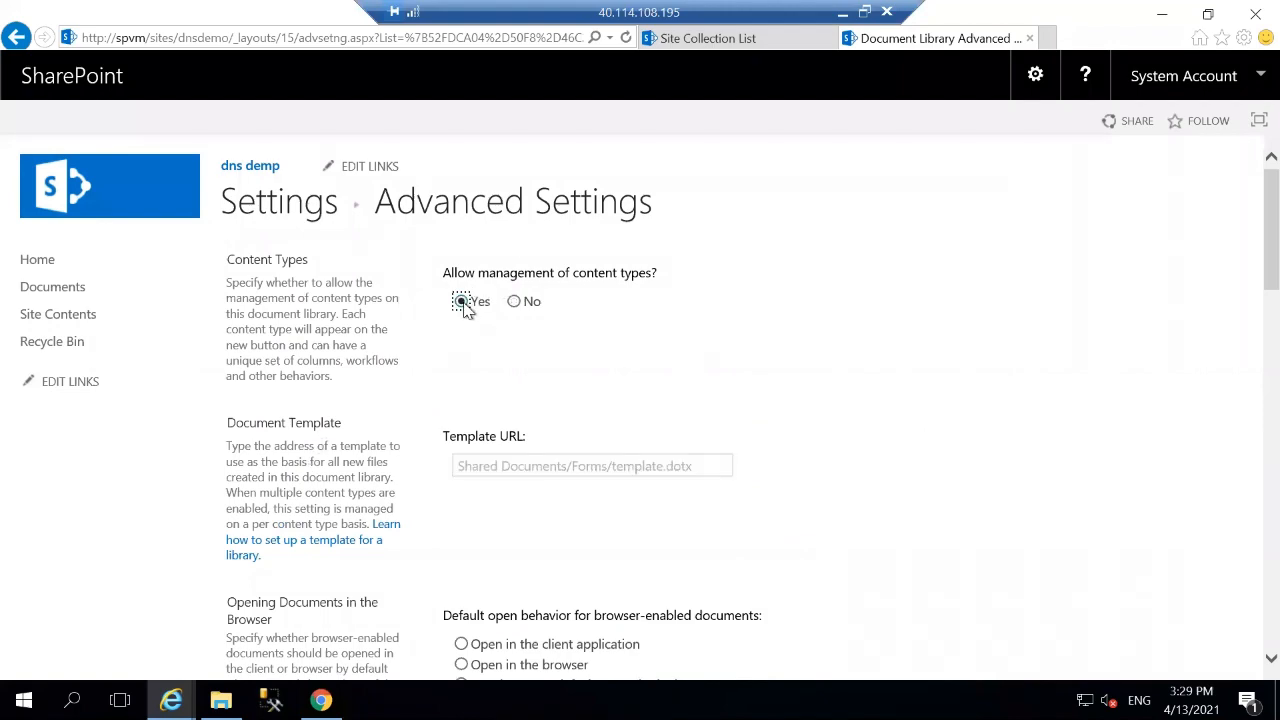
scroll(710, 352, "down", 10)
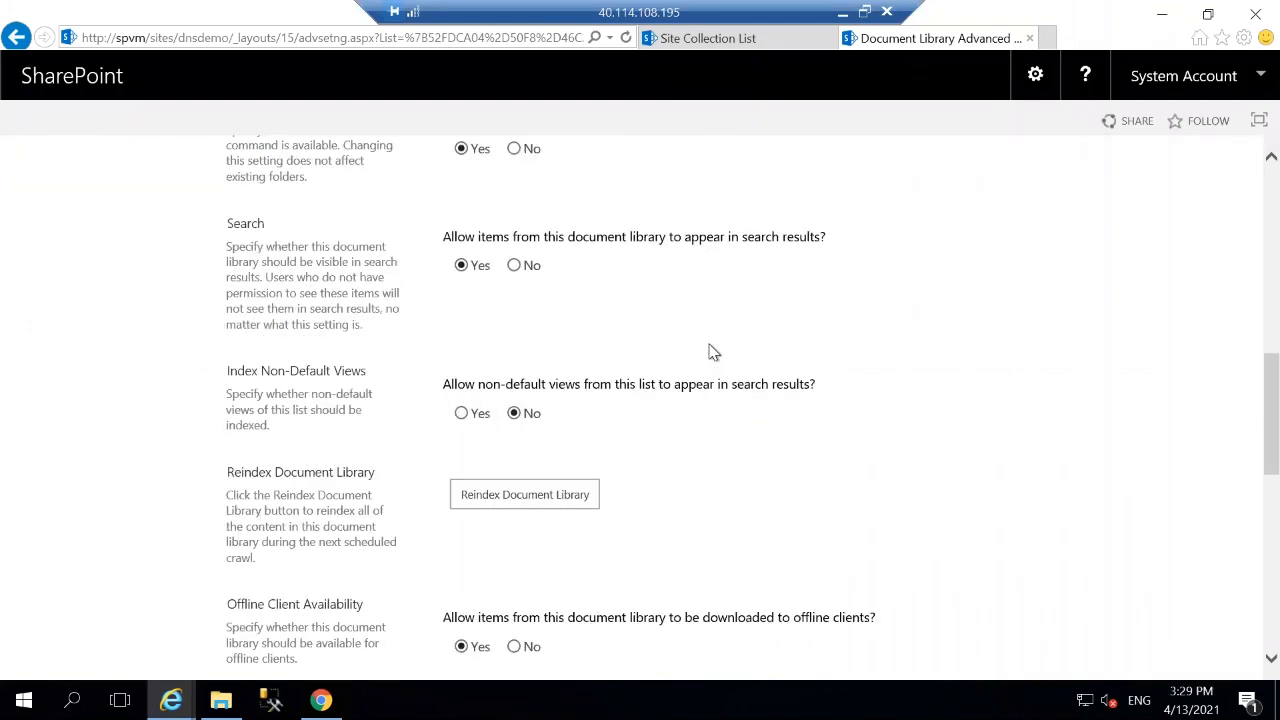
scroll(713, 352, "up", 6)
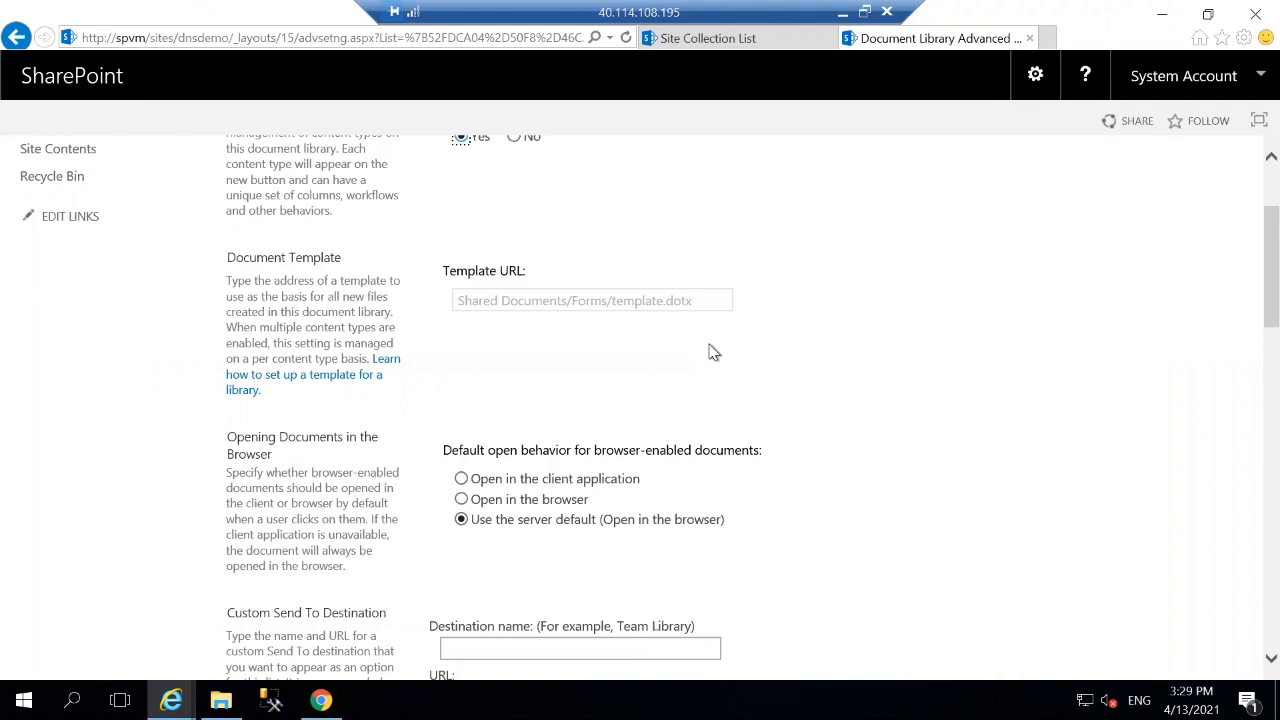
scroll(713, 352, "down", 6)
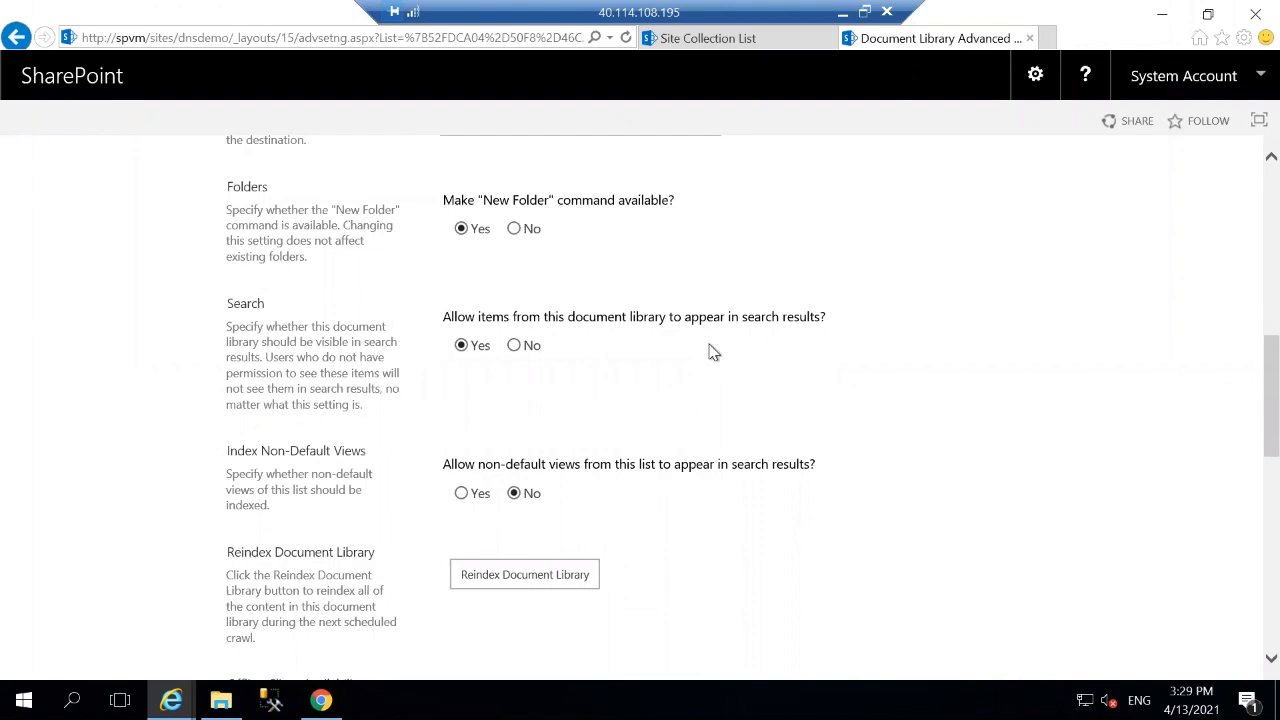
scroll(713, 352, "down", 3)
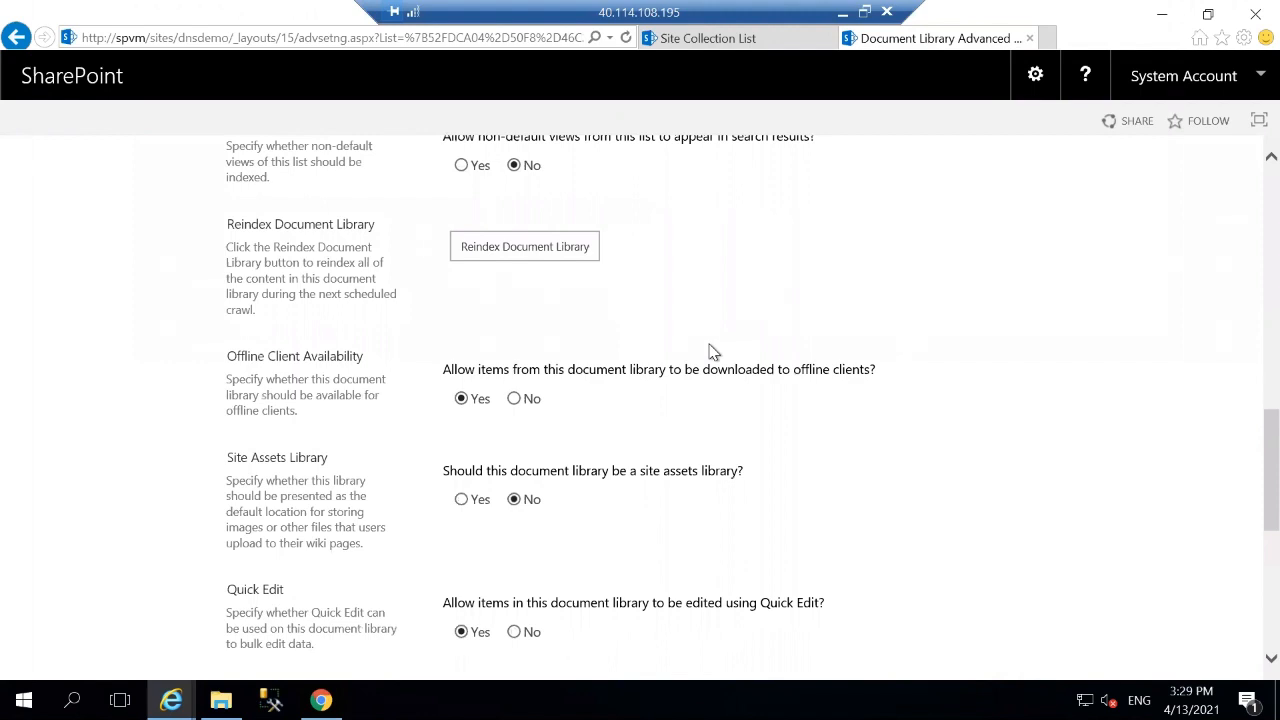
scroll(713, 352, "down", 5)
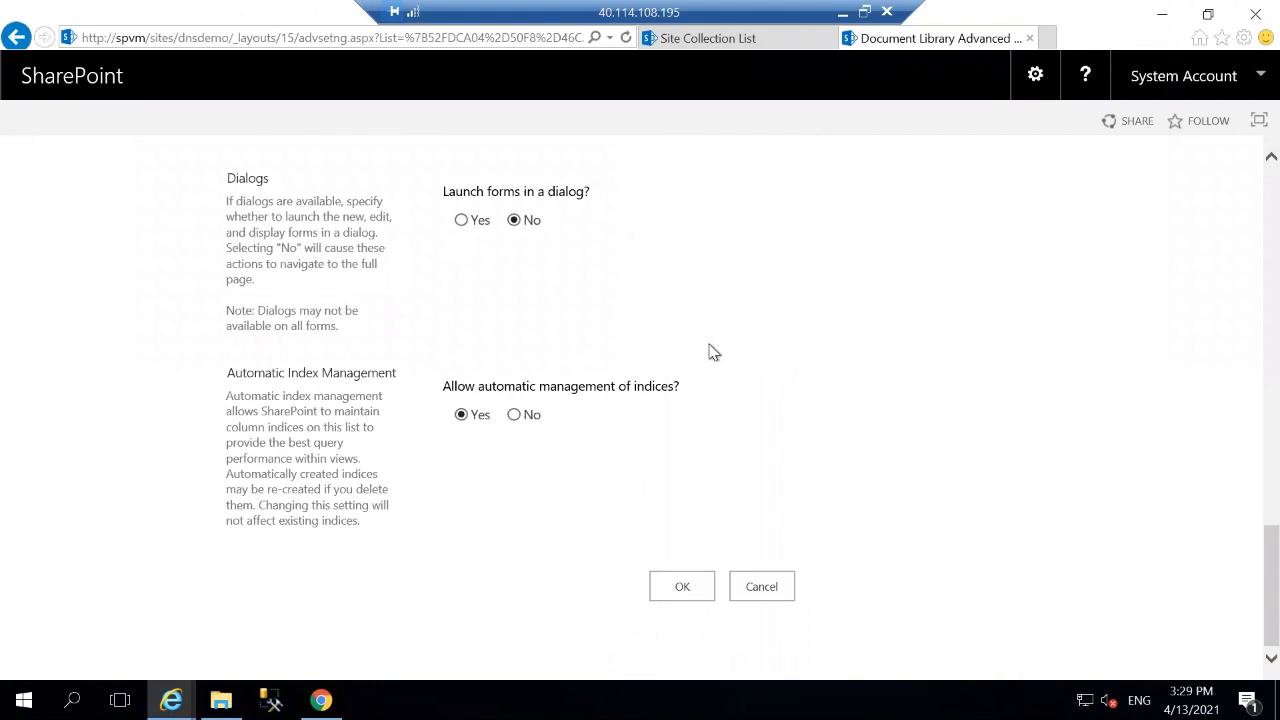
left_click(663, 587)
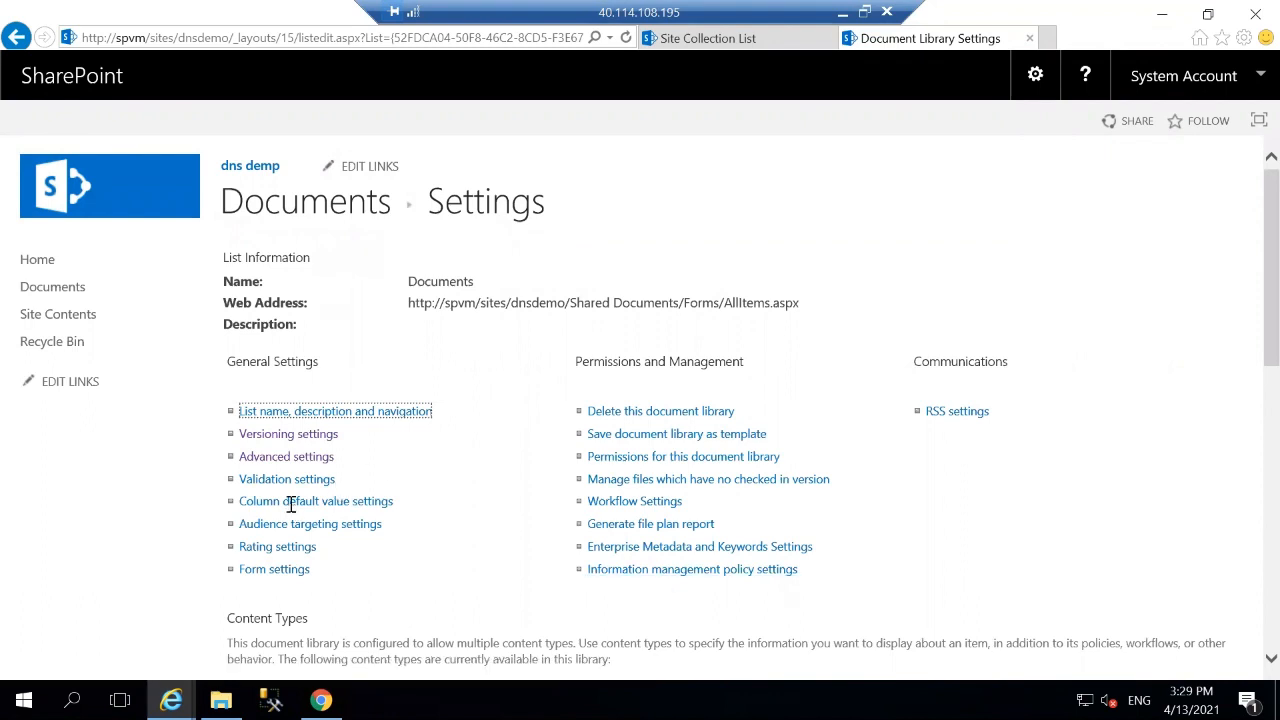
Set the library's validation user message to "Your document is under review, wait for approval." and save it.
left_click(265, 486)
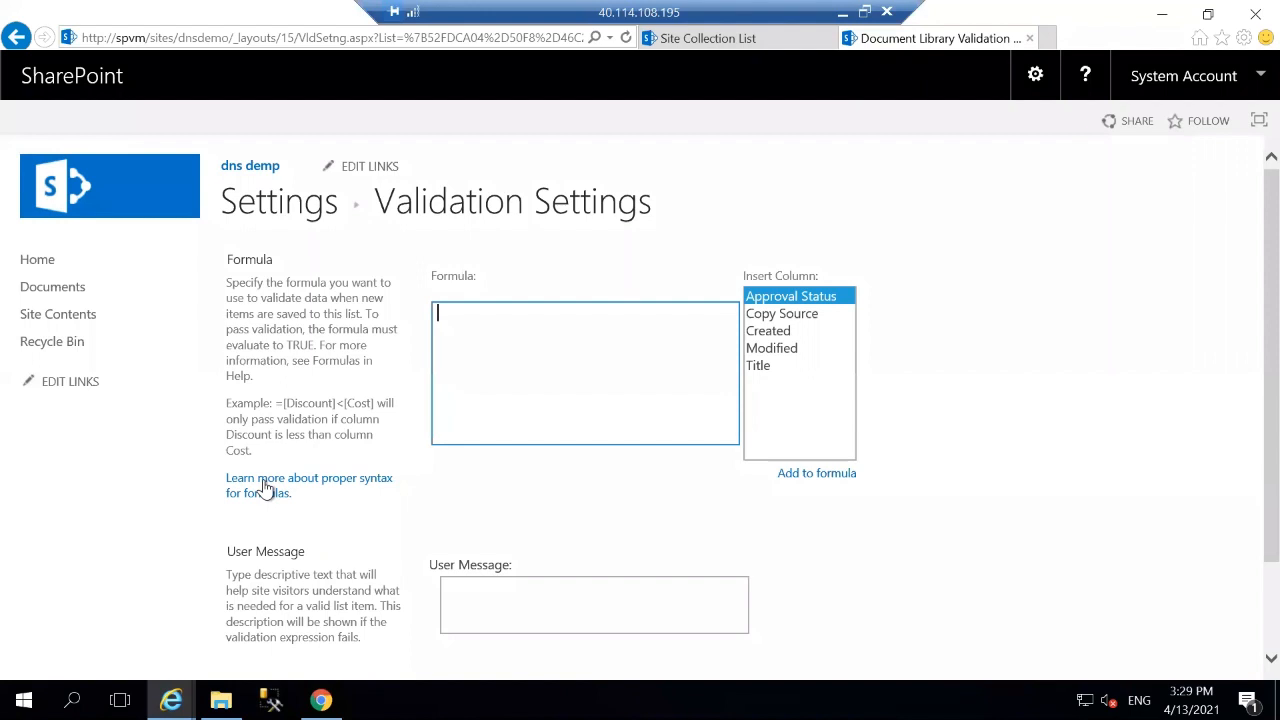
left_click(457, 596)
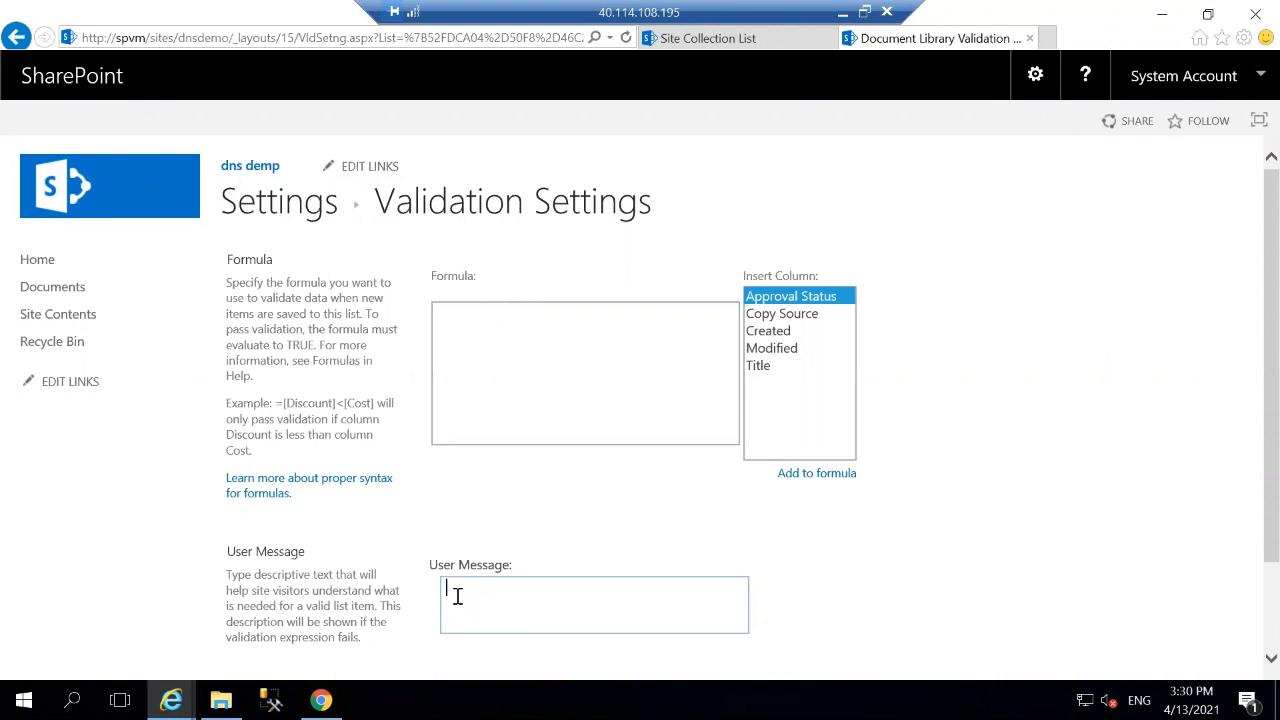
type("Your document is under review, sity")
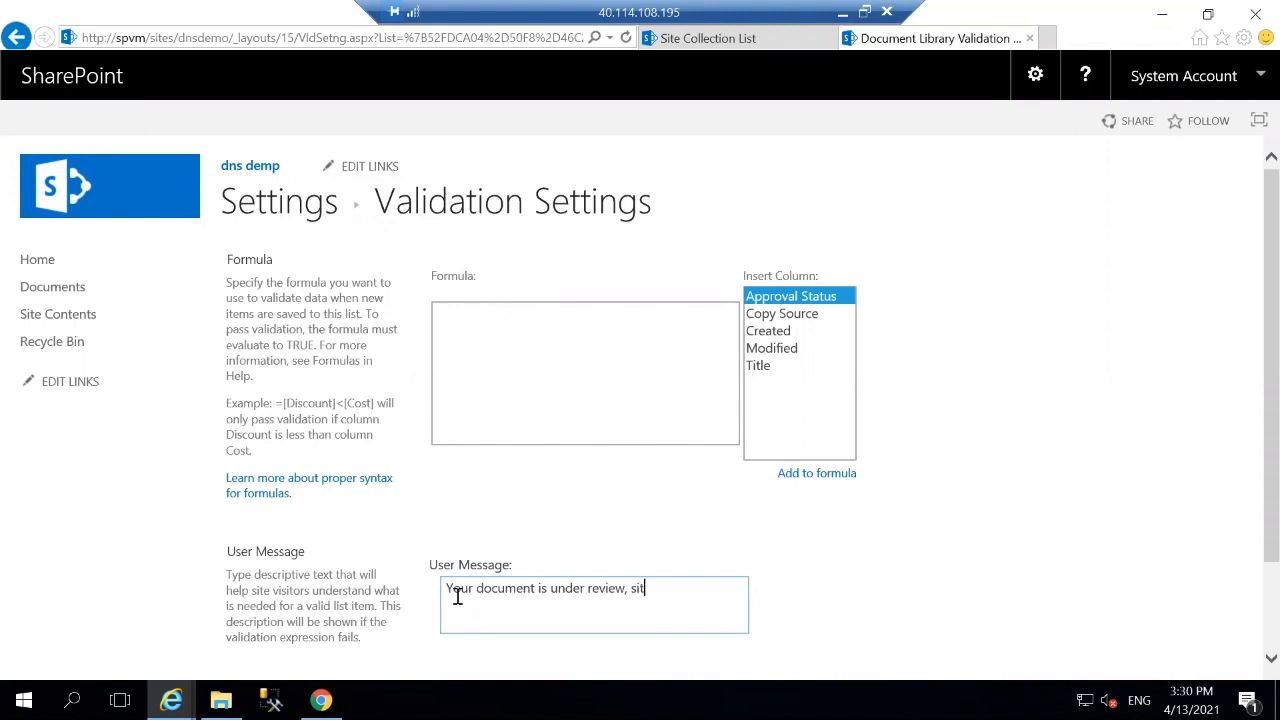
key("BackSpace")
key("BackSpace")
key("BackSpace")
key("BackSpace")
type("wait")
type(" for appro")
type("vla")
key("BackSpace")
key("BackSpace")
type("al.")
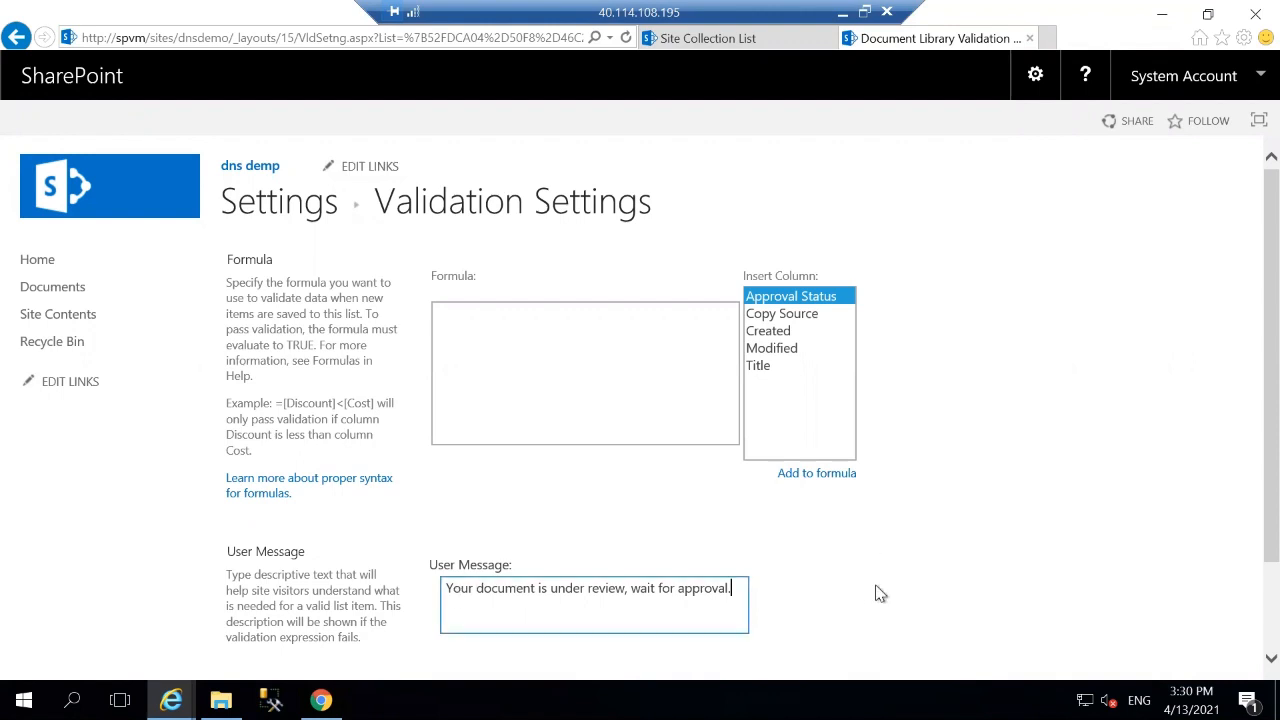
scroll(875, 594, "down", 2)
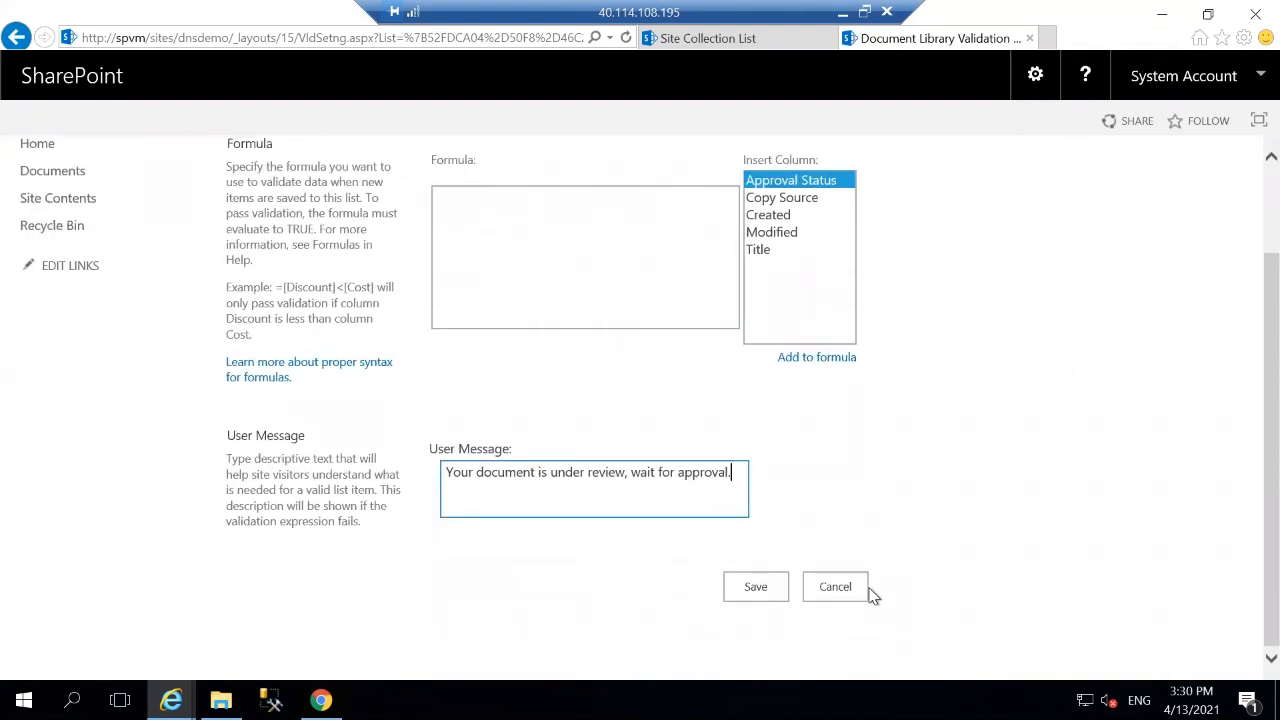
left_click(765, 592)
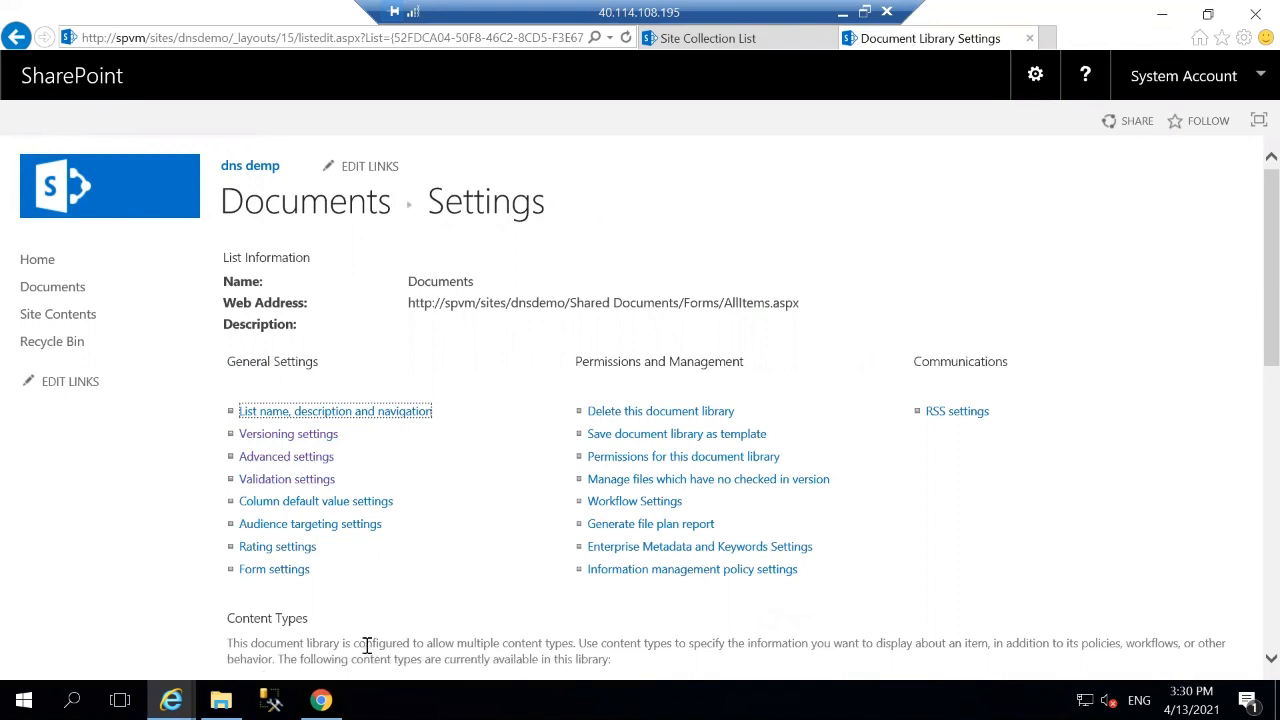
Open Notepad and write "this is demo document" in a new text file.
left_click(72, 700)
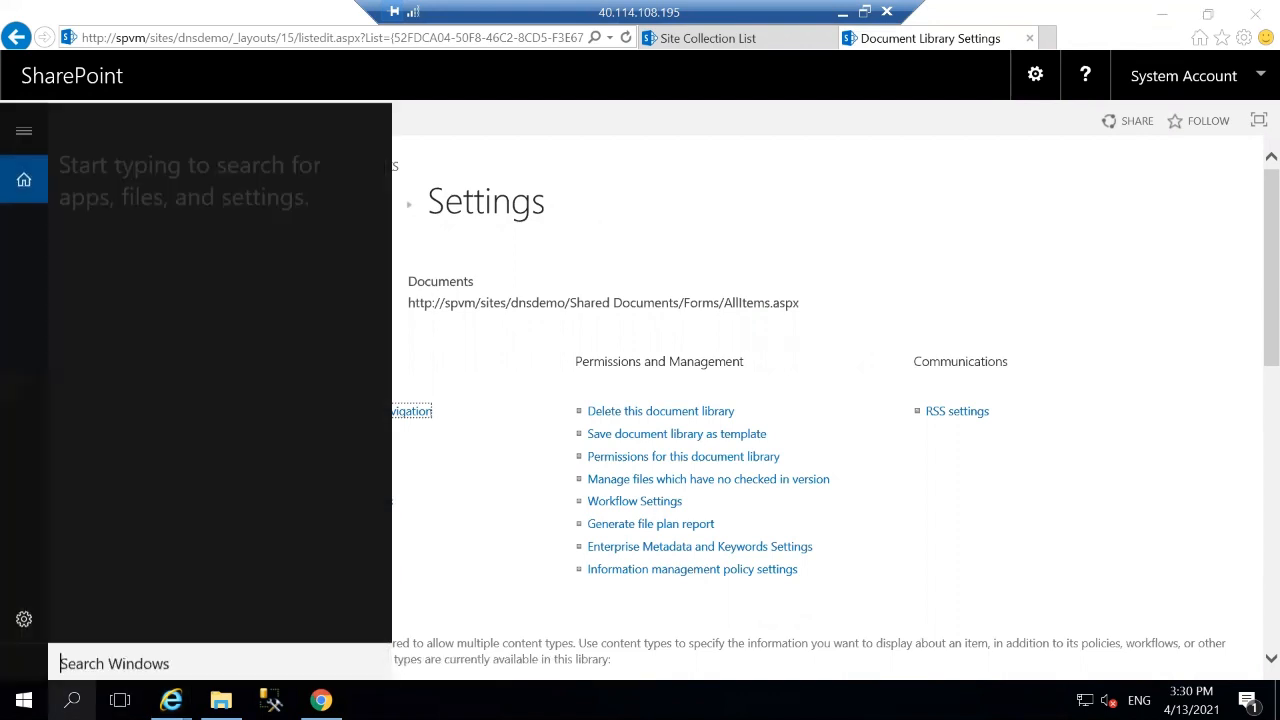
type("n")
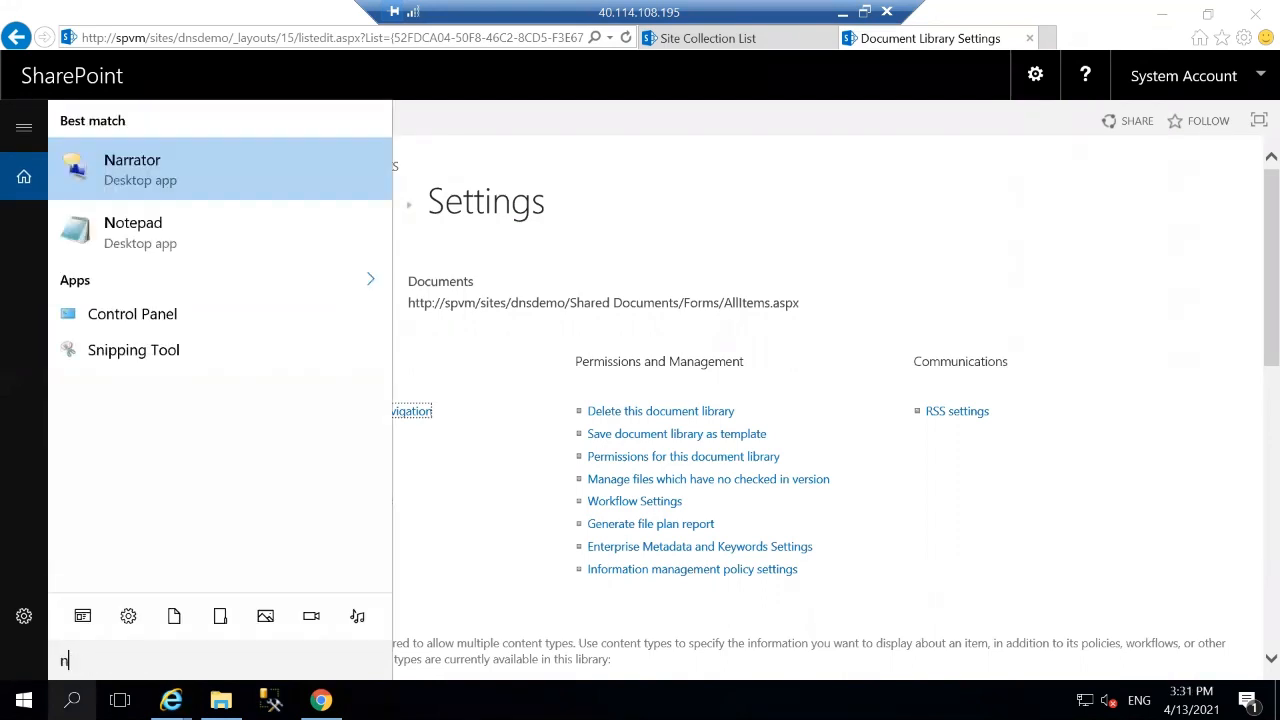
left_click(147, 258)
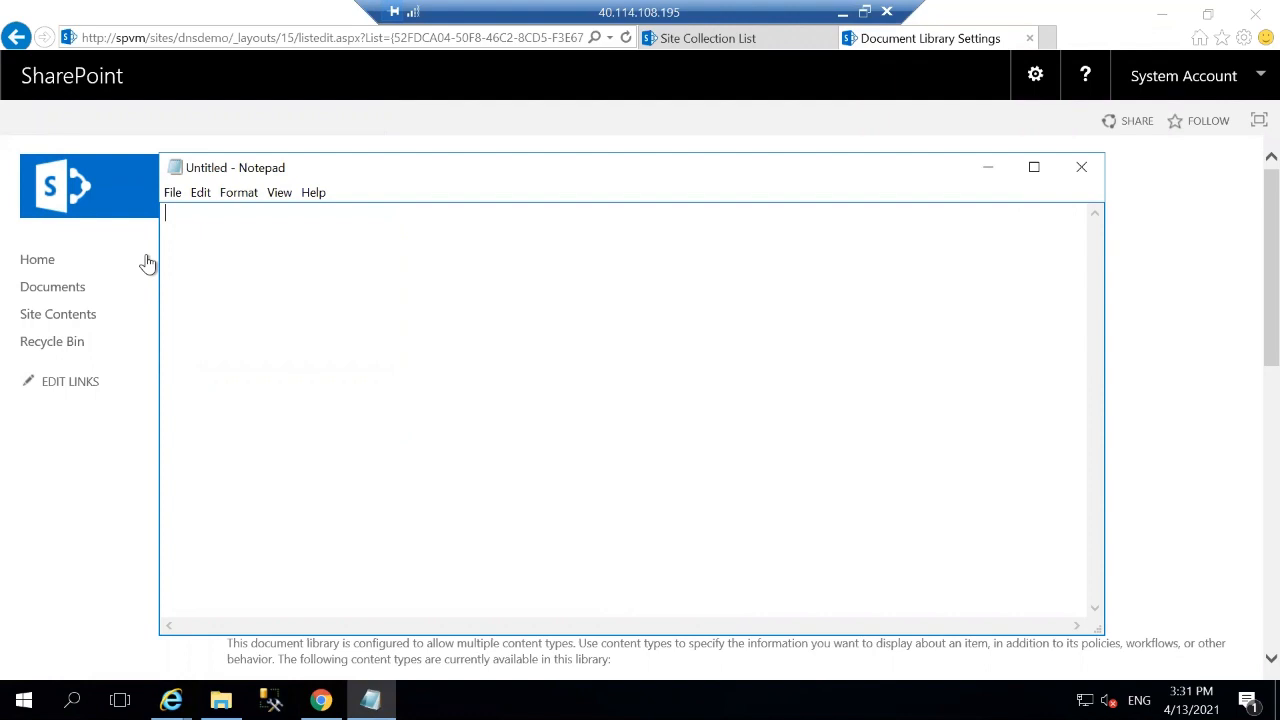
type("this is demo document")
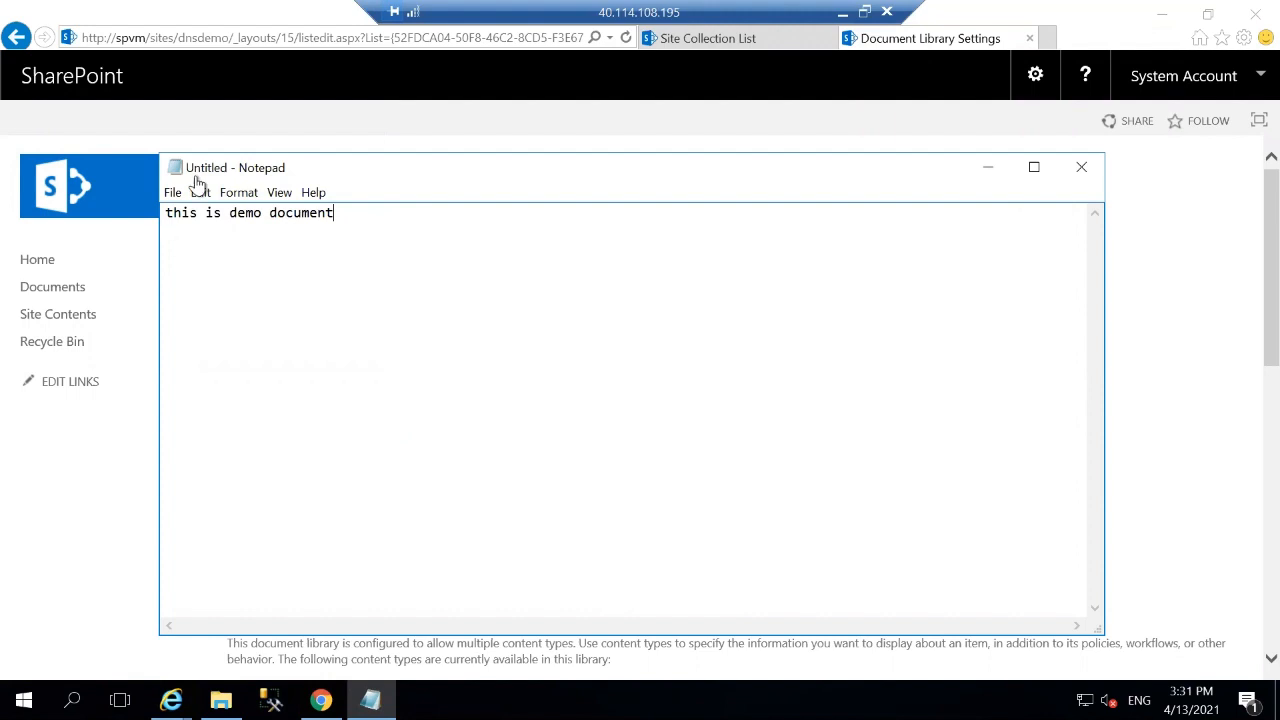
Begin saving the text file under a new name and choose the data folder on the C: drive as its location.
left_click(172, 194)
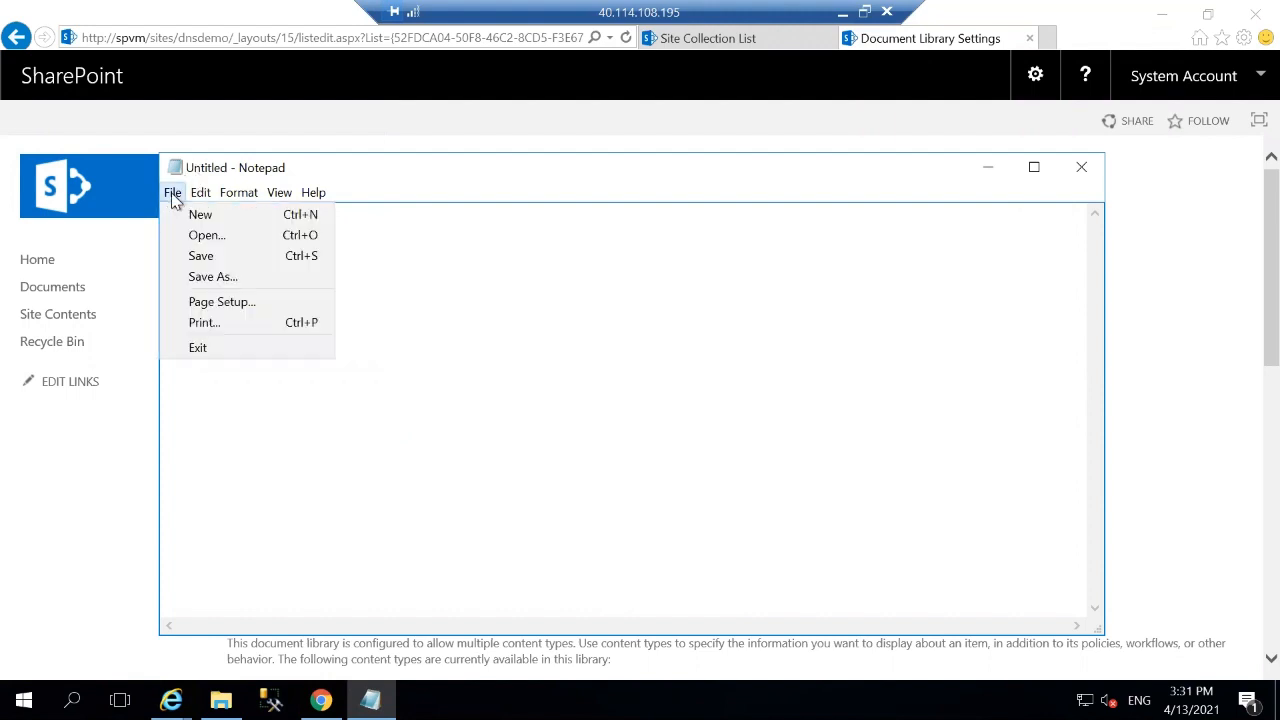
left_click(205, 276)
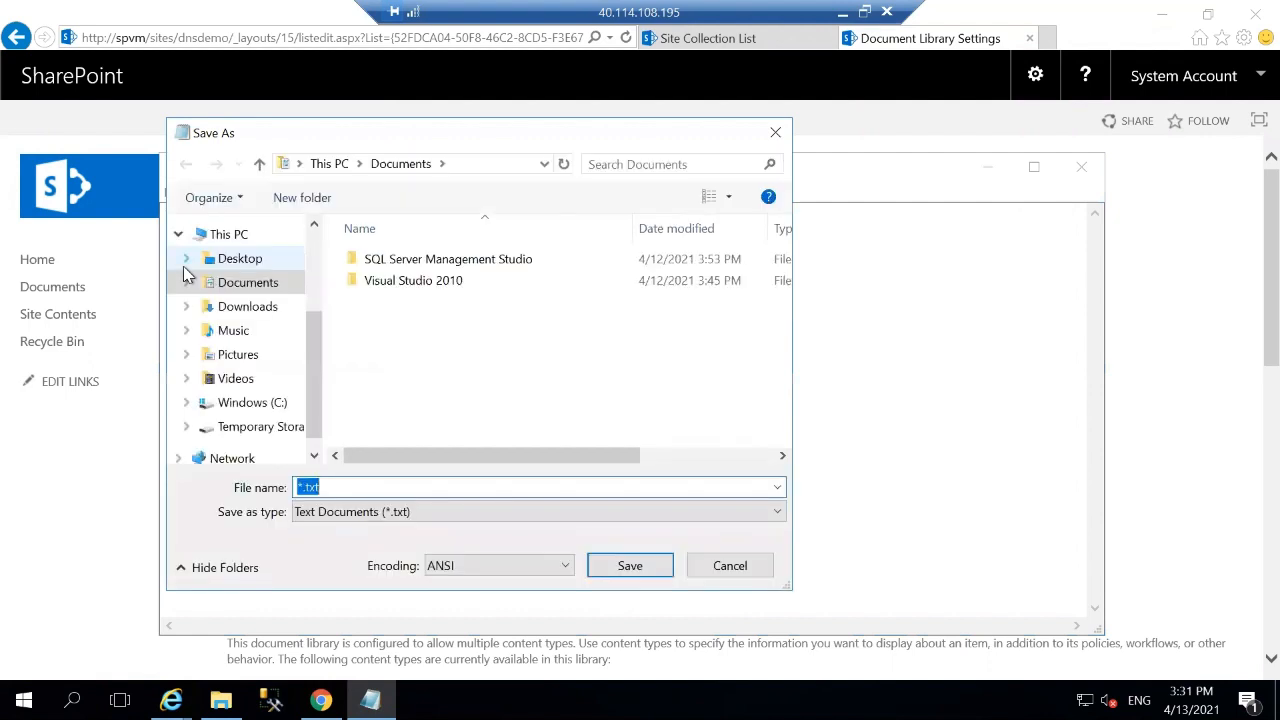
left_click(228, 400)
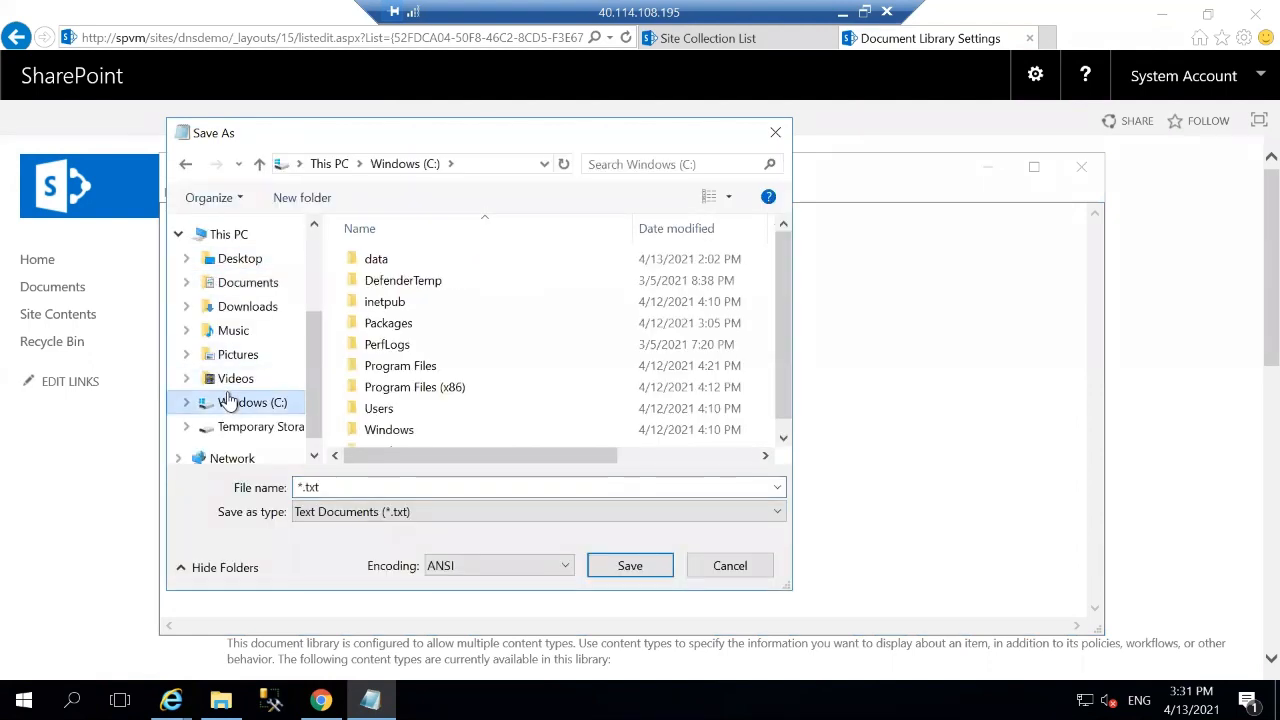
left_click(378, 265)
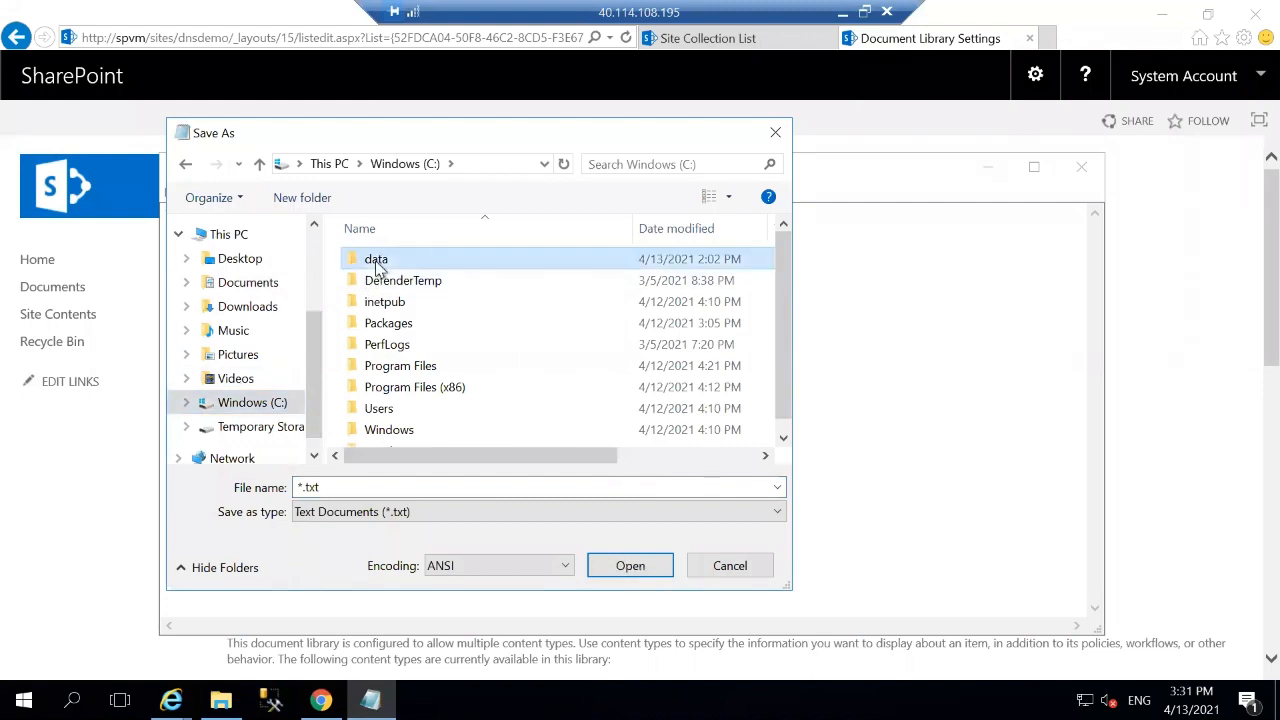
left_click(378, 262)
double_click(449, 263)
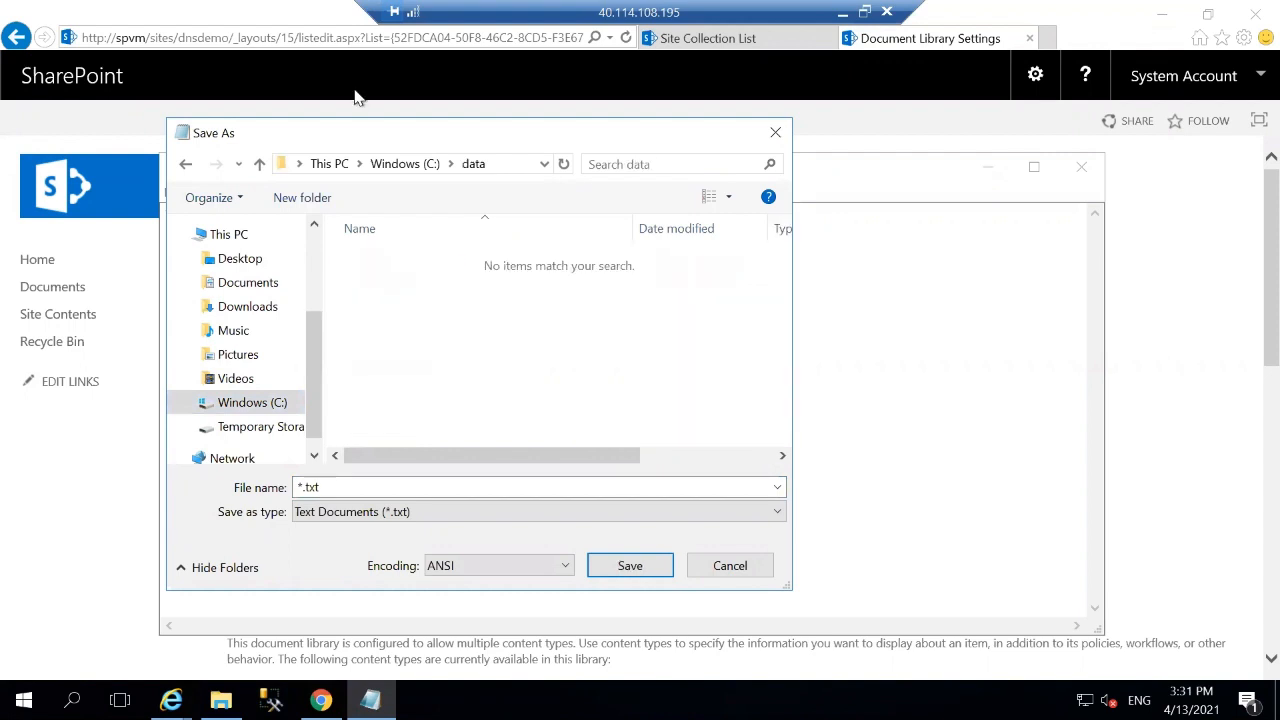
Name the text file docdemo, save it and close Notepad.
double_click(307, 487)
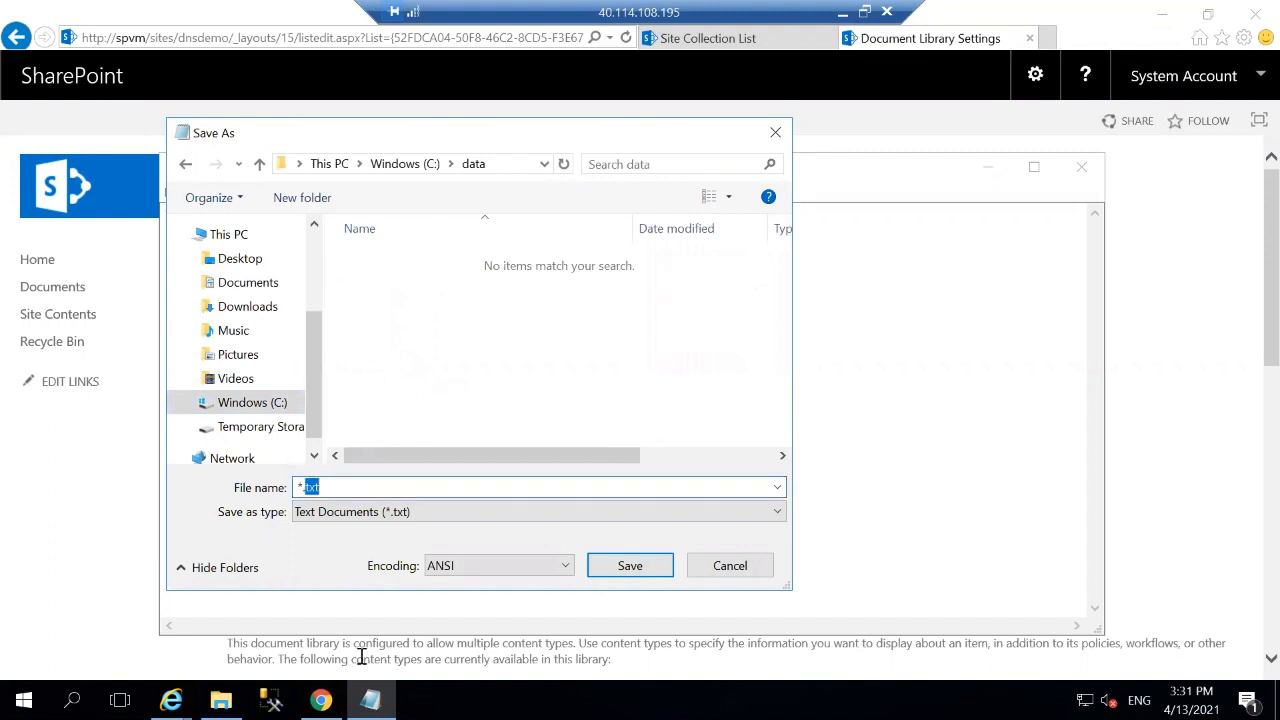
left_click(306, 487)
key("BackSpace")
key("BackSpace")
type(".so")
key("BackSpace")
key("BackSpace")
type("docdemo")
left_click(604, 567)
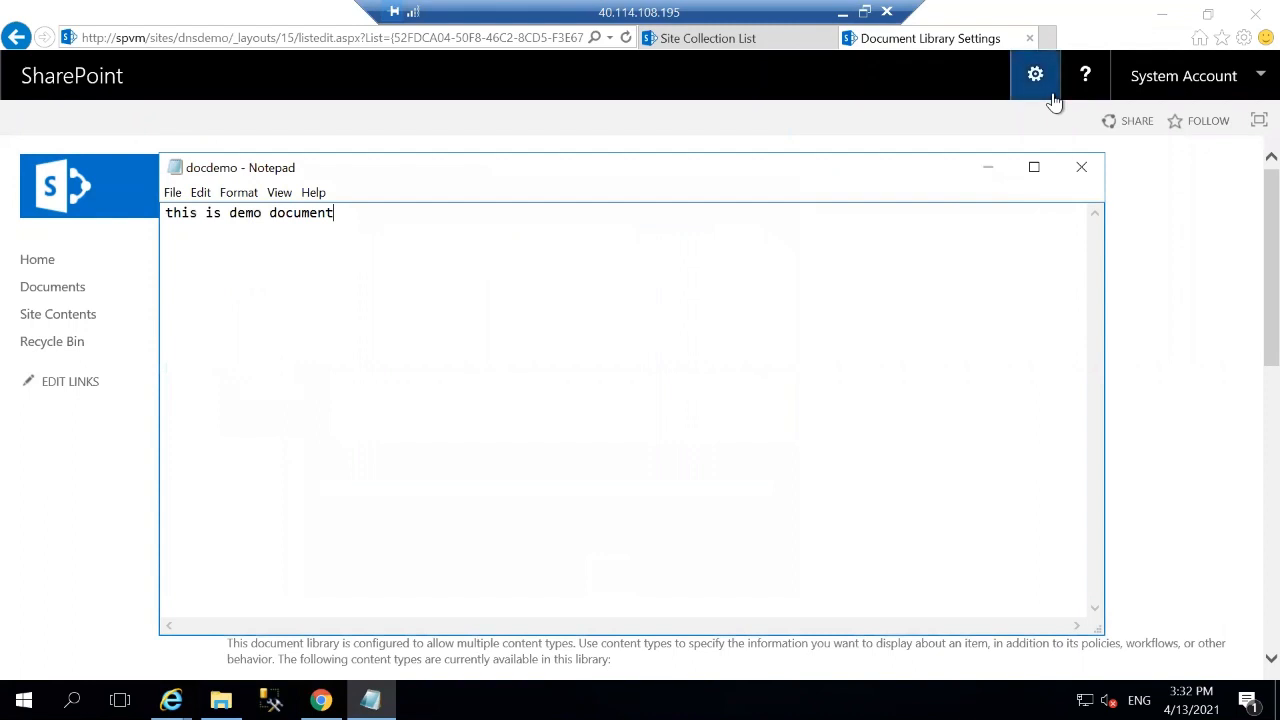
left_click(1080, 170)
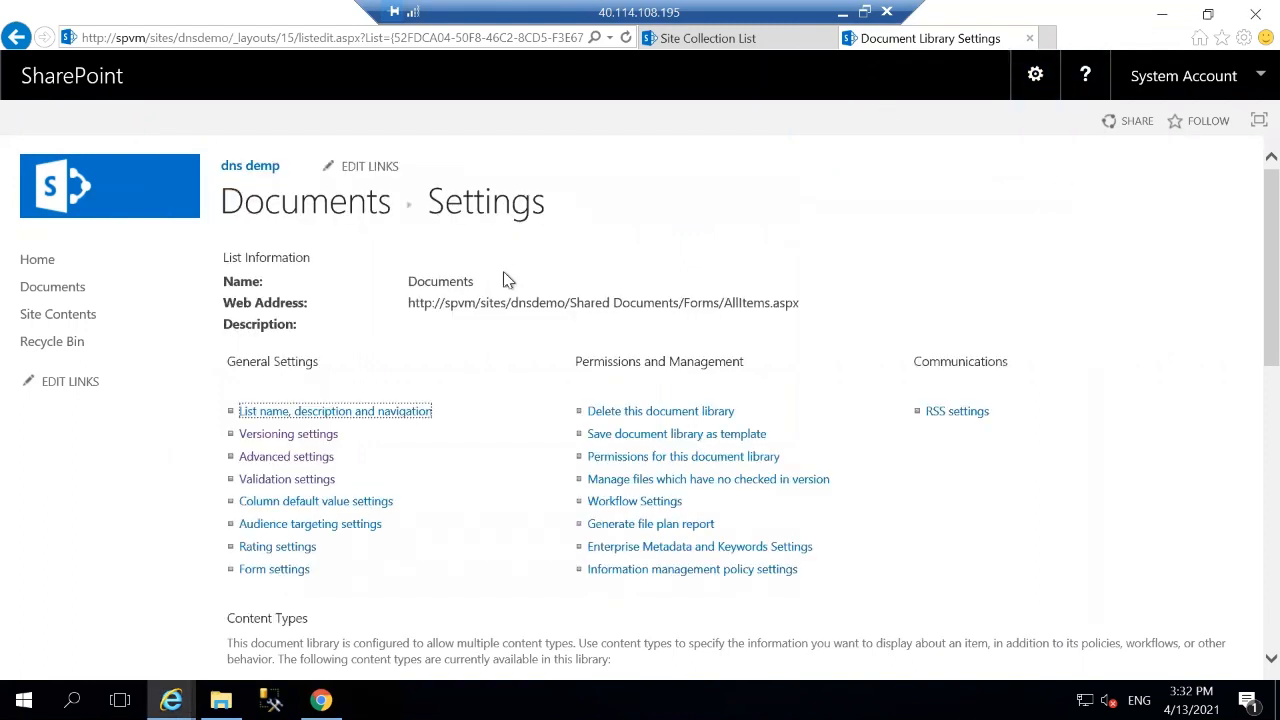
Go to the dns demp home page and upload C:\data\docdemo.txt to its Documents library.
left_click(257, 167)
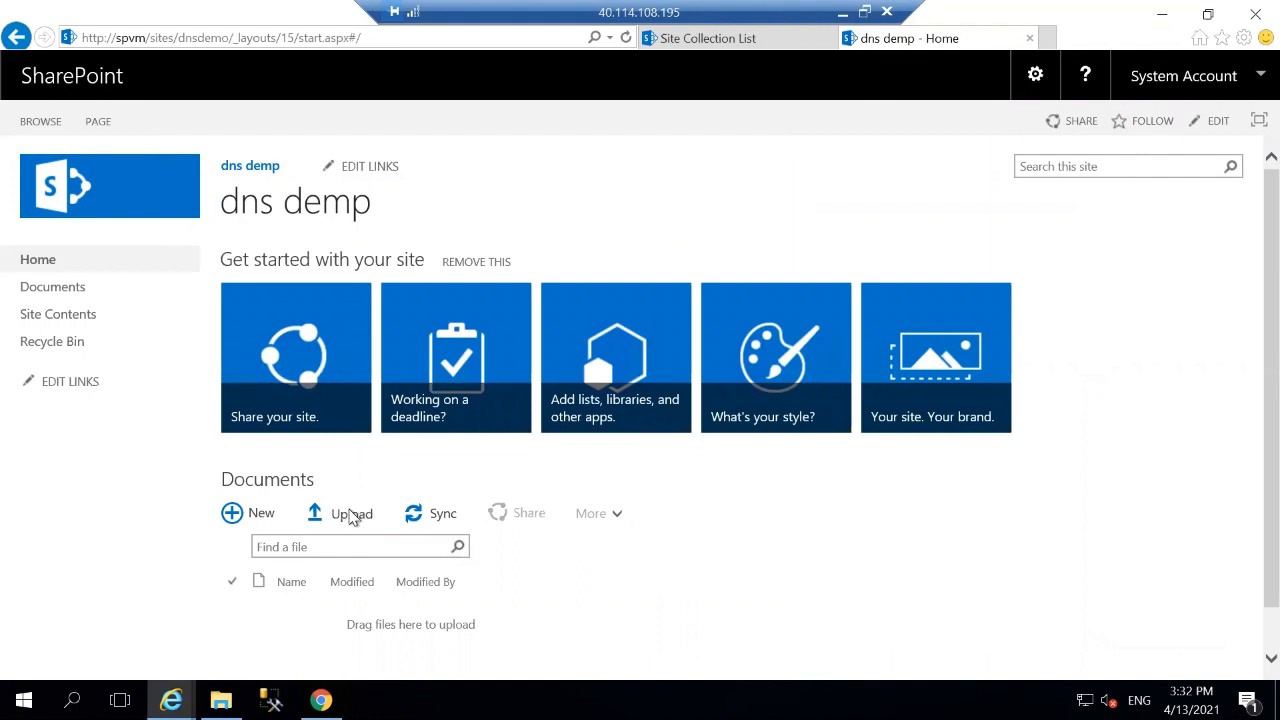
left_click(352, 515)
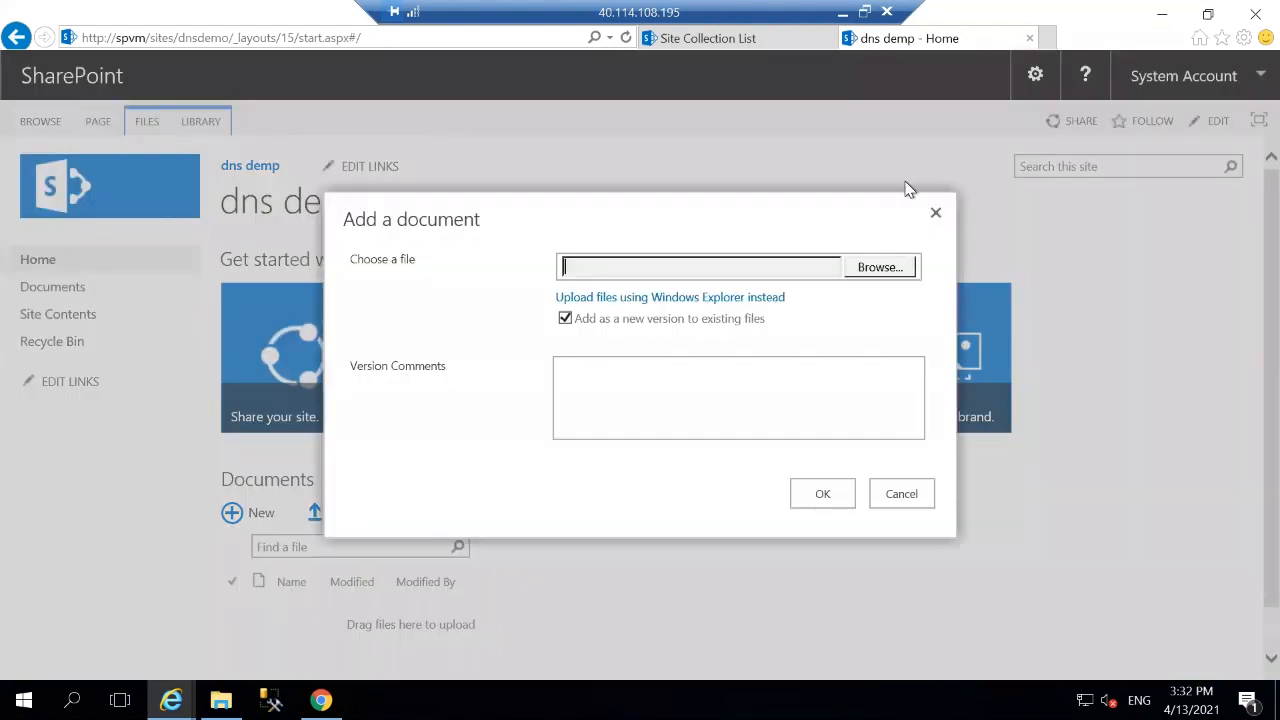
left_click(899, 272)
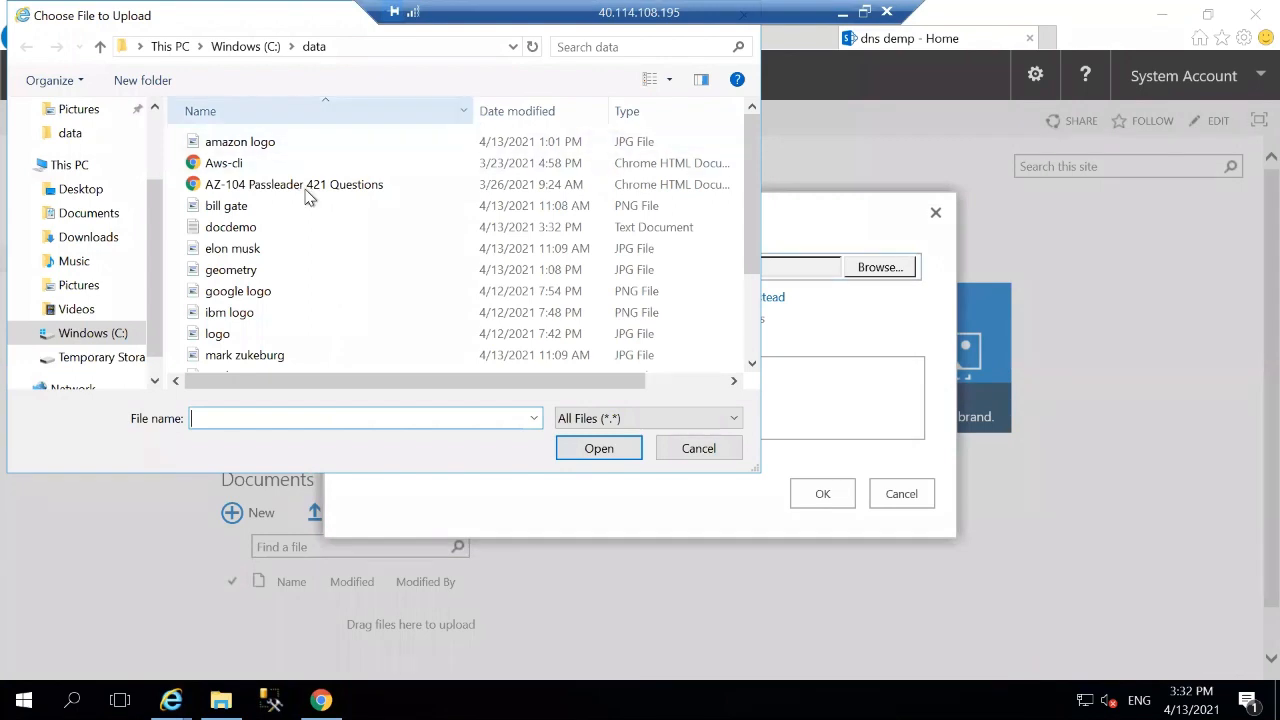
left_click(238, 229)
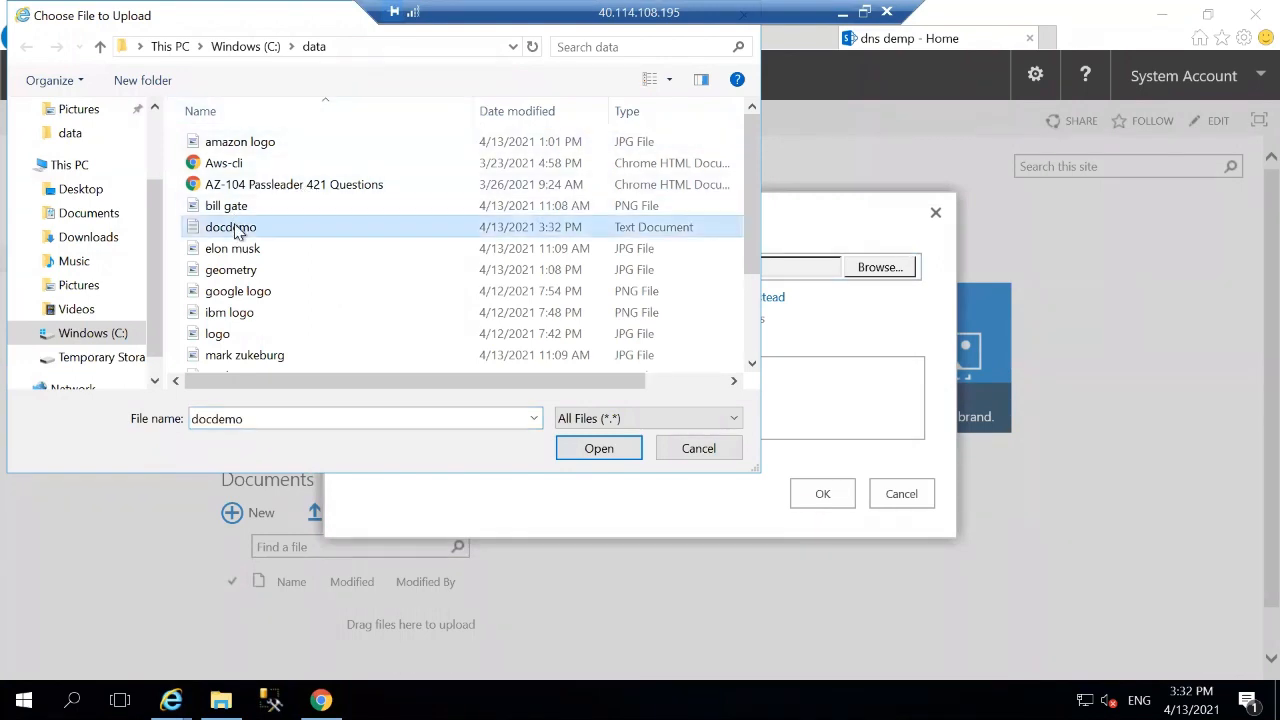
left_click(597, 452)
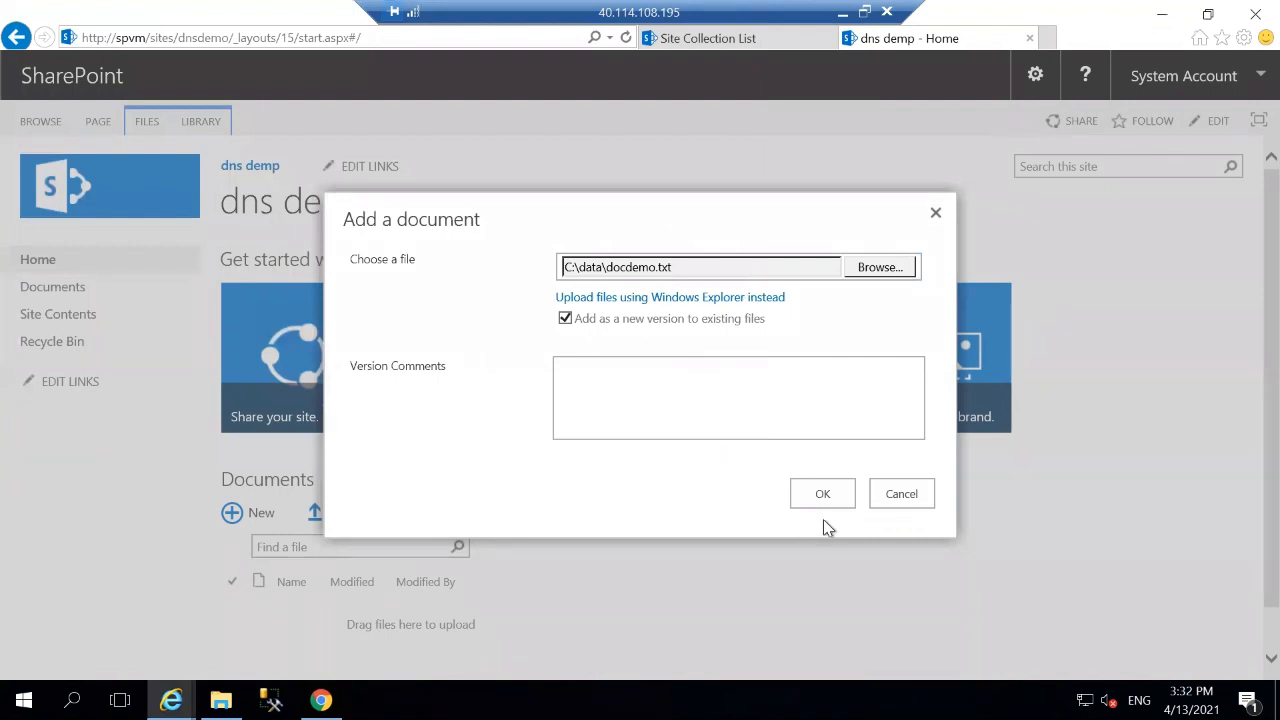
left_click(813, 489)
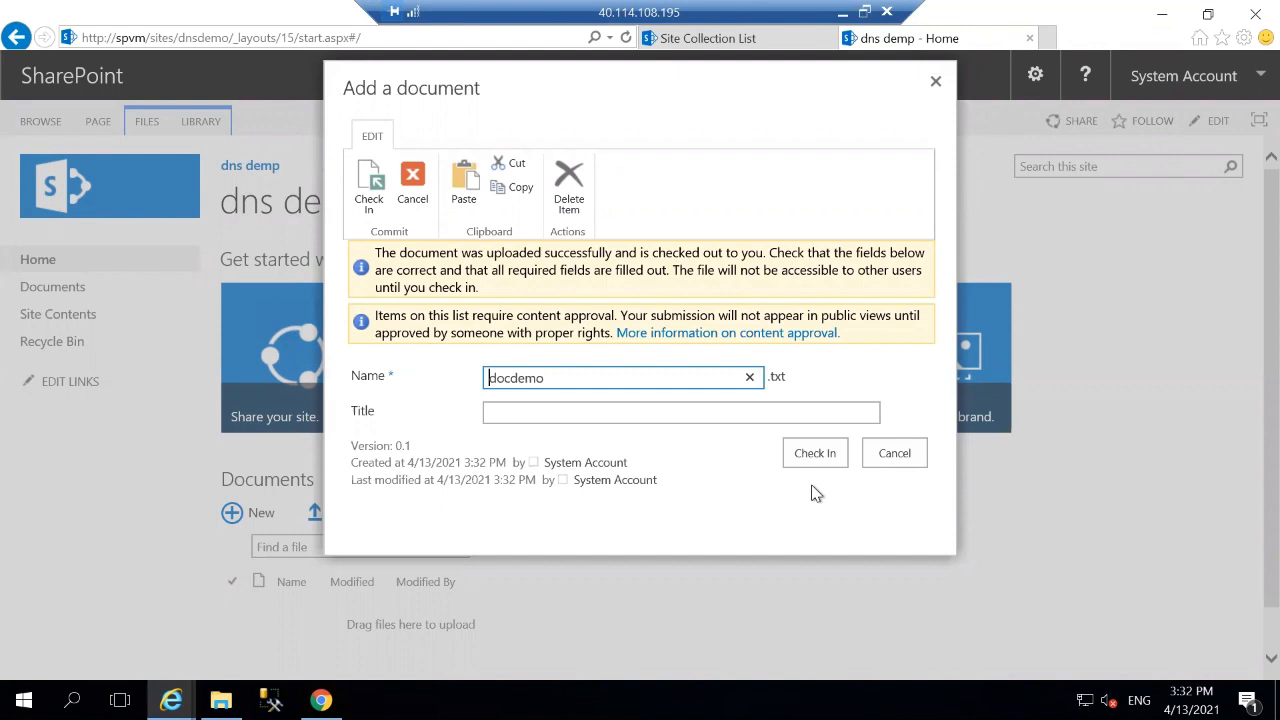
Check in docdemo with the title "DocDemo V1", and view the file's contents before returning to the site's home page.
left_click(687, 412)
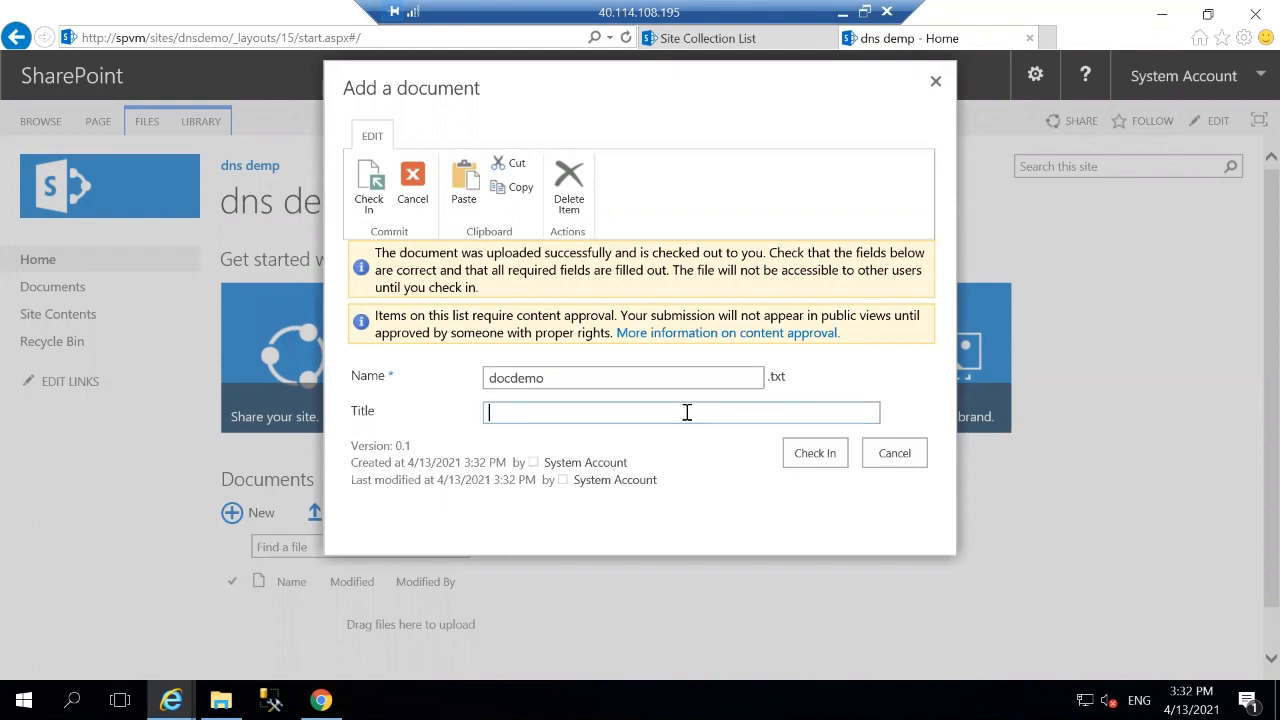
type("Ddo")
key("BackSpace")
key("BackSpace")
type("ocDemo V1")
left_click(815, 452)
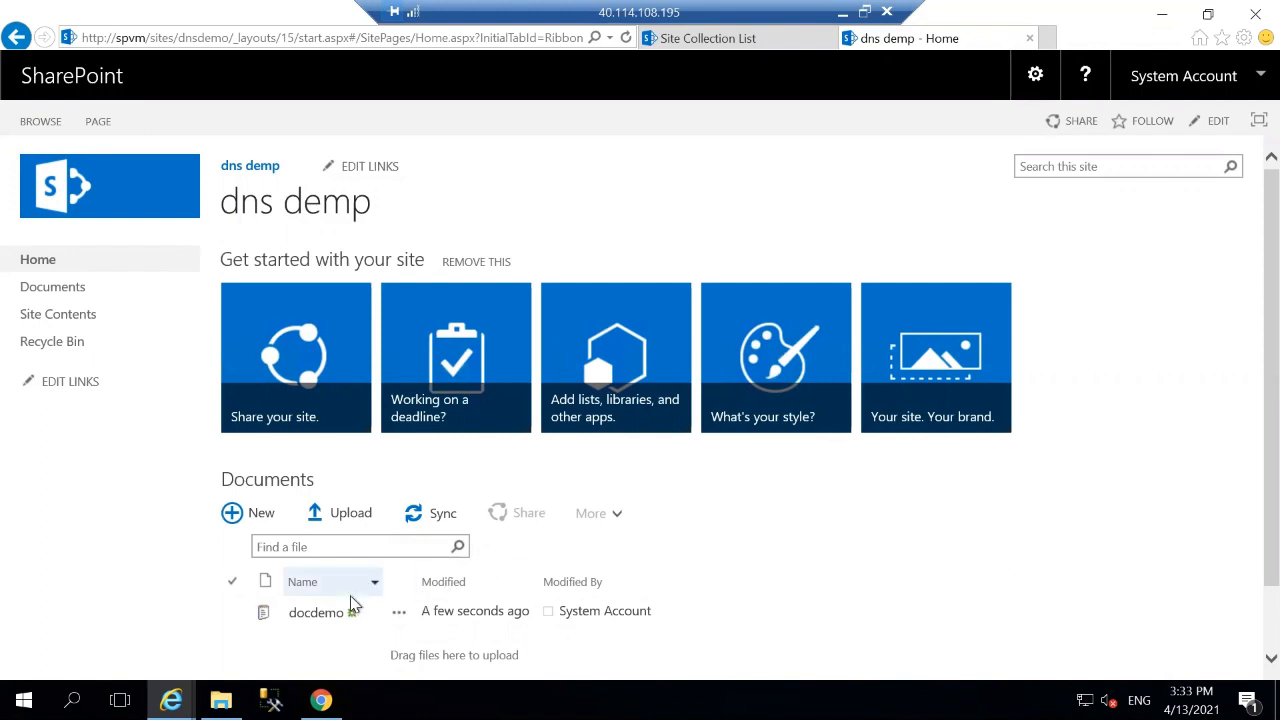
left_click(316, 613)
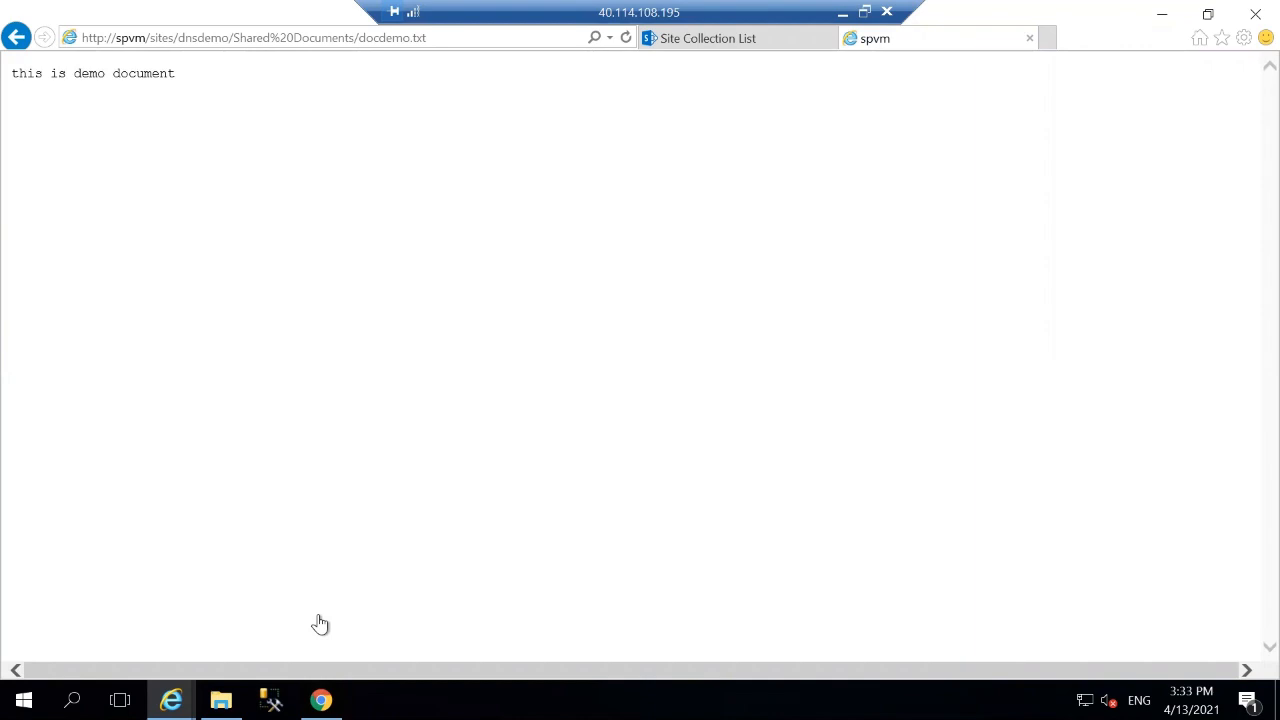
left_click(15, 40)
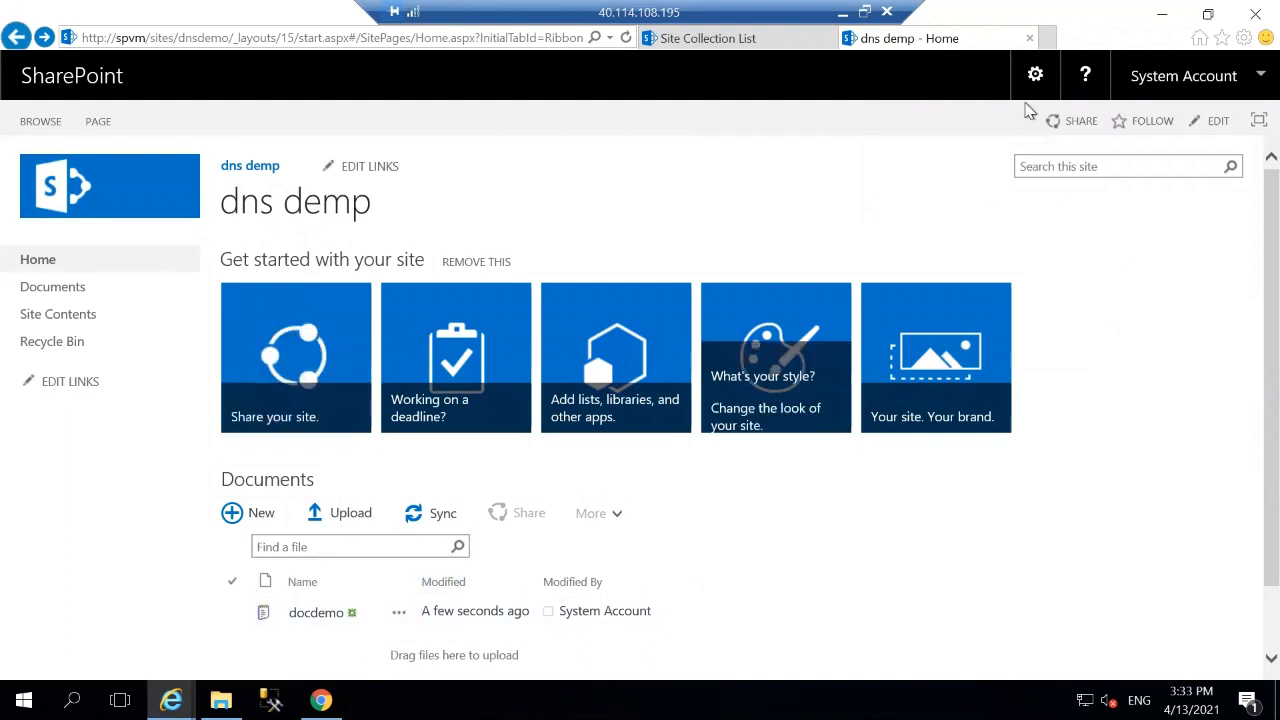
Share the dns demp site with the two suggested users whose names begin with "t".
left_click(1060, 130)
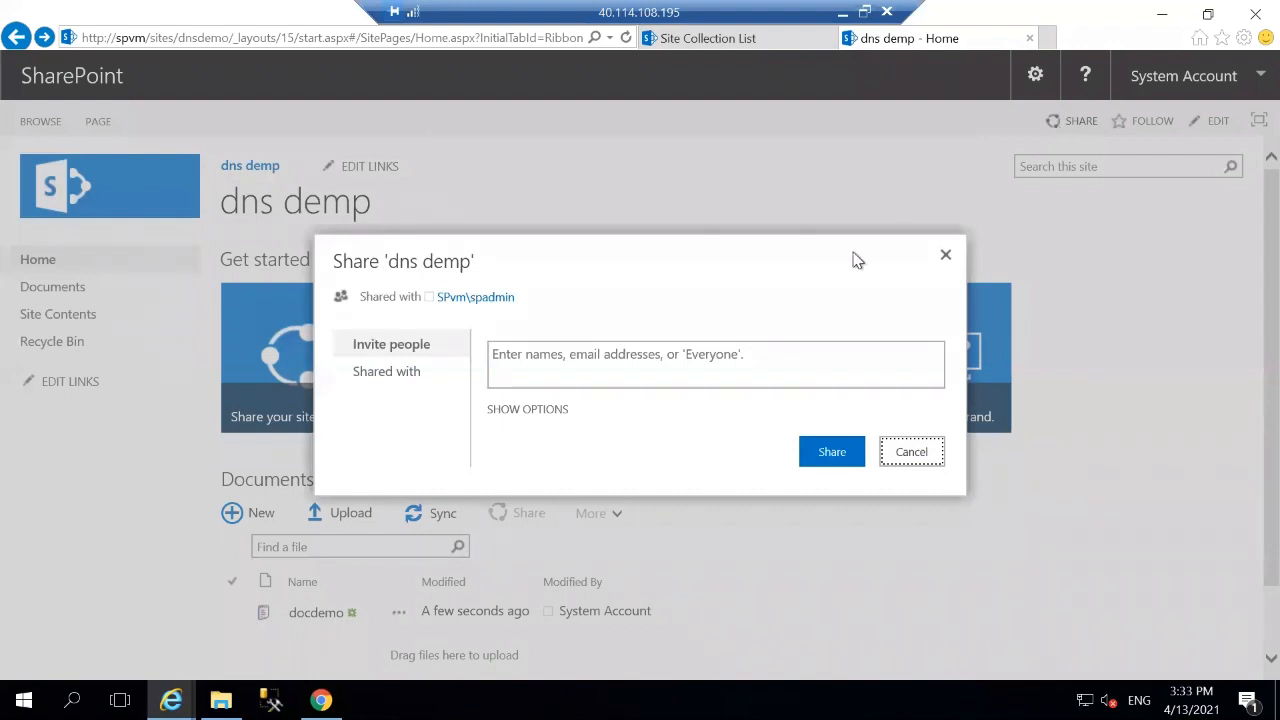
left_click(768, 353)
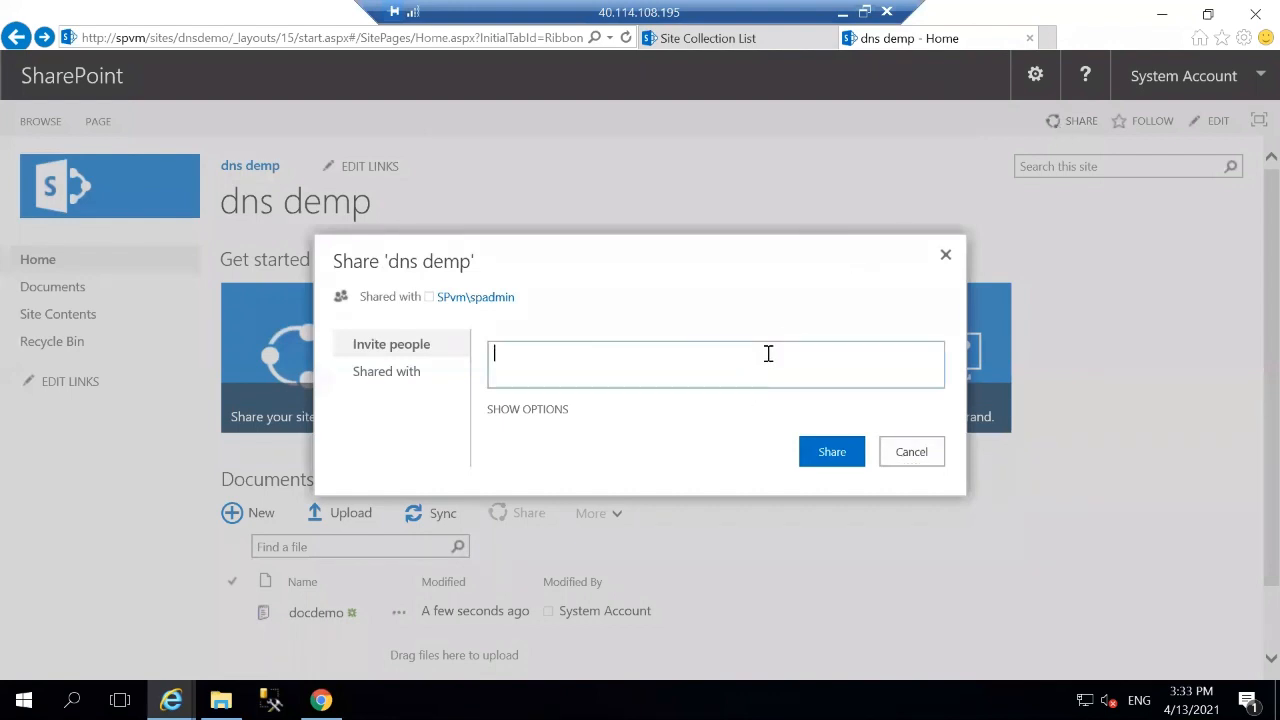
type("t")
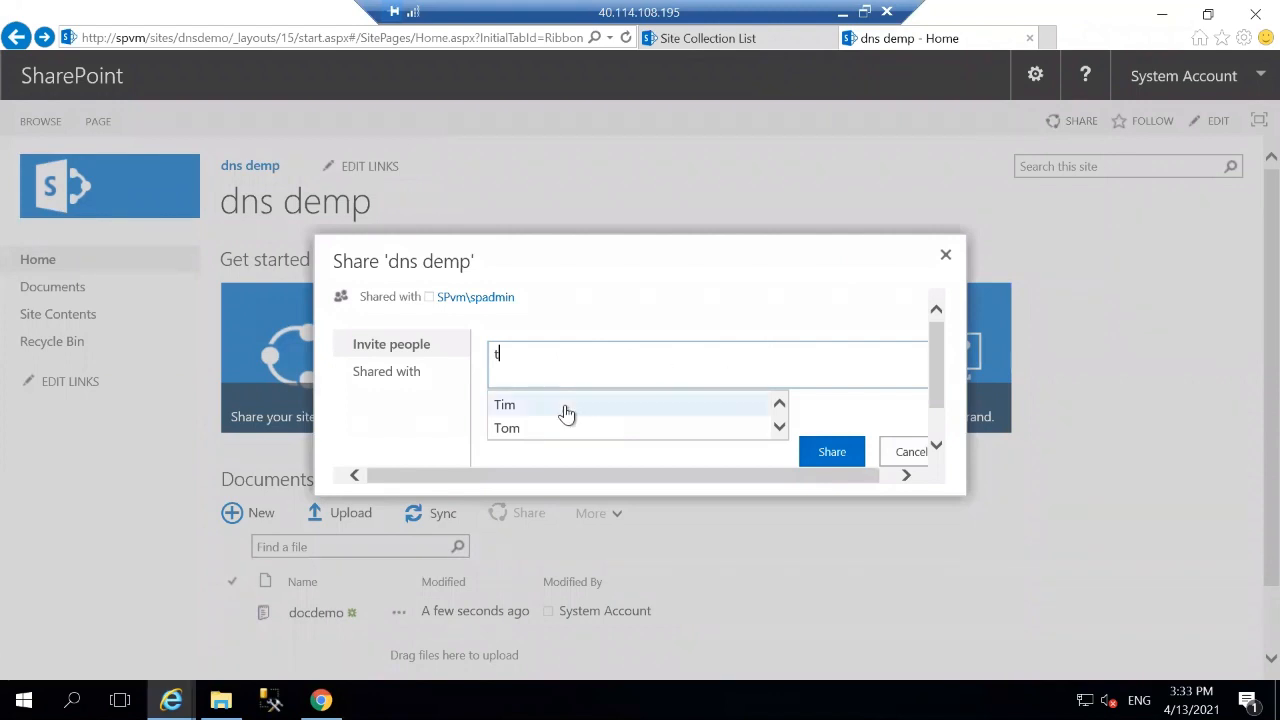
left_click(566, 406)
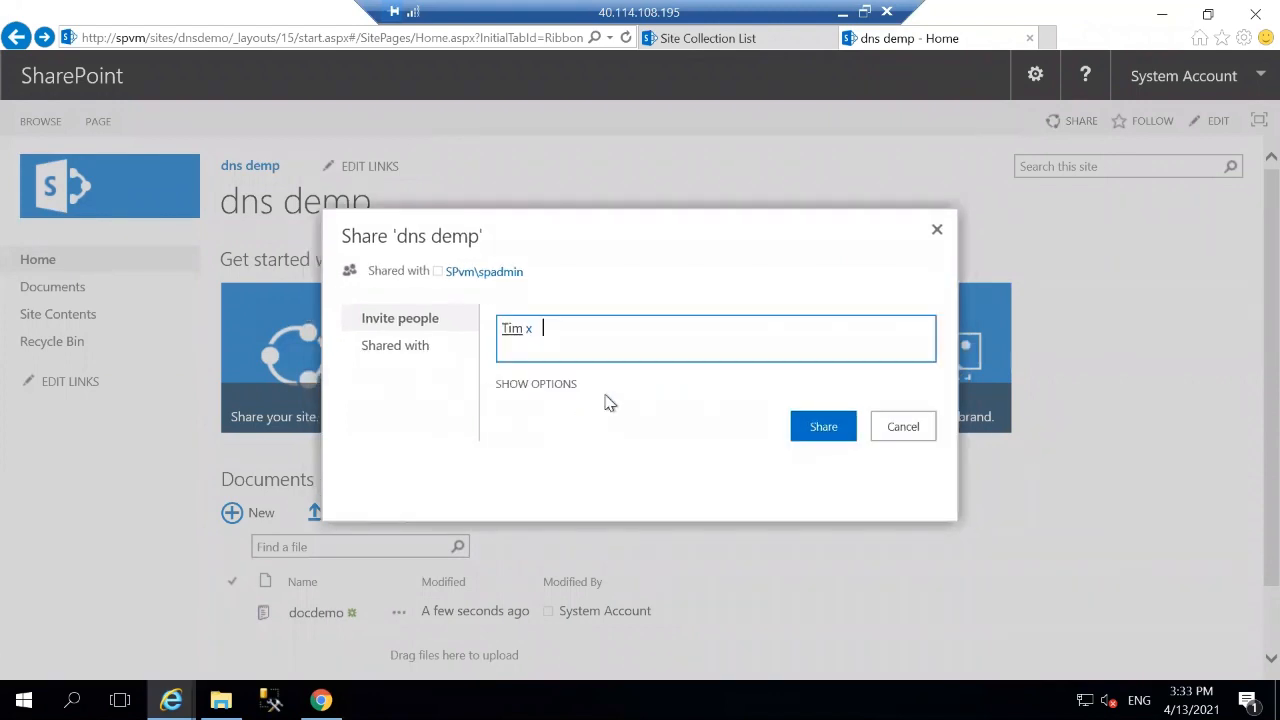
type("t")
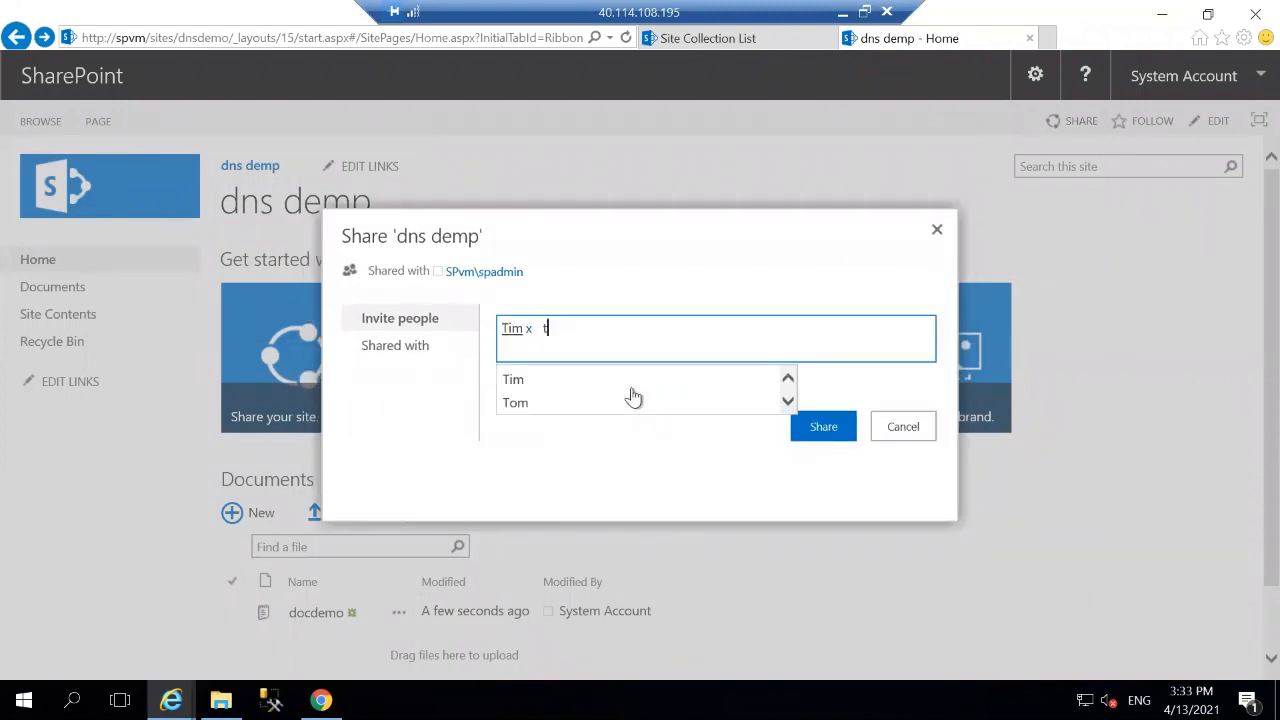
left_click(631, 404)
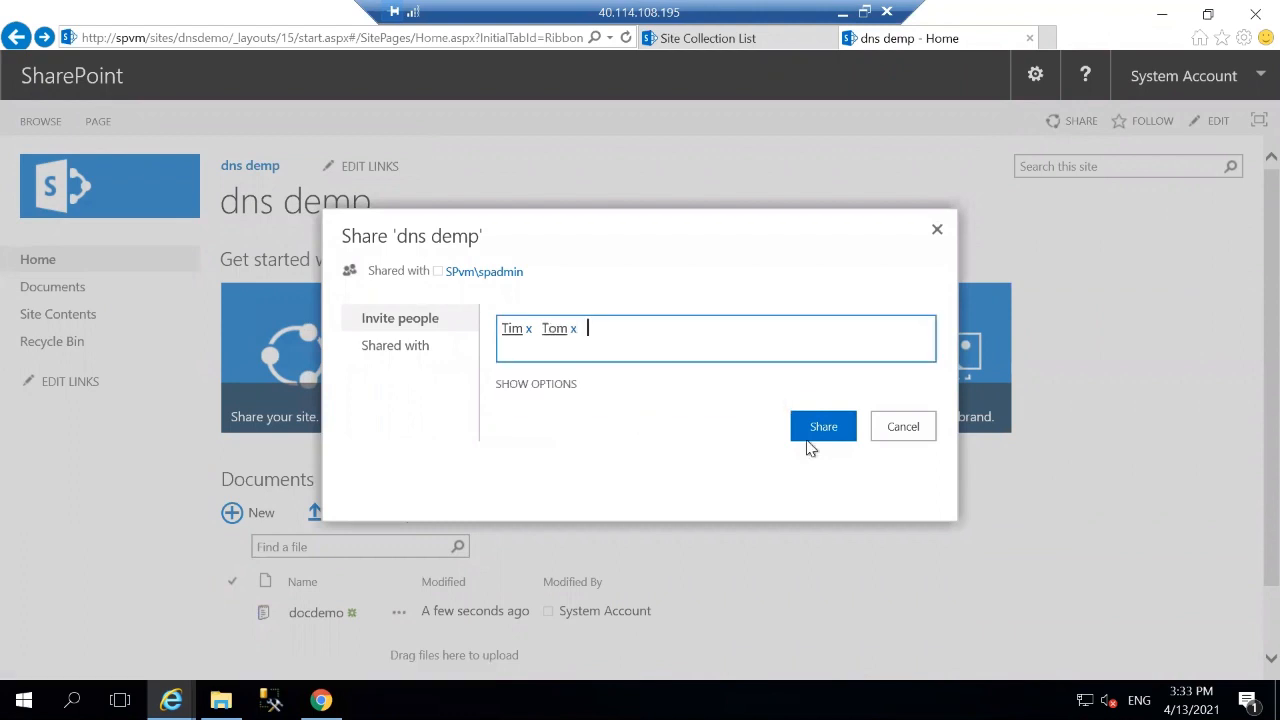
left_click(844, 435)
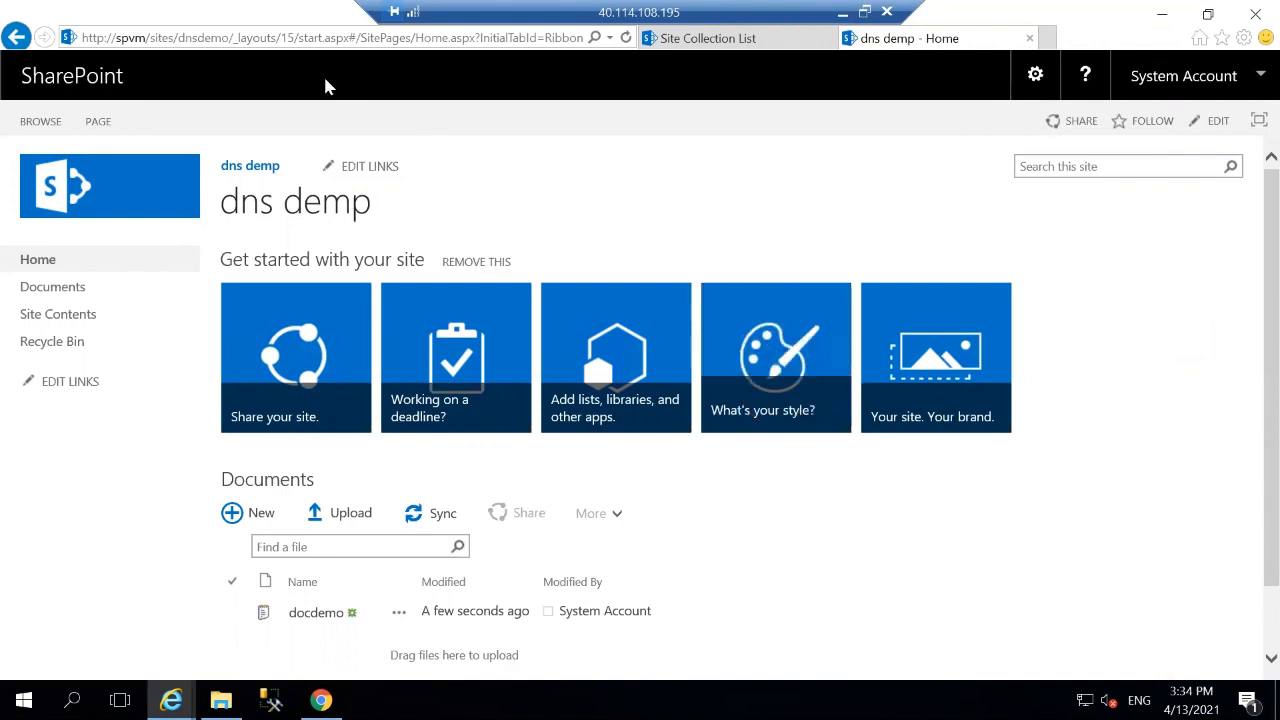
left_click(242, 40)
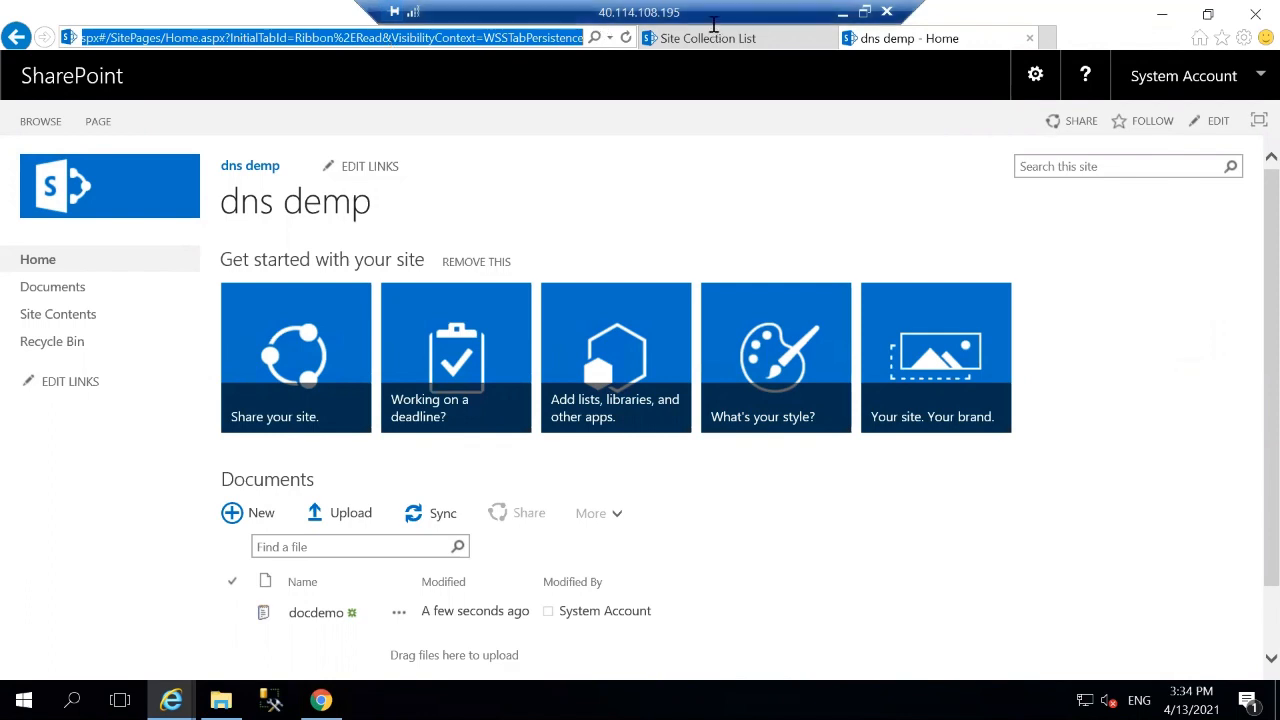
left_click(1045, 45)
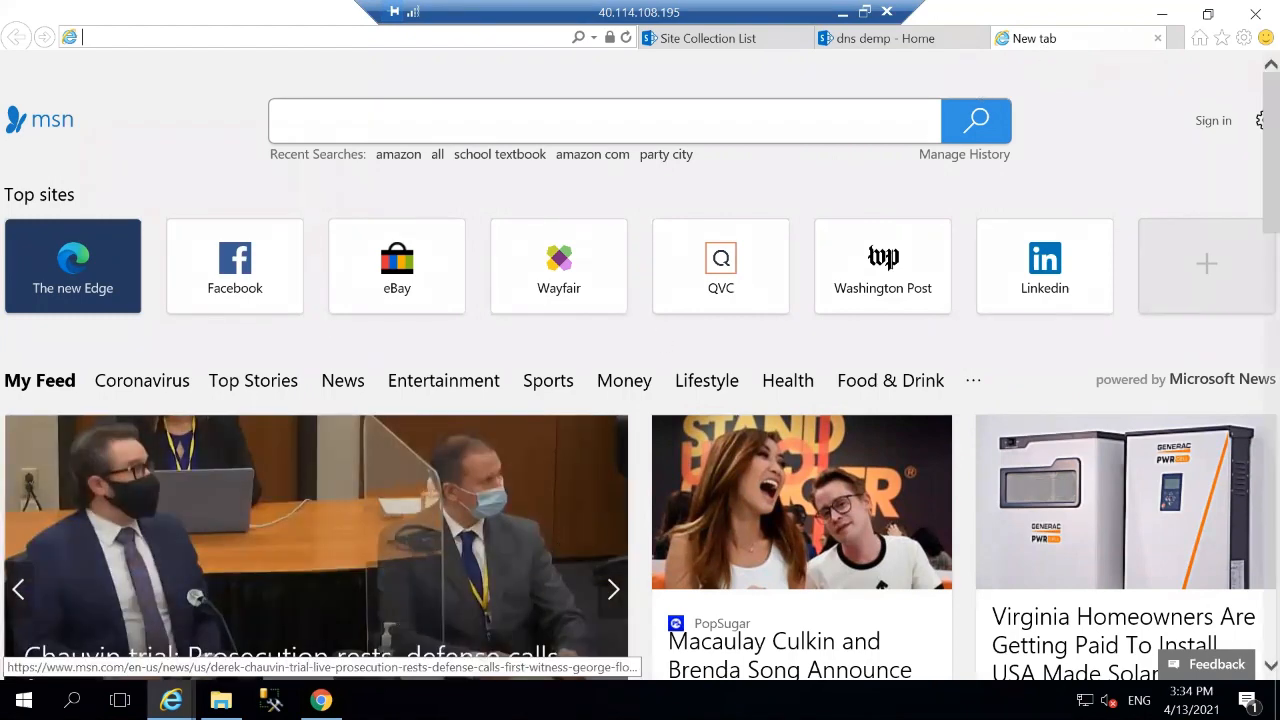
left_click(321, 700)
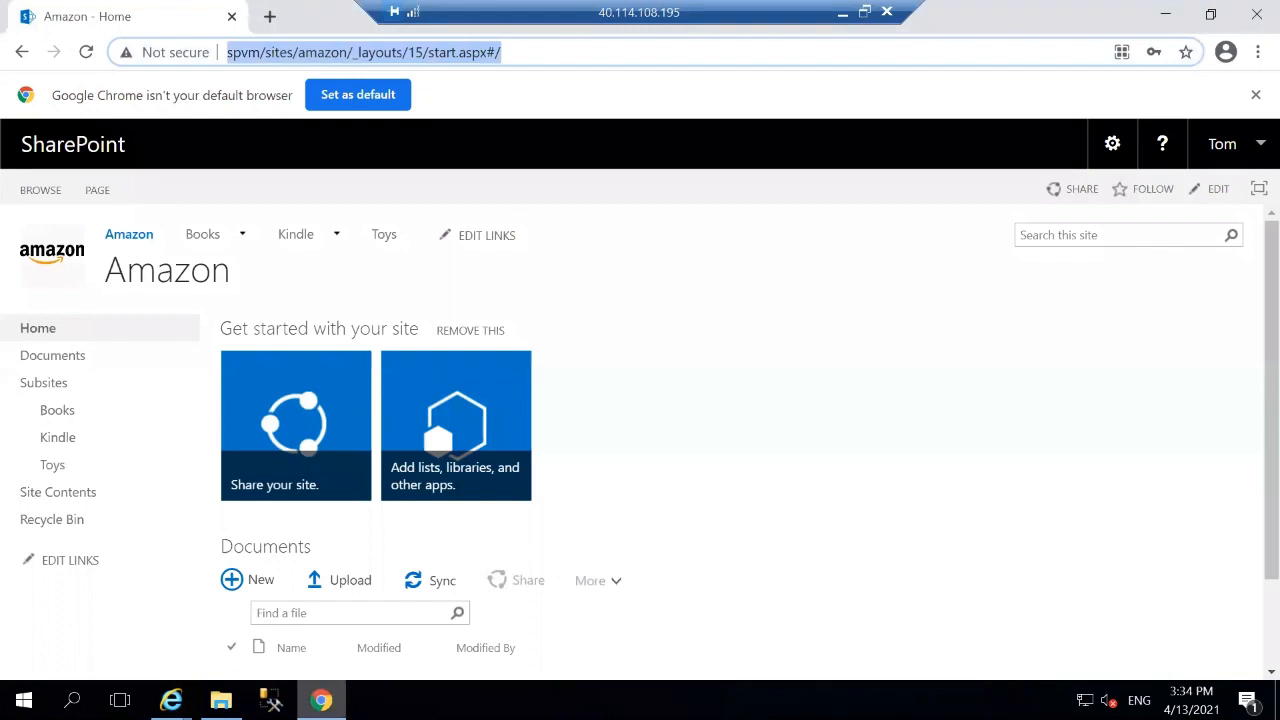
type("http://spvm/sites/dnsdemo")
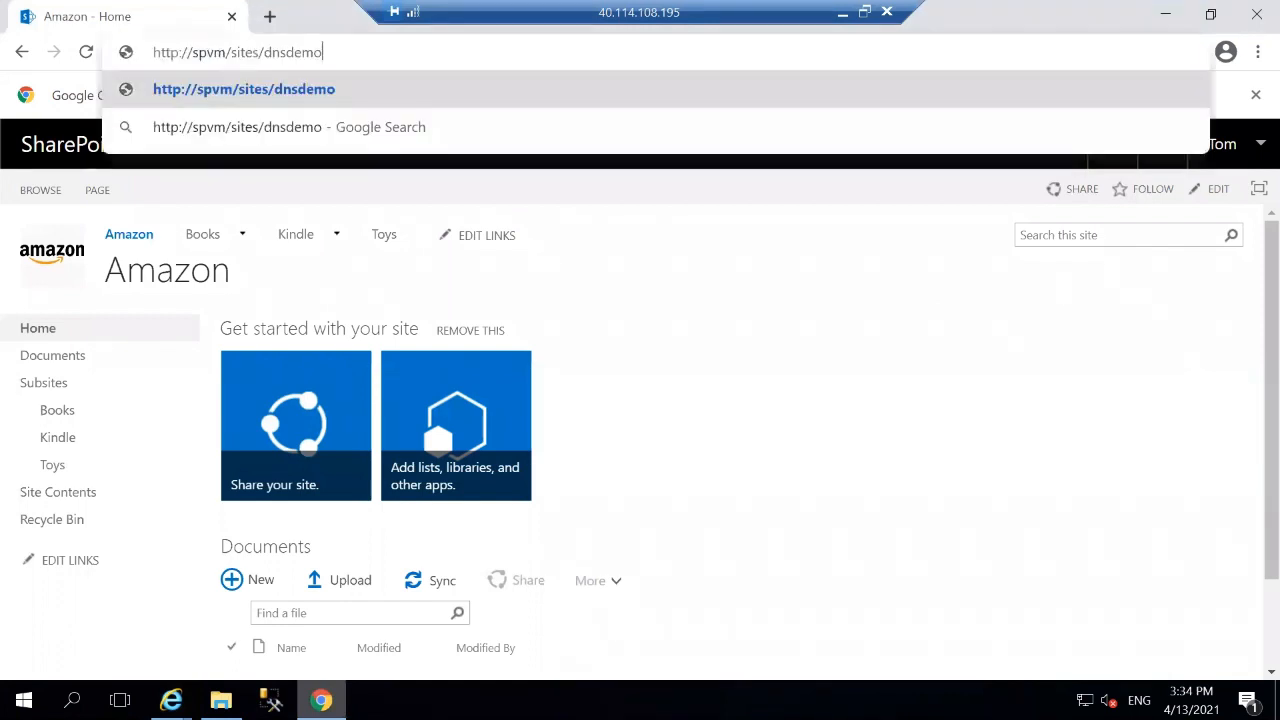
key("Return")
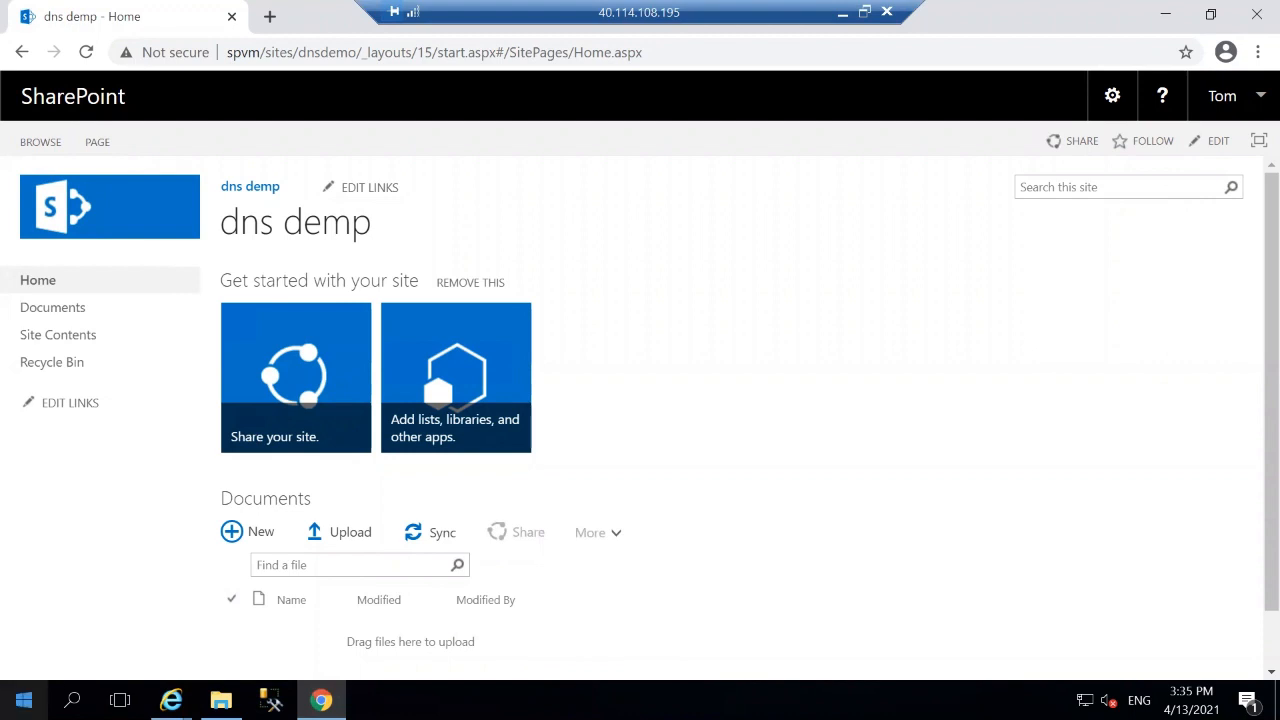
Switch to the dns demp home page in Internet Explorer and open the sharing settings of the docdemo document.
left_click(171, 700)
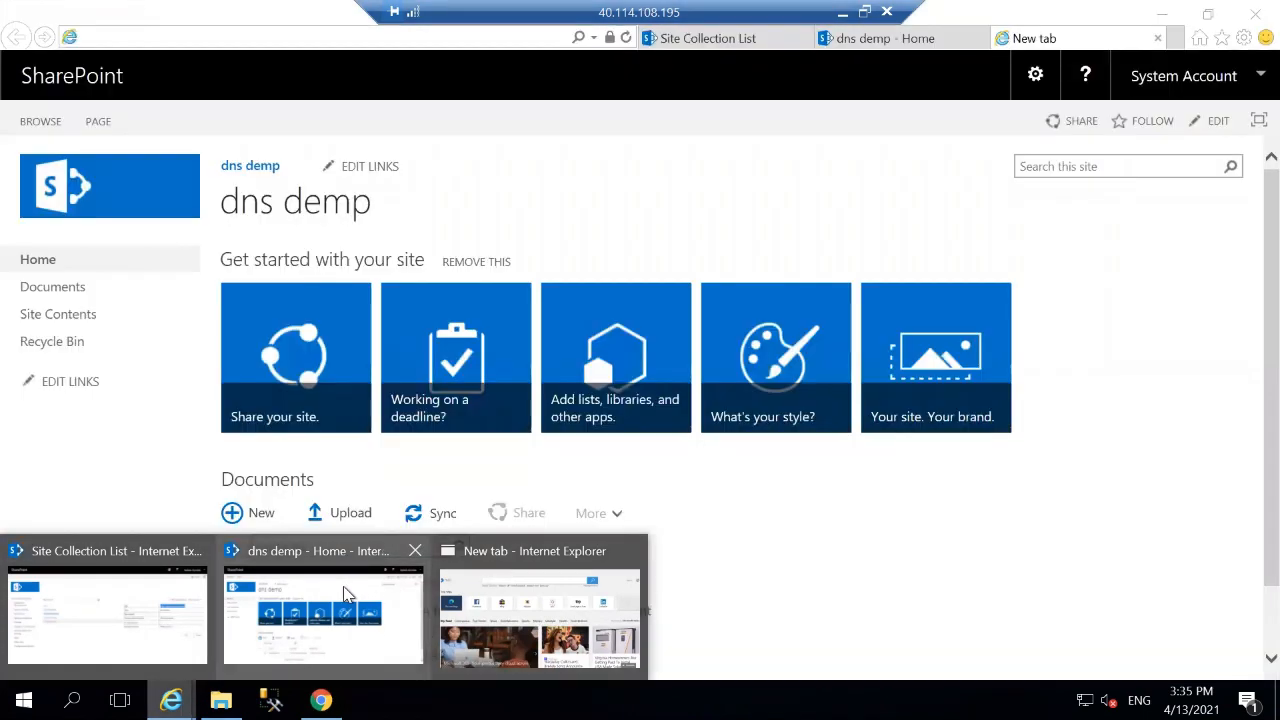
left_click(343, 594)
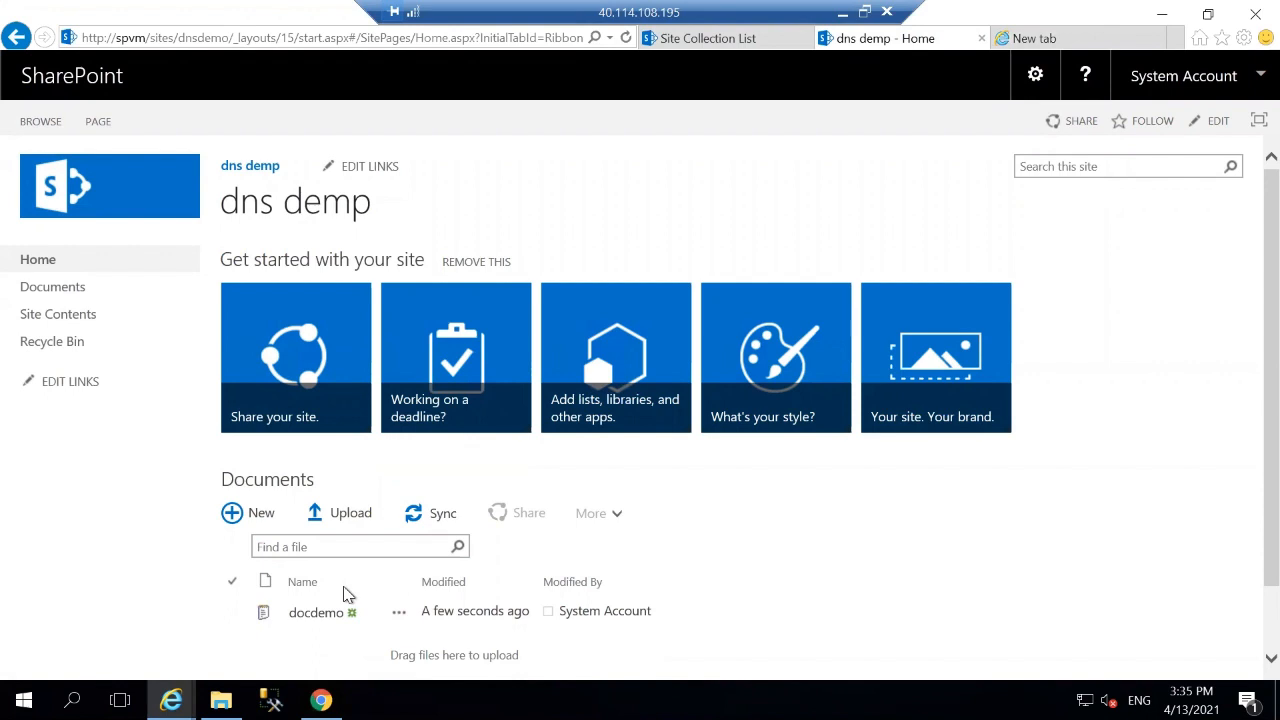
left_click(400, 615)
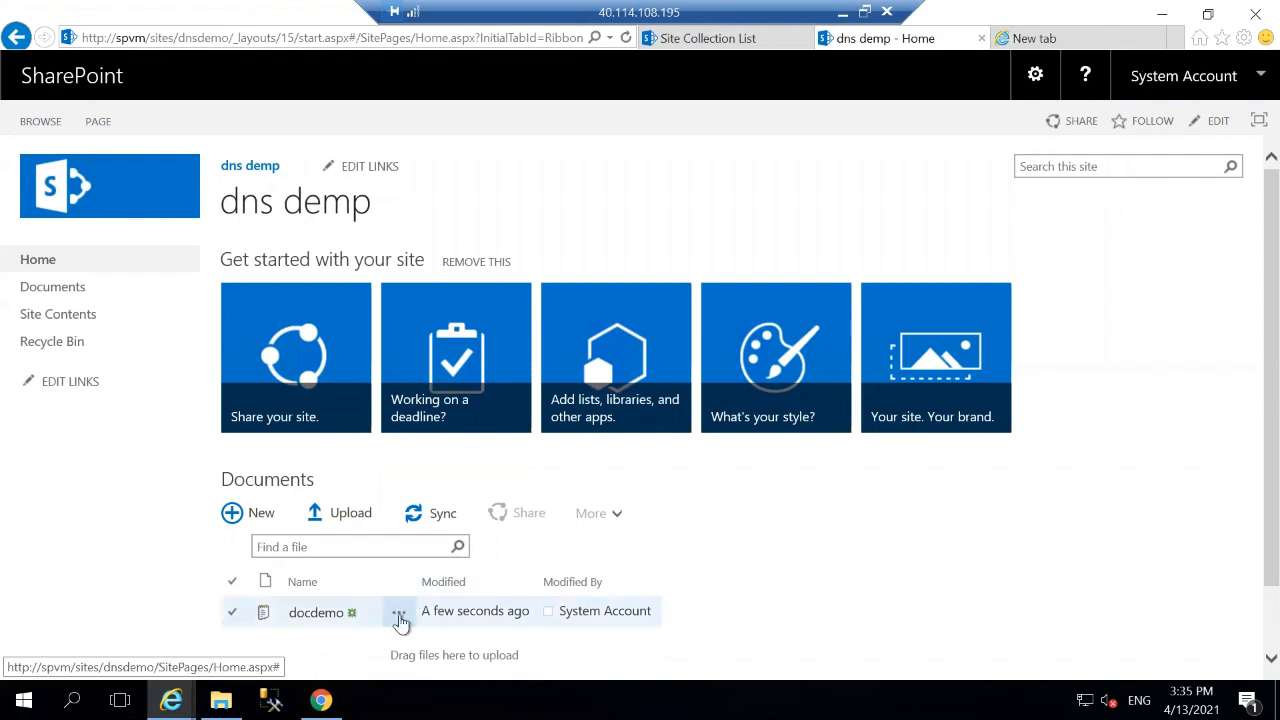
scroll(402, 622, "down", 1)
left_click(400, 612)
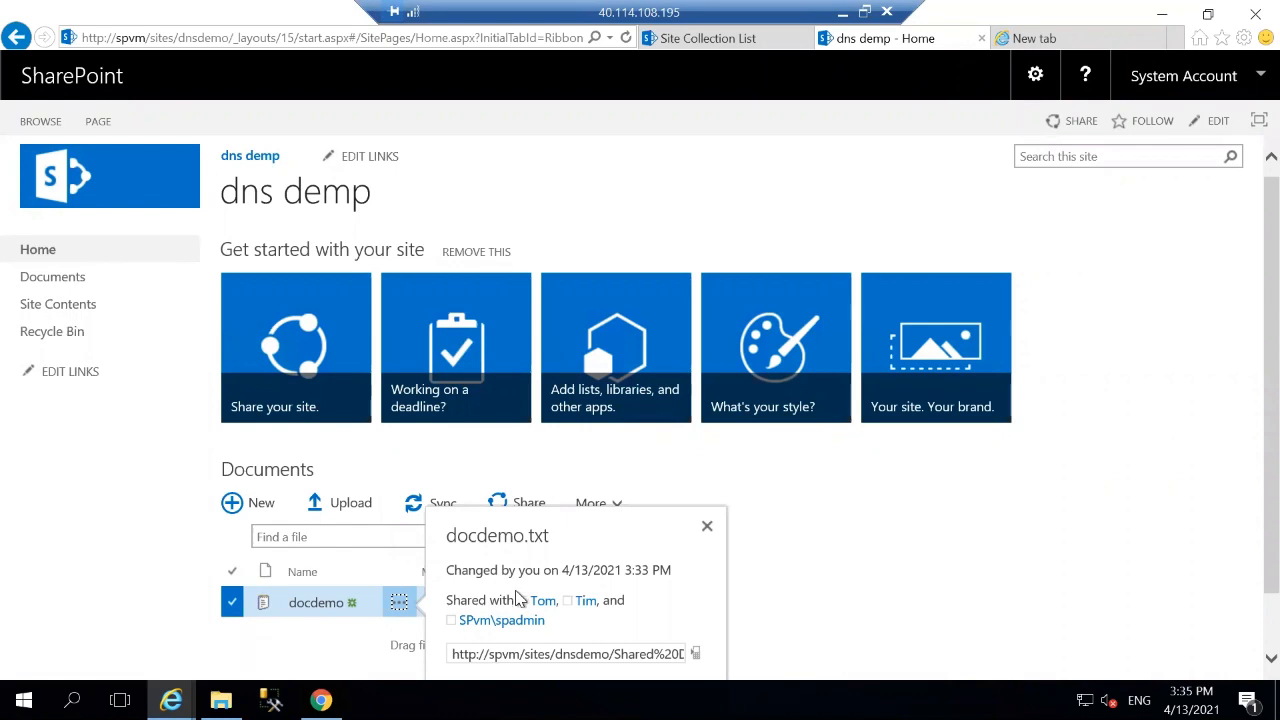
scroll(516, 592, "down", 1)
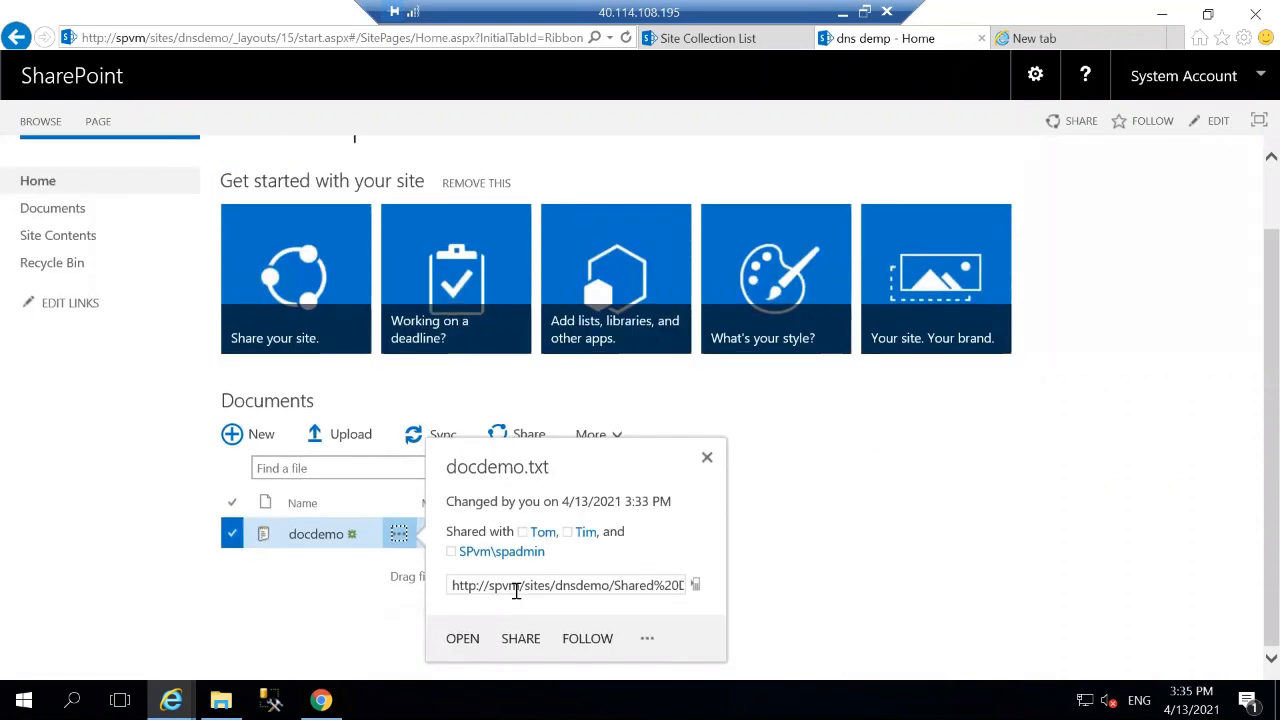
left_click(516, 645)
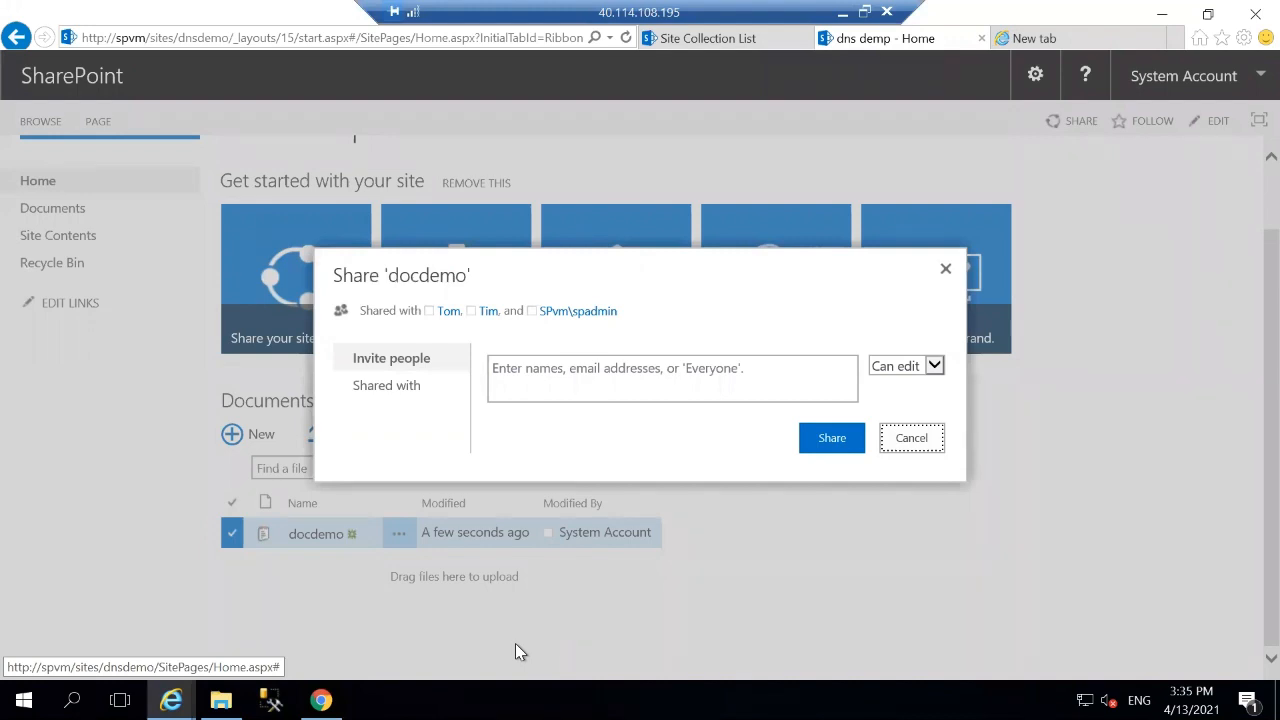
Share docdemo with the two suggested users whose names begin with "t", giving them Can edit permission.
left_click(571, 380)
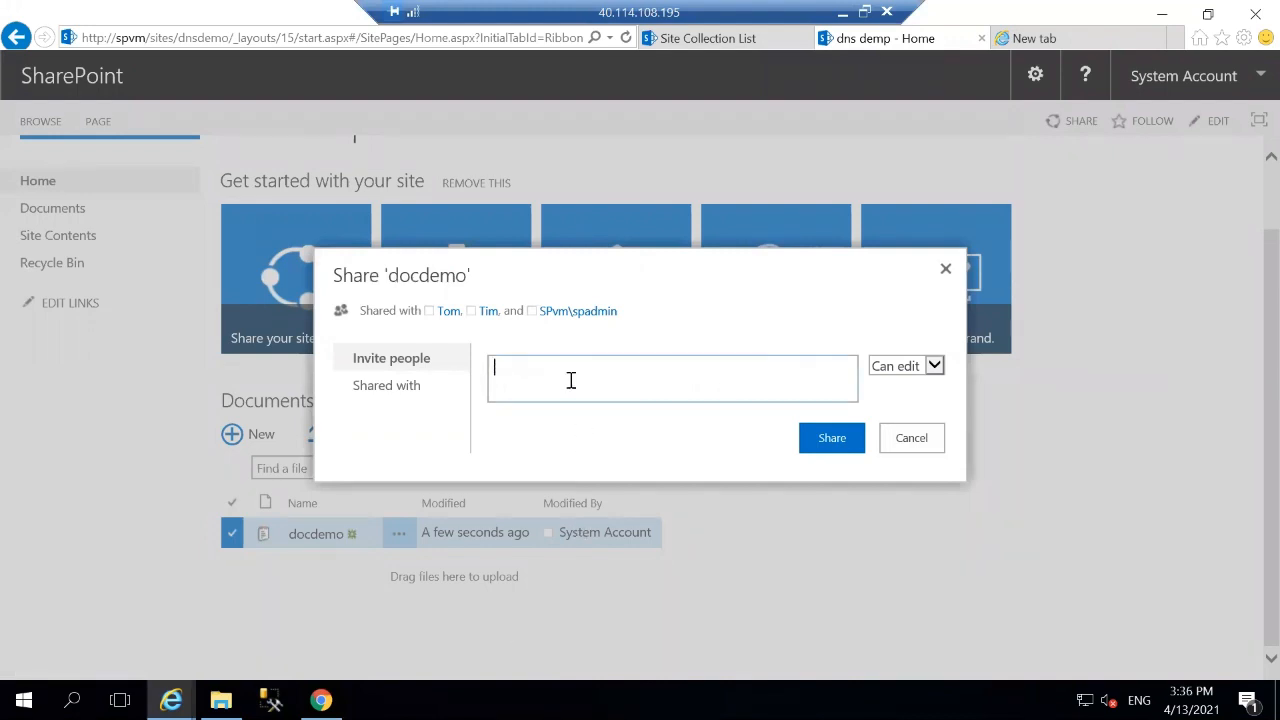
type("t")
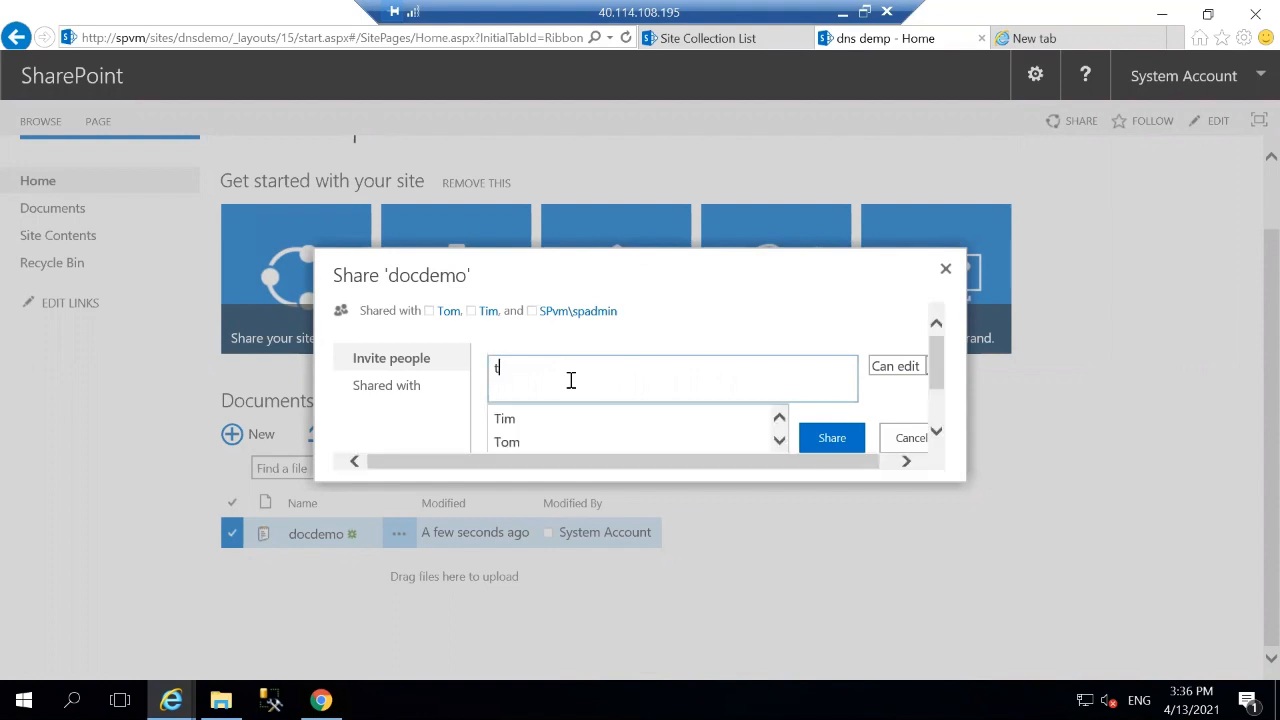
left_click(560, 421)
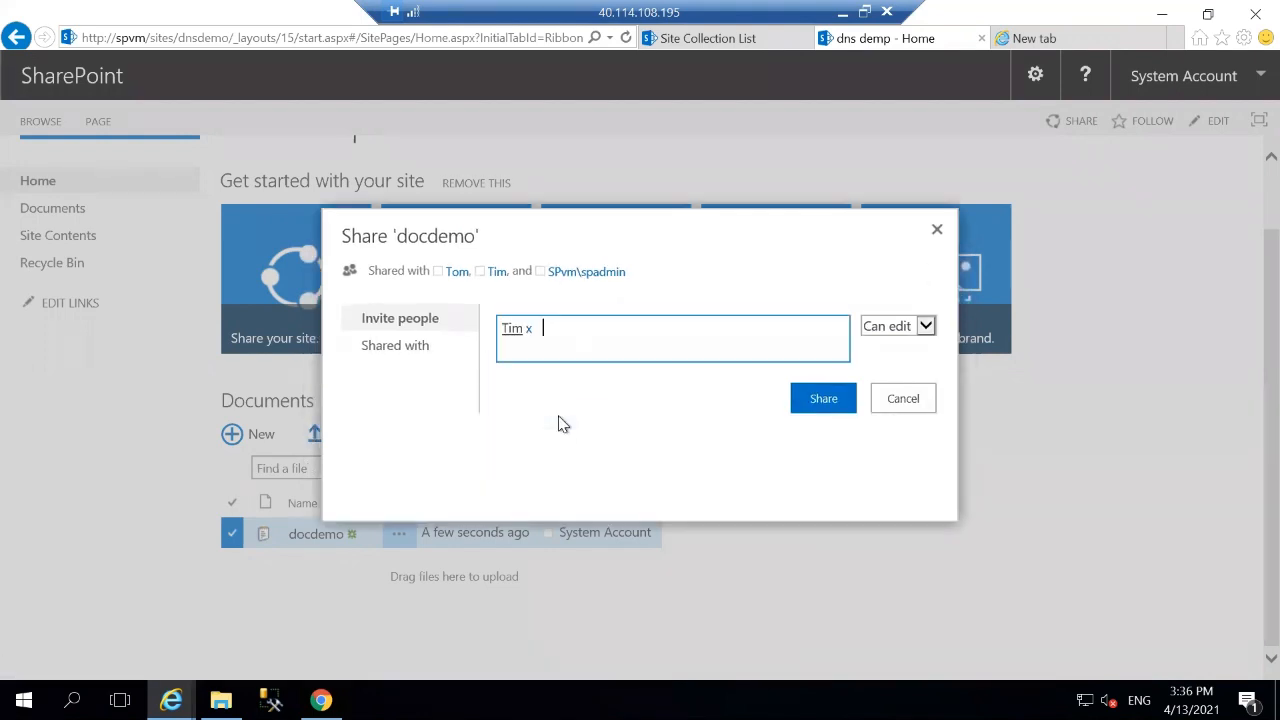
type("t")
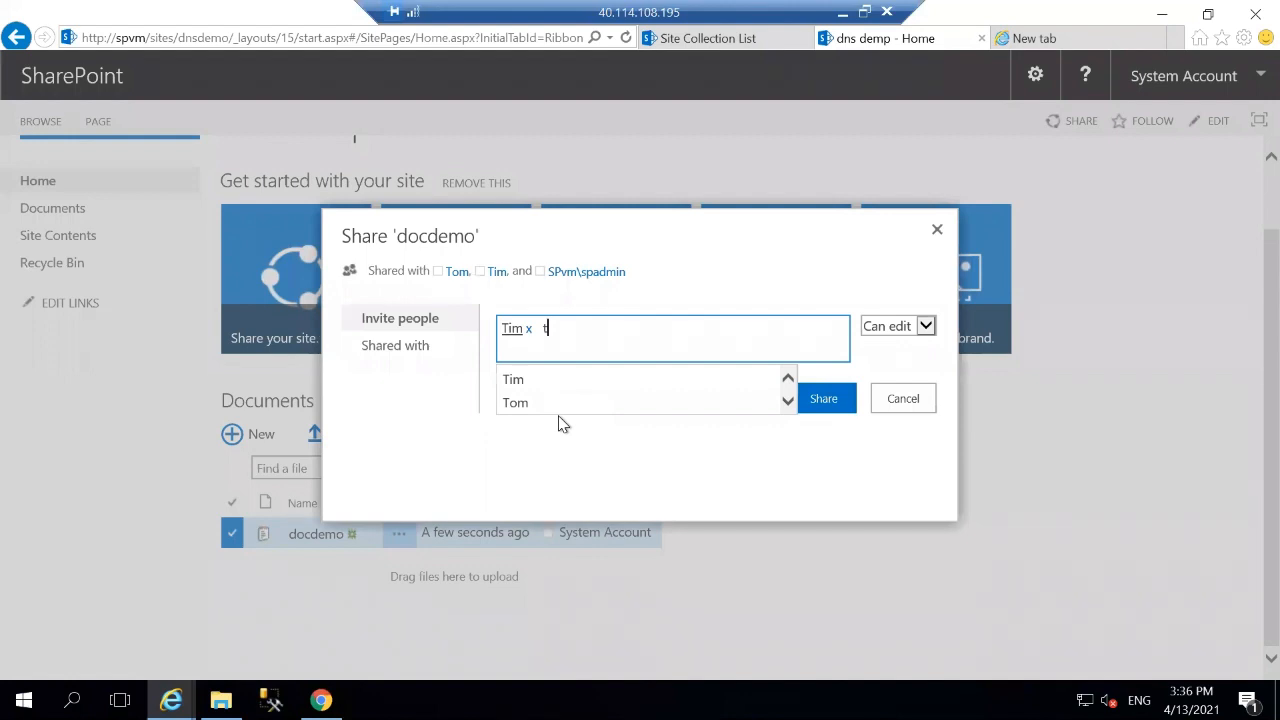
left_click(538, 408)
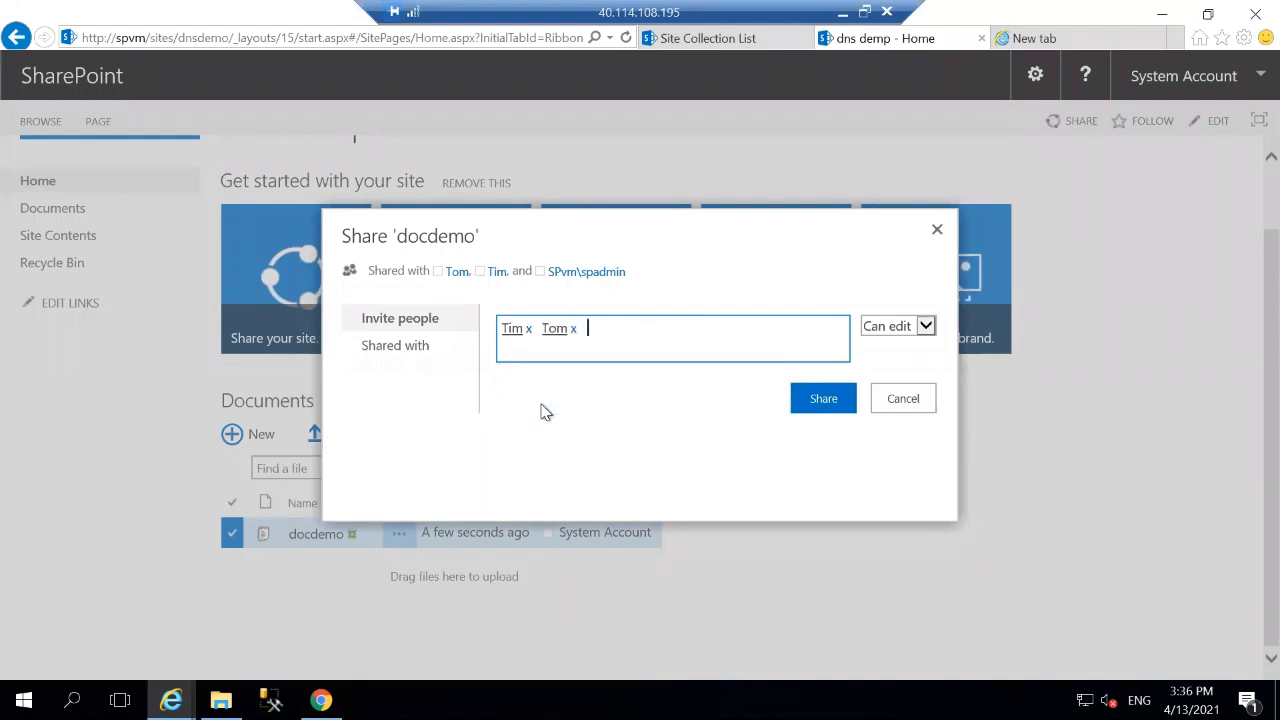
left_click(832, 401)
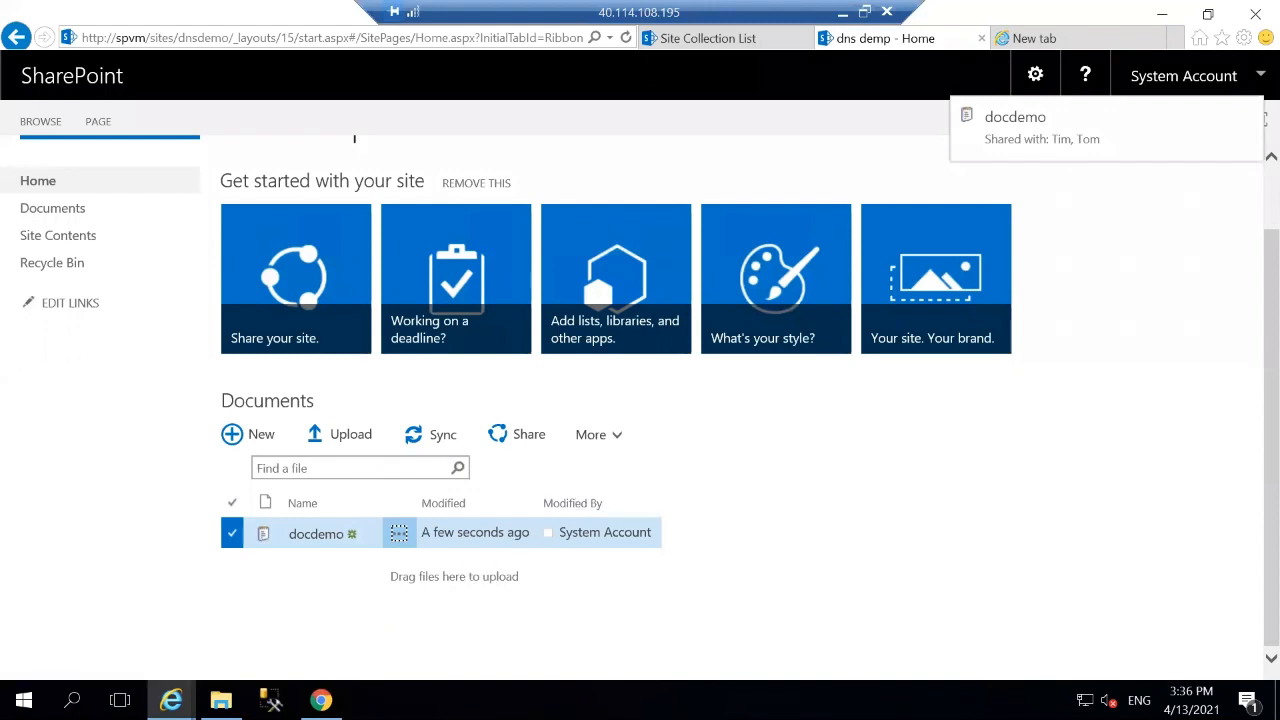
Switch to Chrome and reload the dns demp home page to check whether the member can see docdemo.
left_click(321, 700)
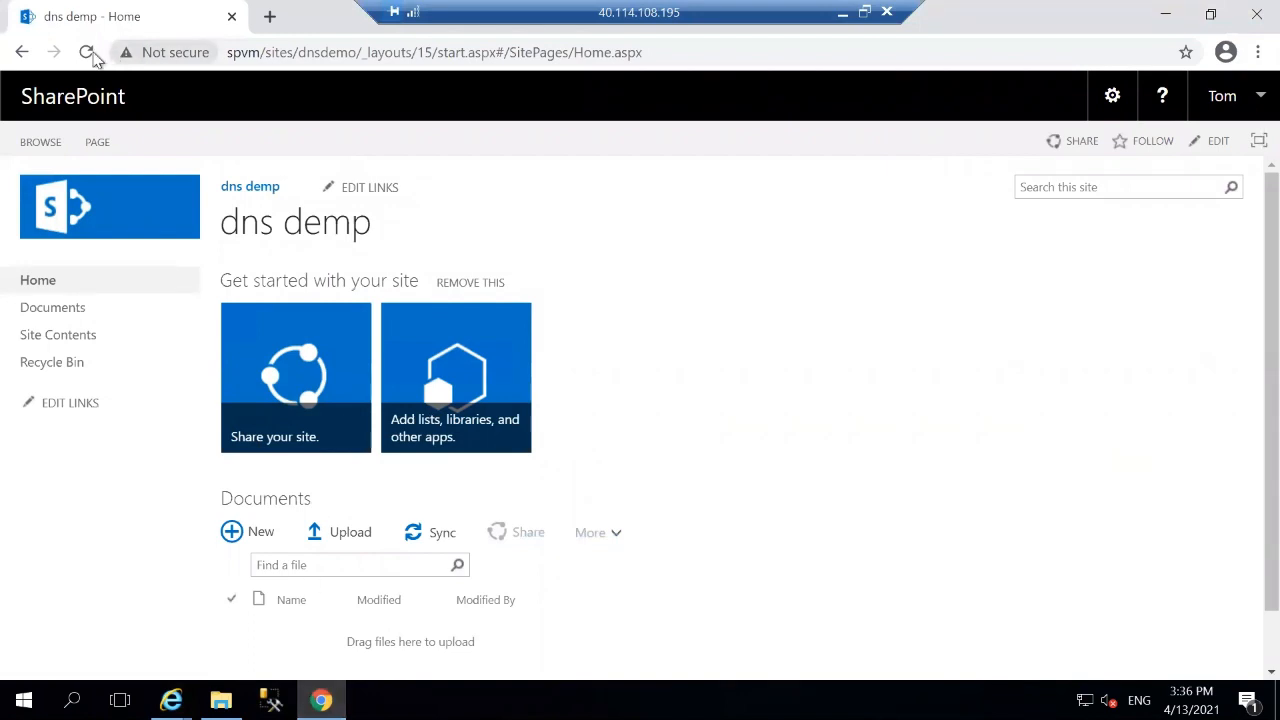
left_click(88, 53)
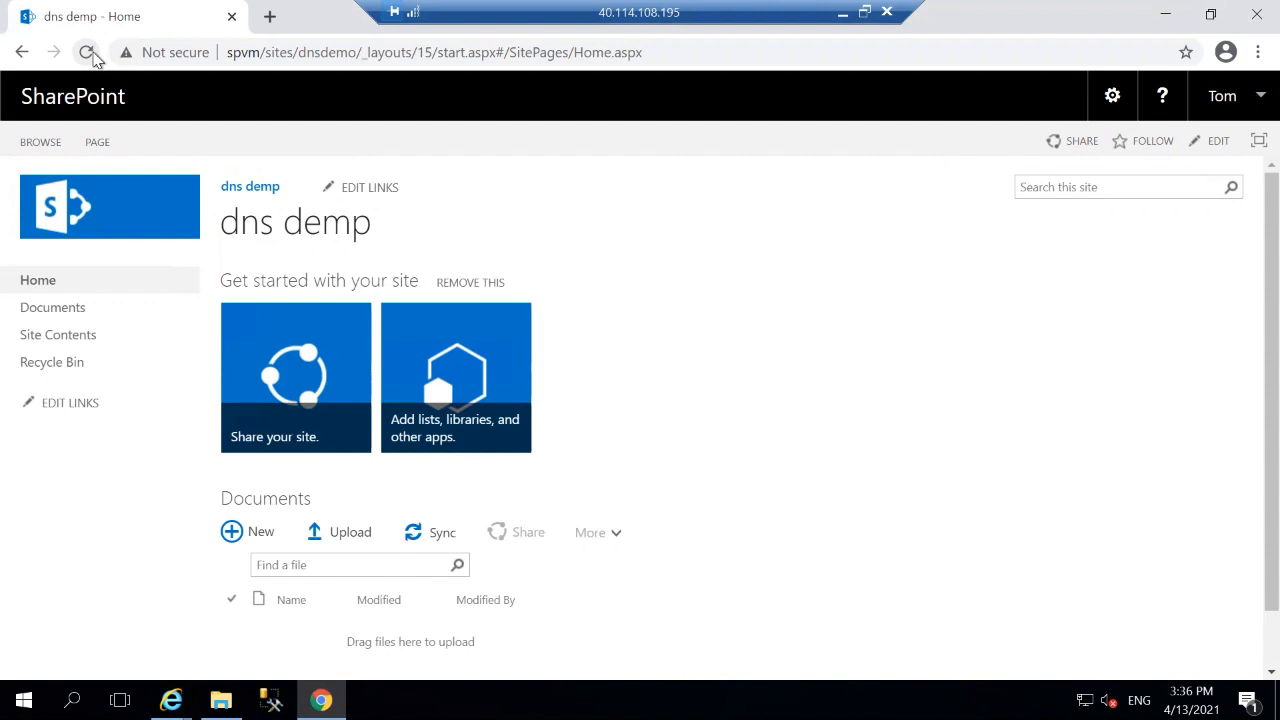
left_click(88, 53)
mouse_move(171, 700)
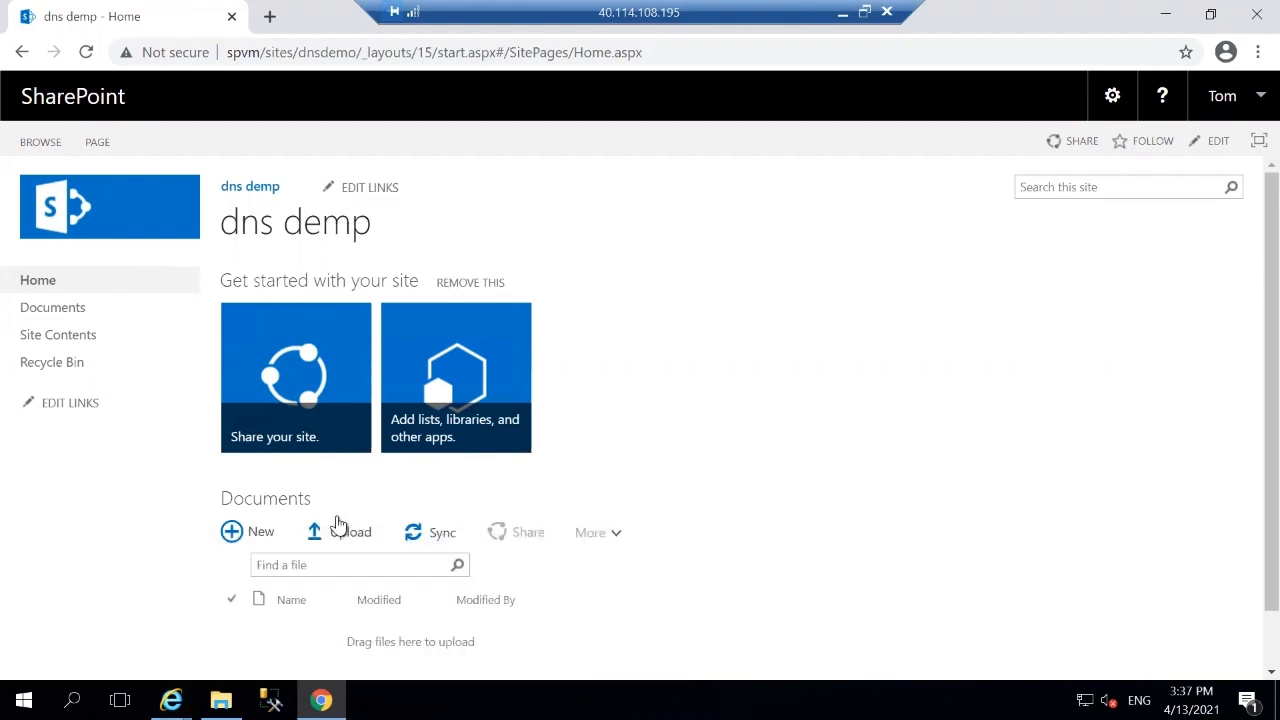
Start uploading a file to the Documents library as the site member and browse to the C:\data folder.
left_click(338, 536)
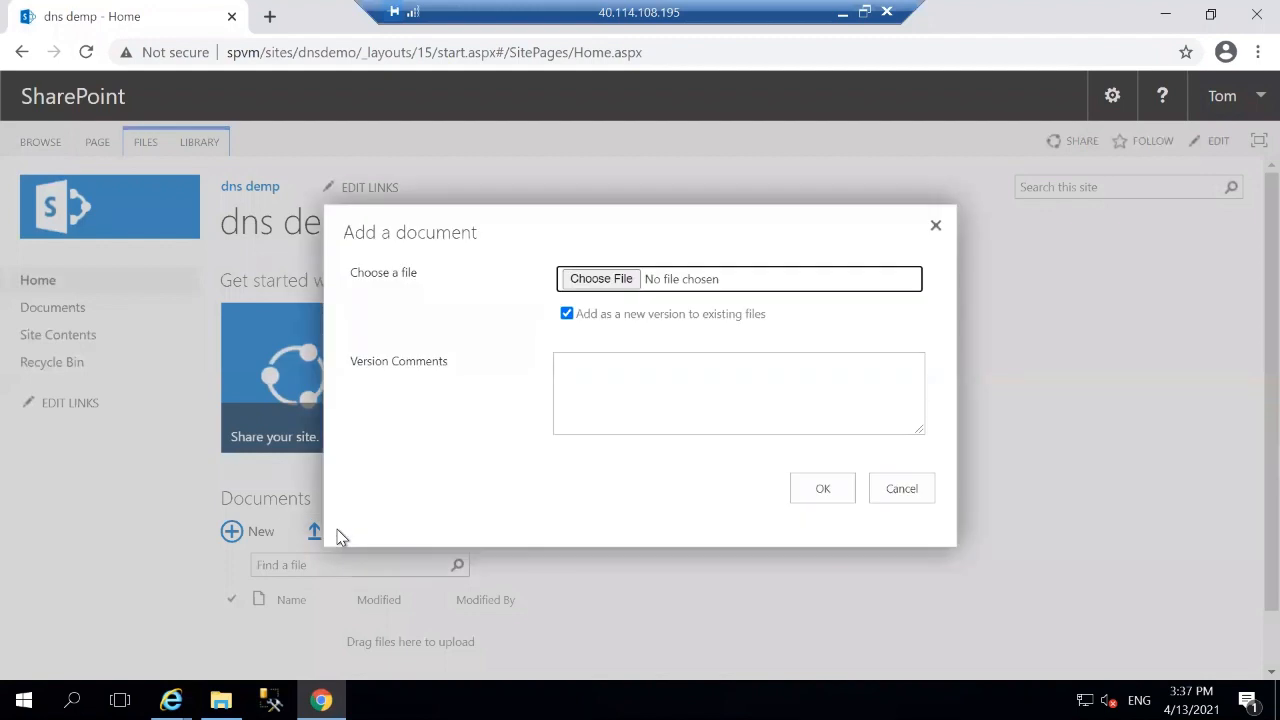
left_click(612, 280)
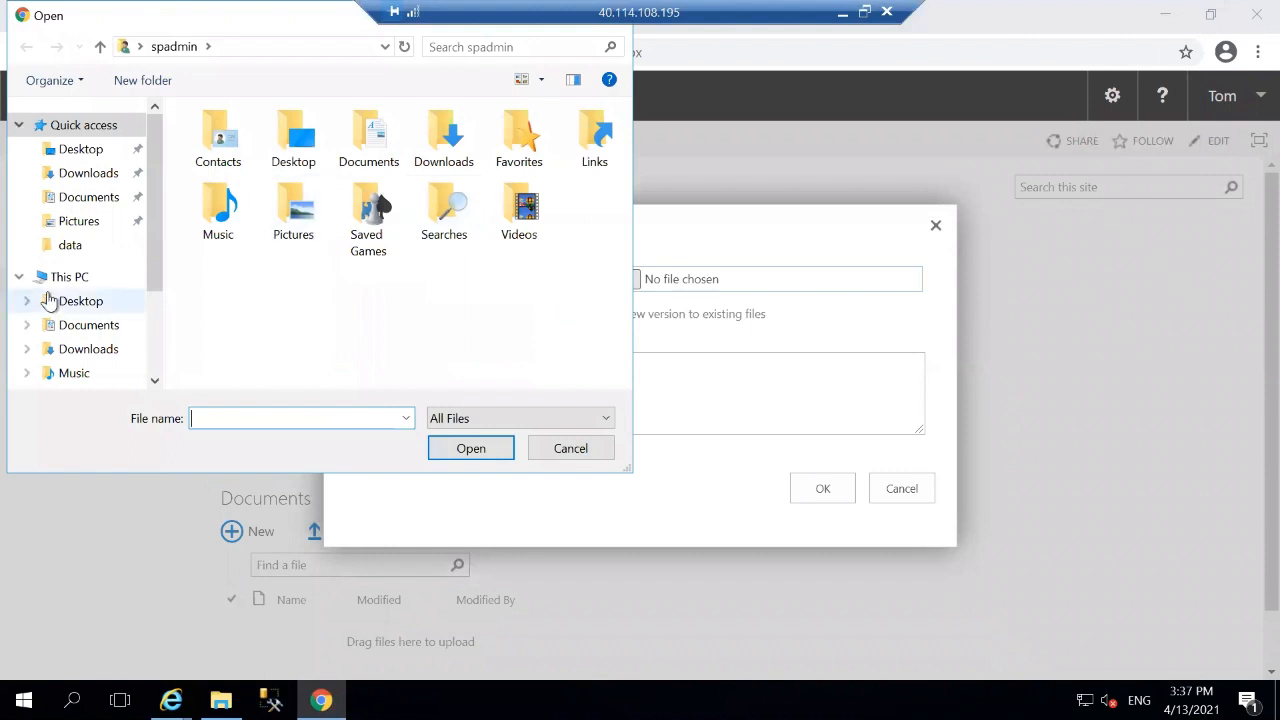
scroll(48, 300, "down", 2)
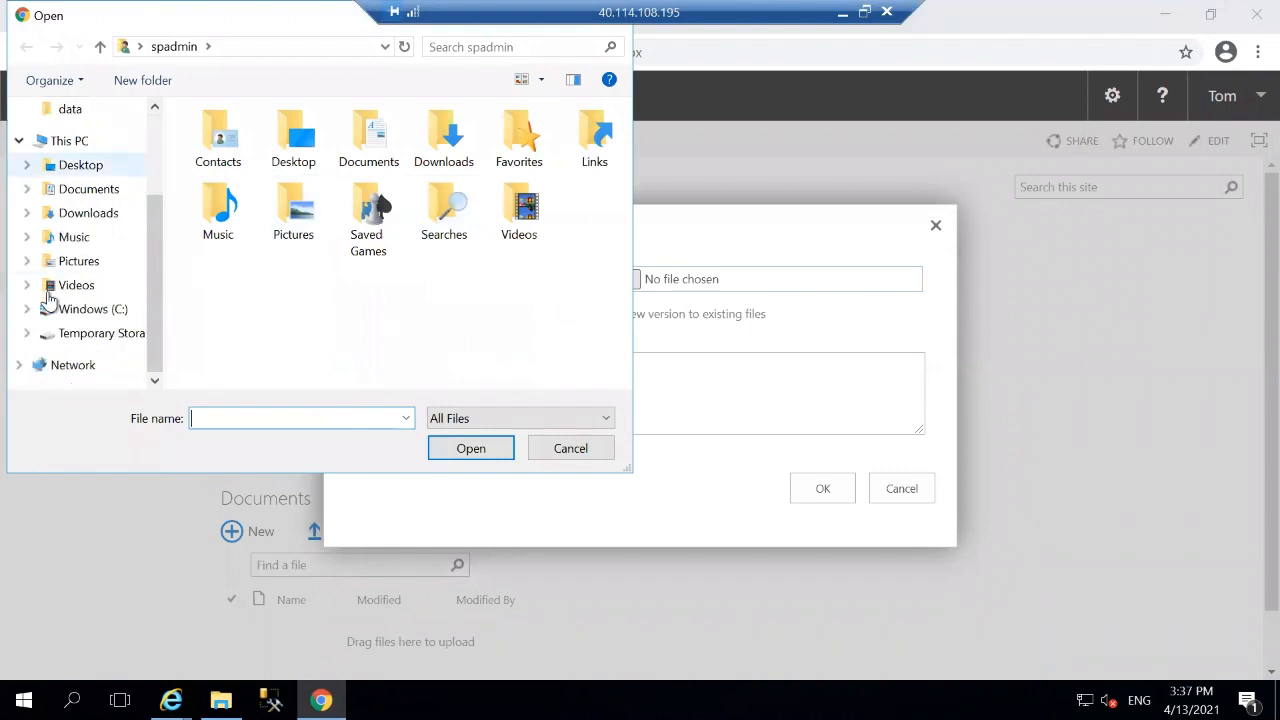
left_click(55, 312)
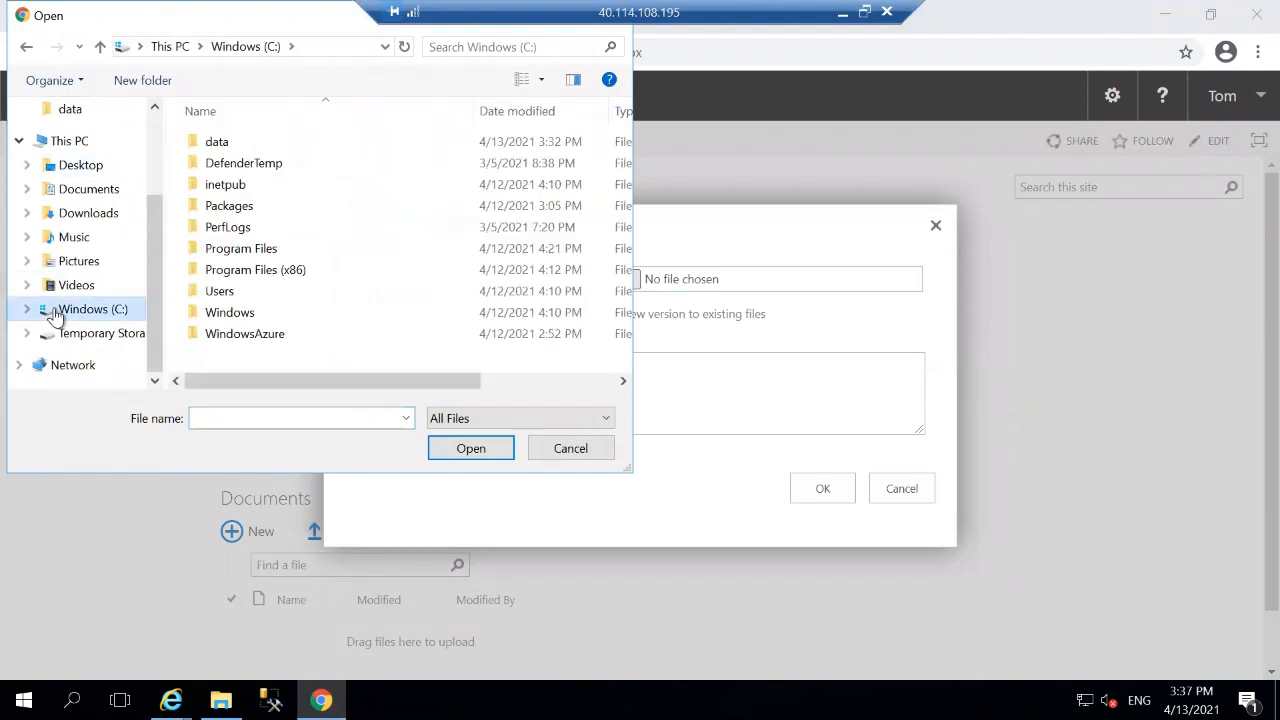
left_click(240, 147)
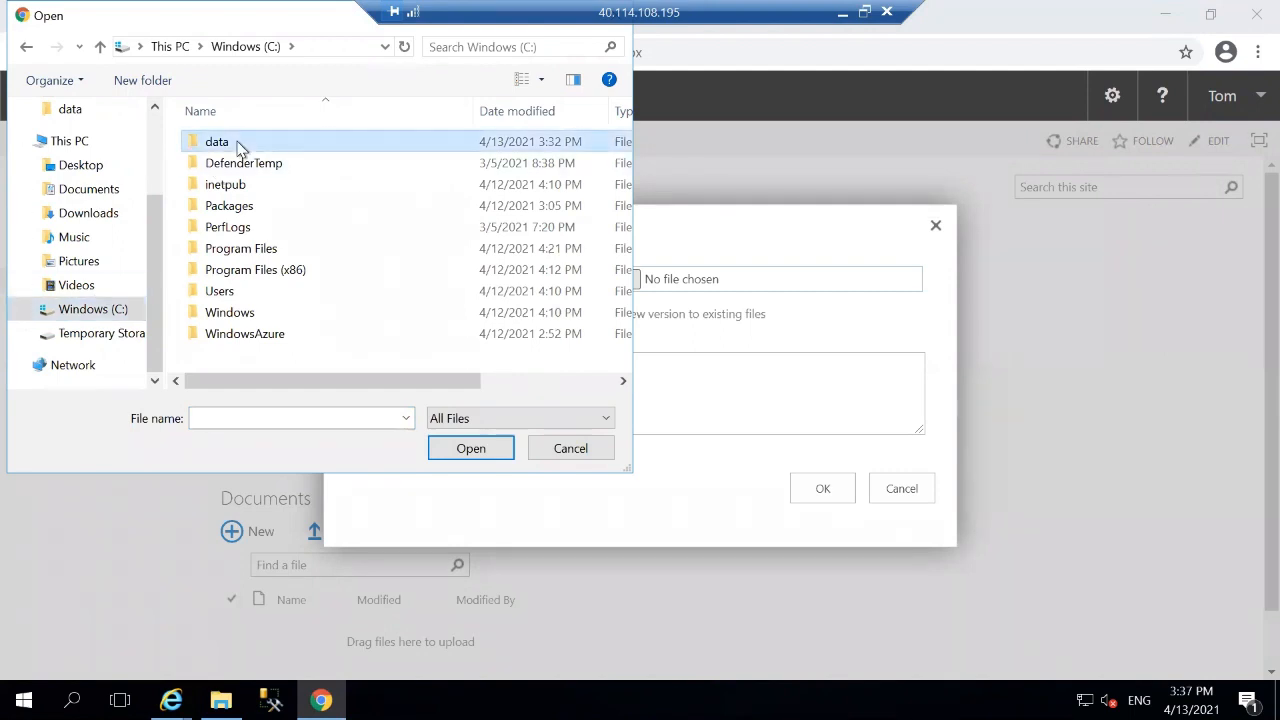
left_click(238, 142)
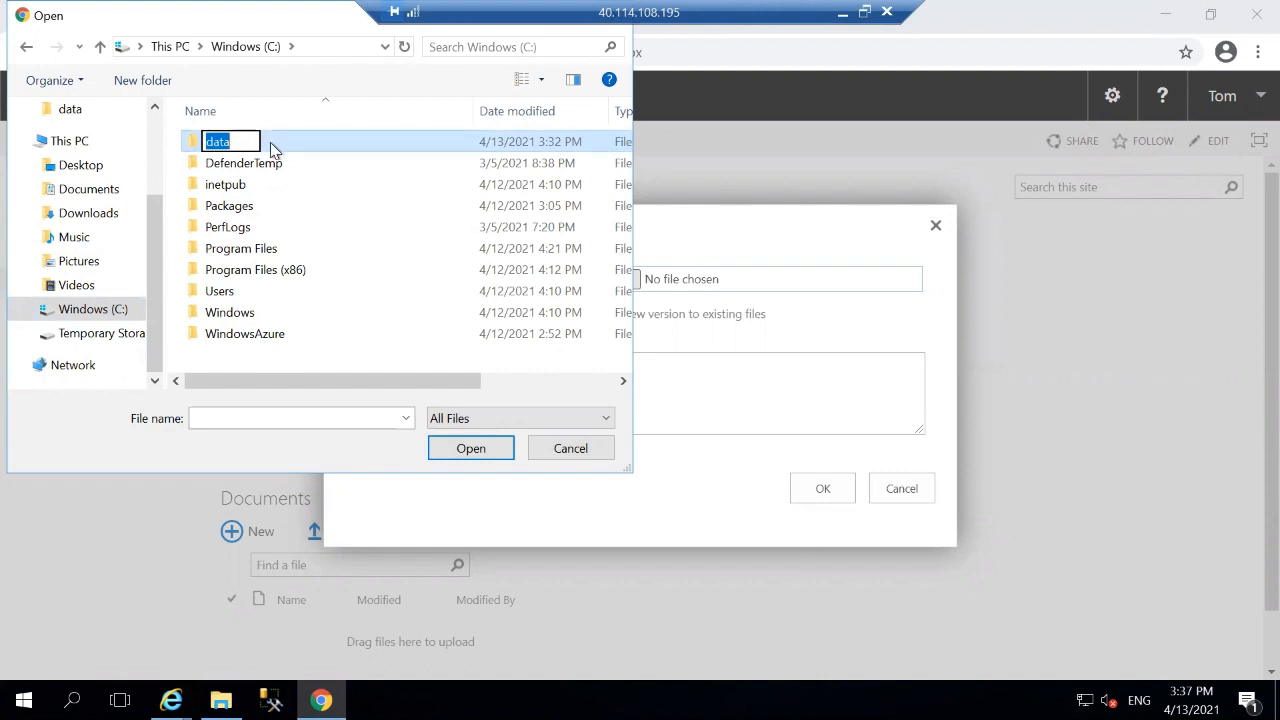
left_click(272, 142)
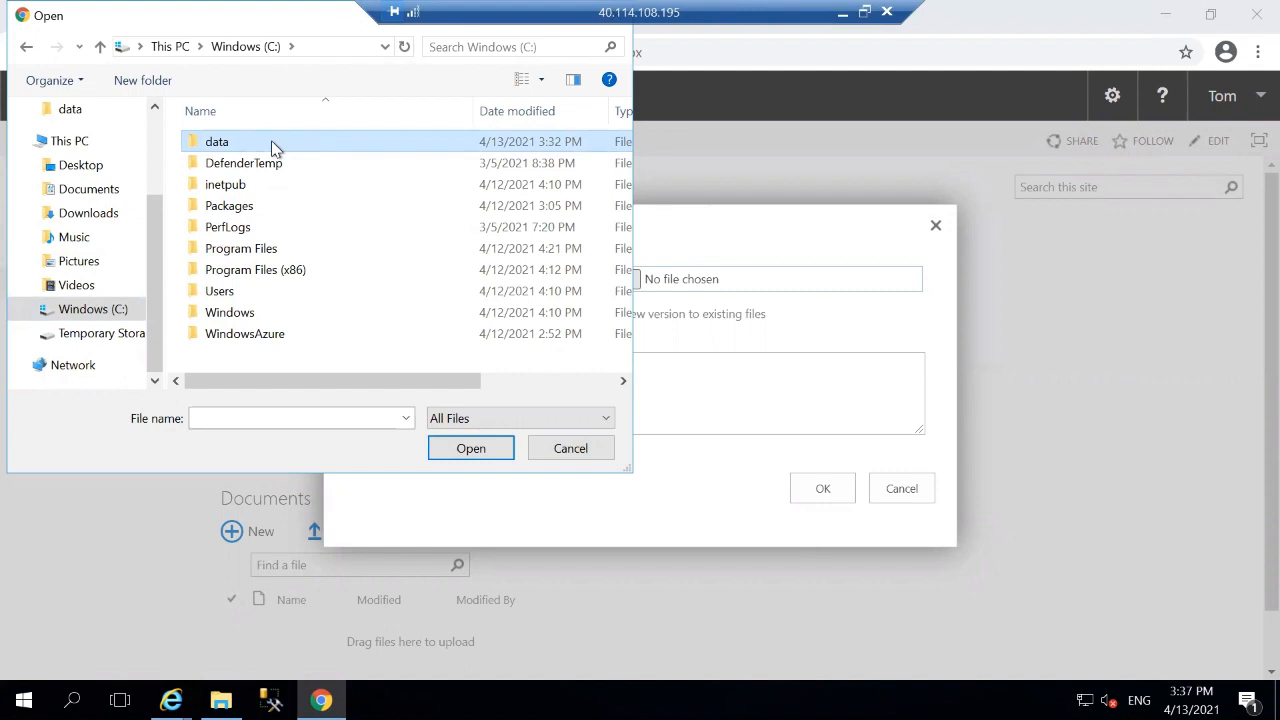
key("F2")
left_click(272, 142)
right_click(271, 145)
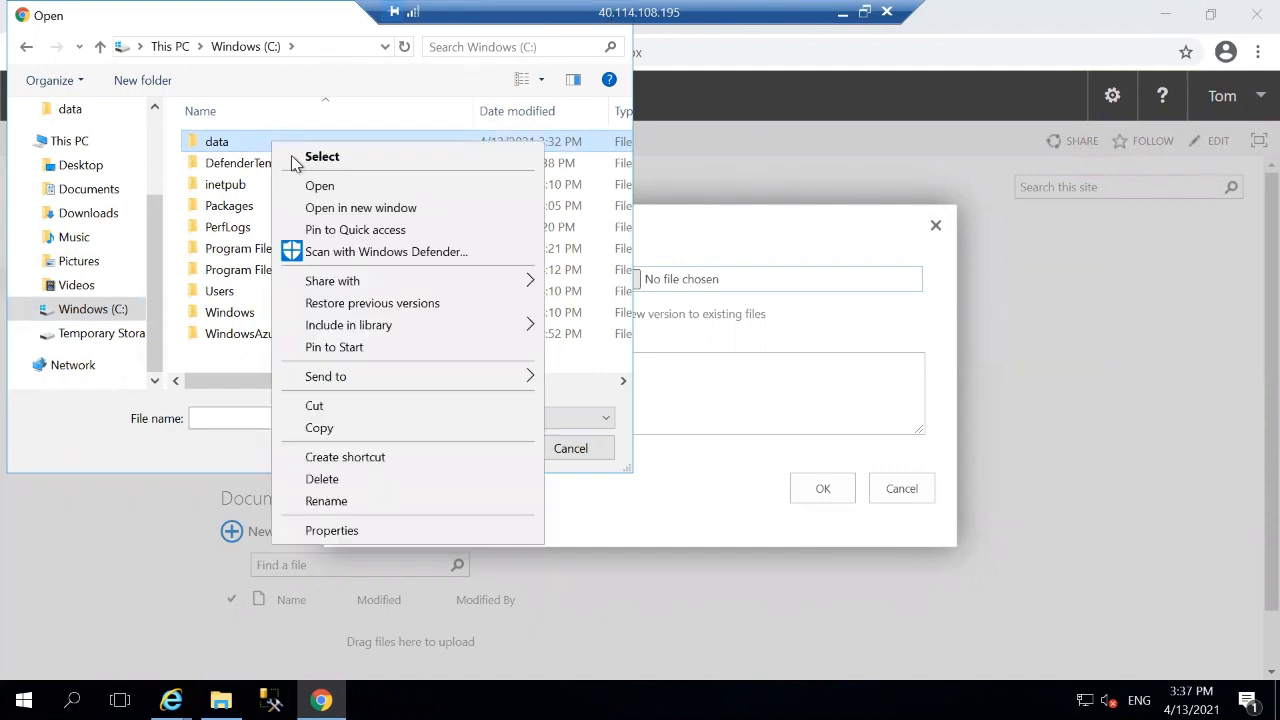
left_click(298, 158)
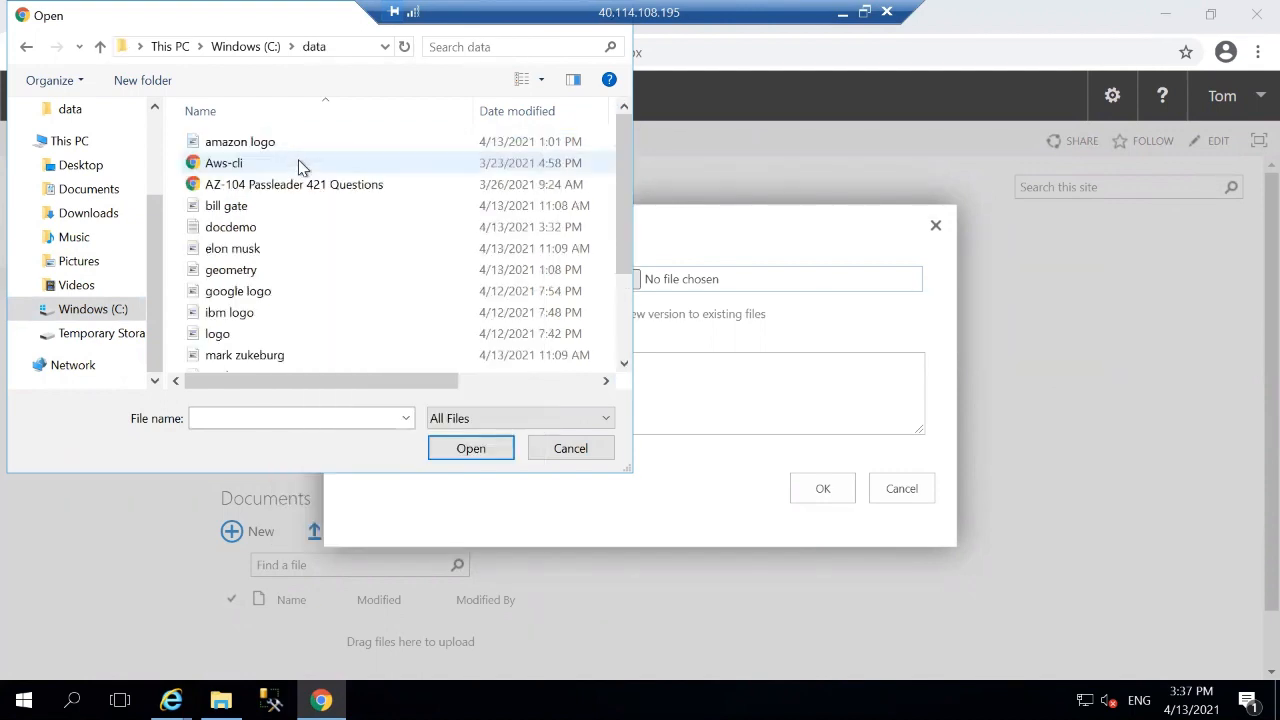
Rename the docdemo file in the C:\data folder as docdemos.
left_click(298, 228)
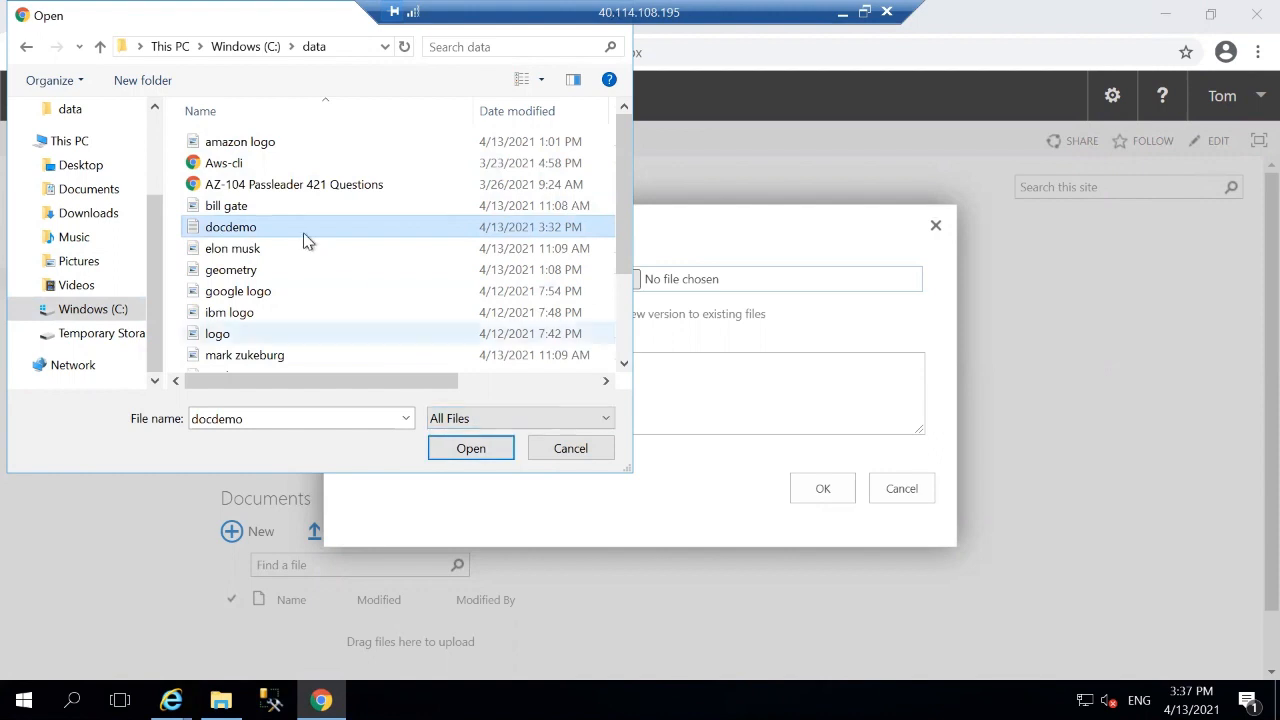
right_click(301, 236)
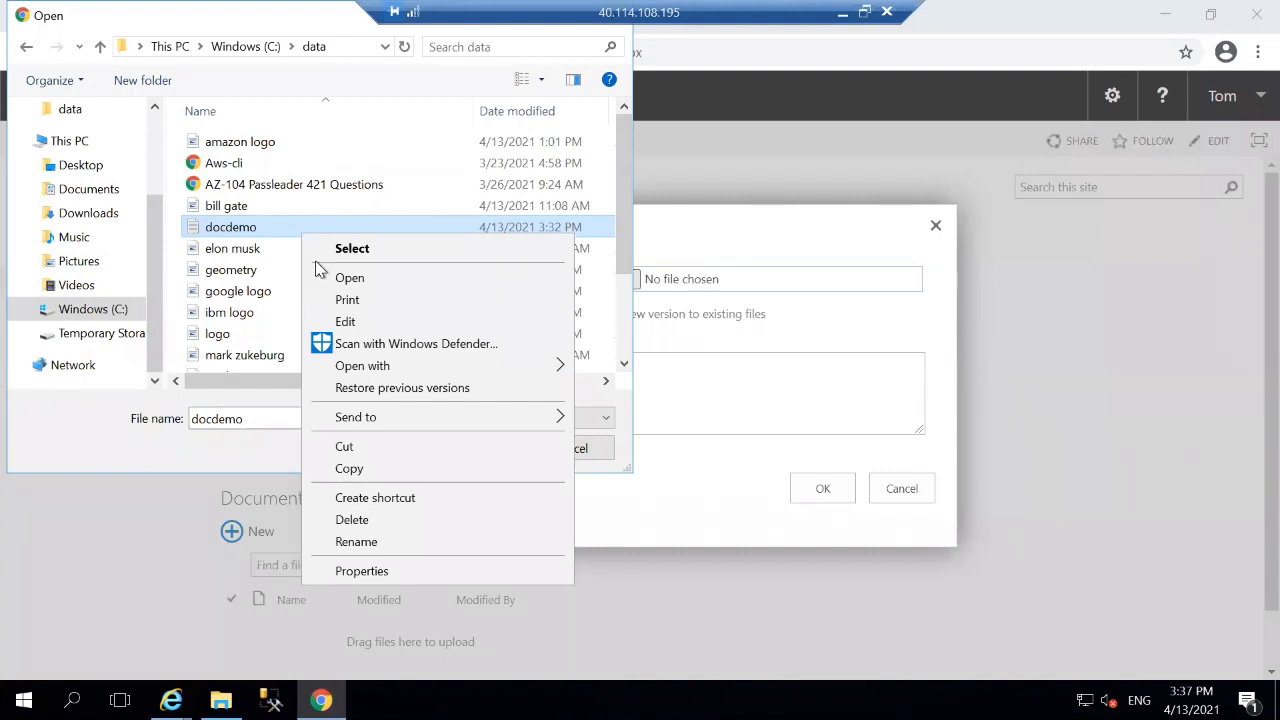
left_click(390, 538)
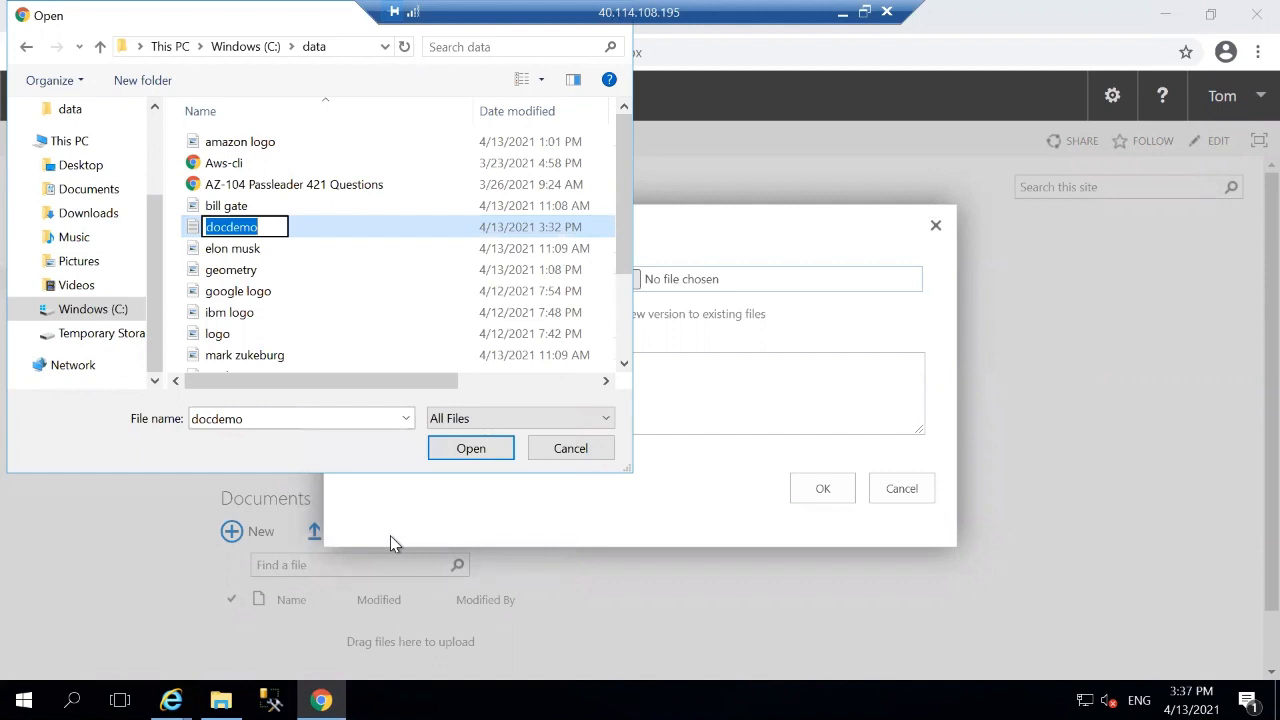
key("End")
type("s")
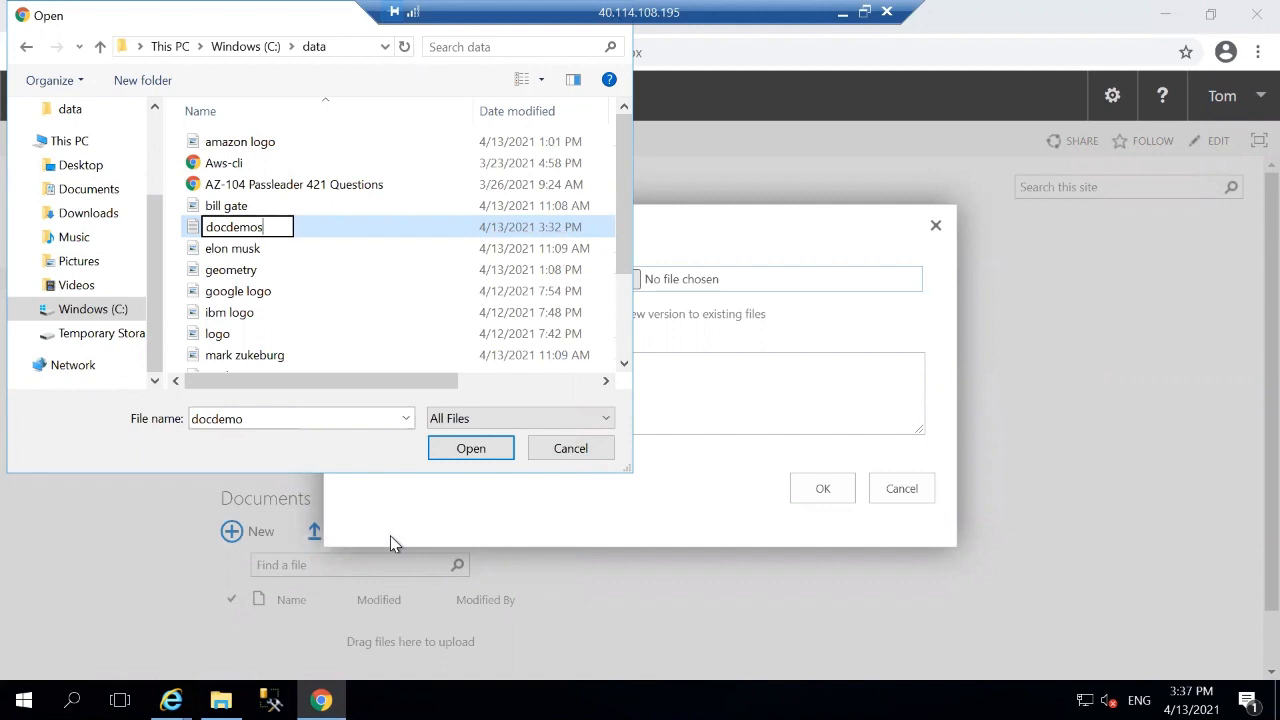
left_click(474, 451)
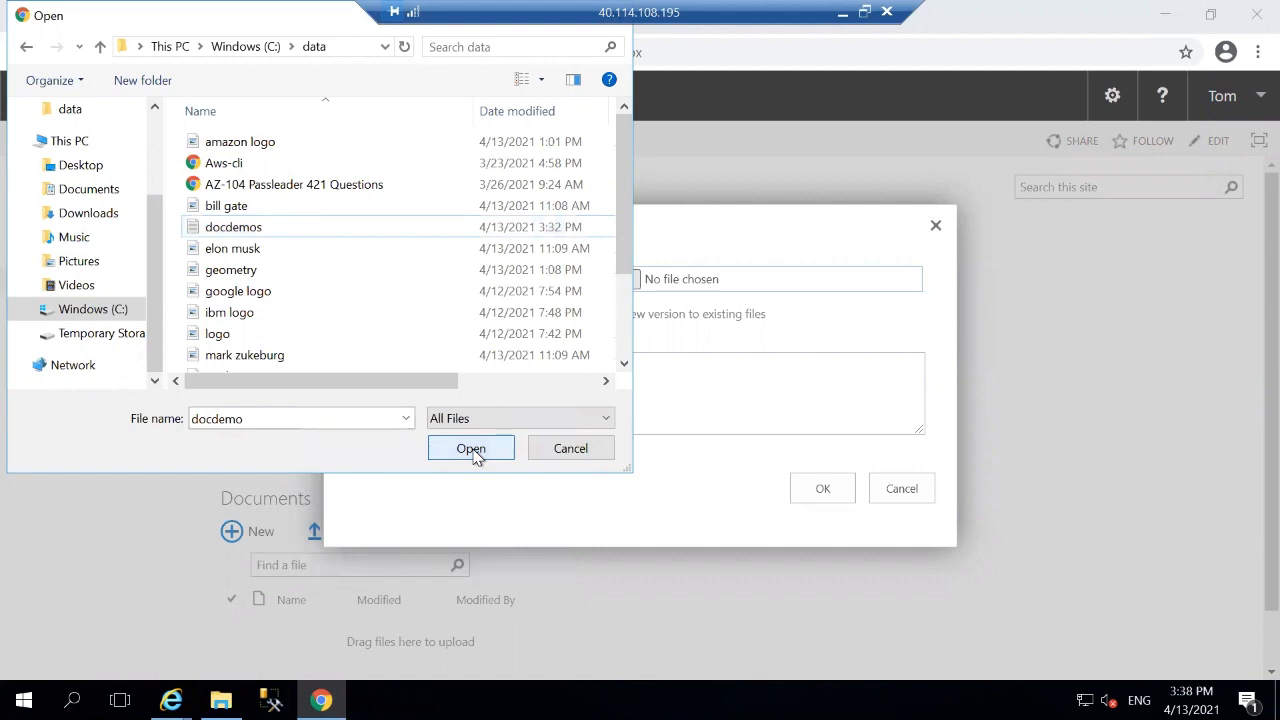
Upload docdemos.txt to the Documents library as a new version with the version comment "c".
left_click(282, 234)
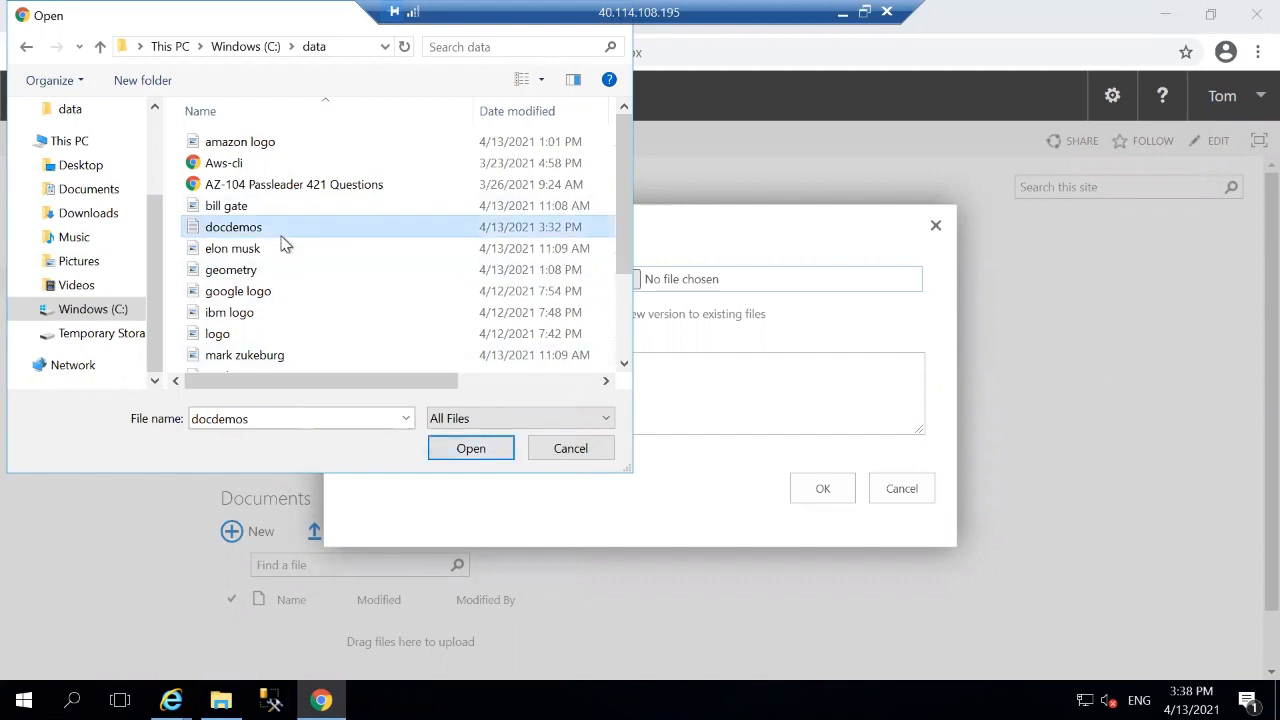
left_click(468, 448)
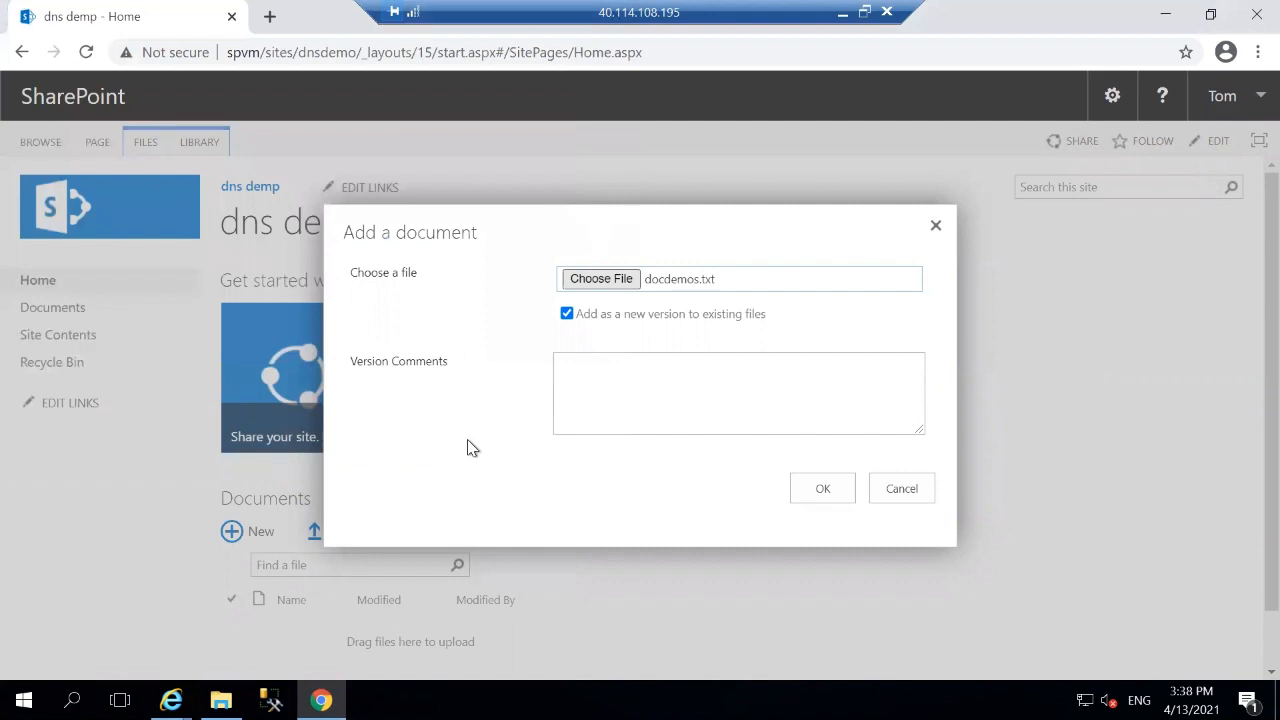
left_click(593, 396)
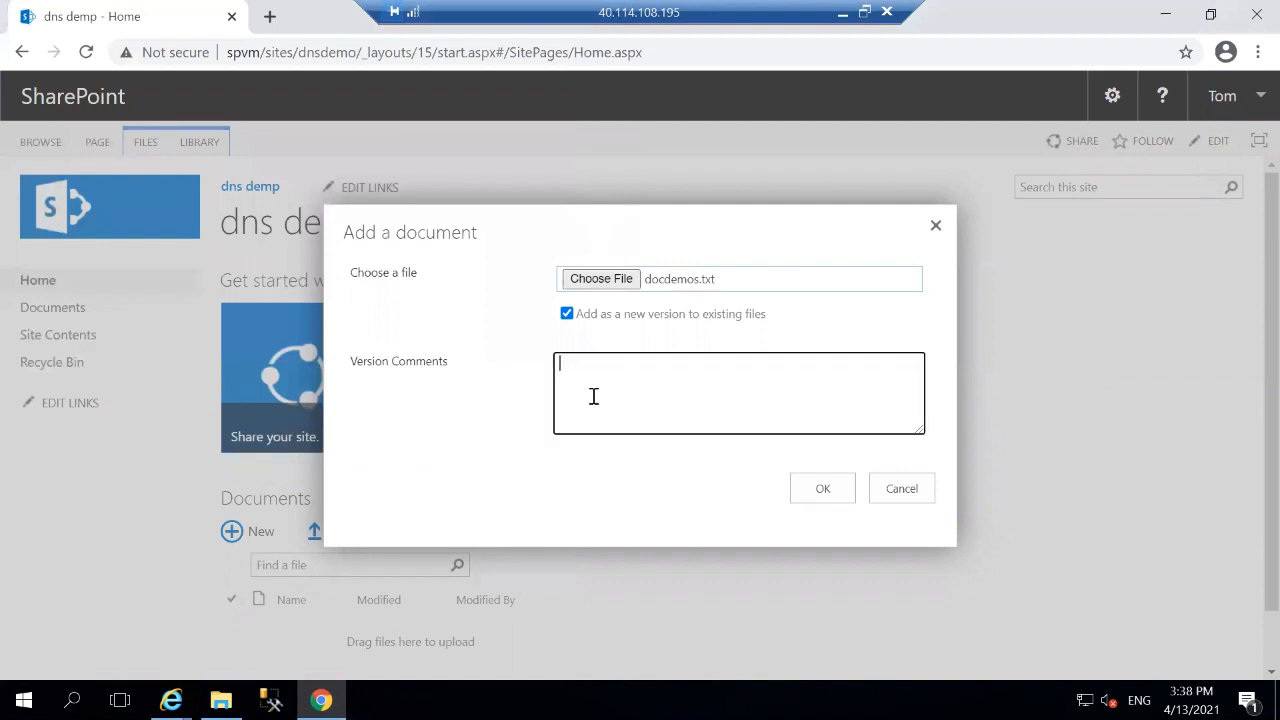
type("c")
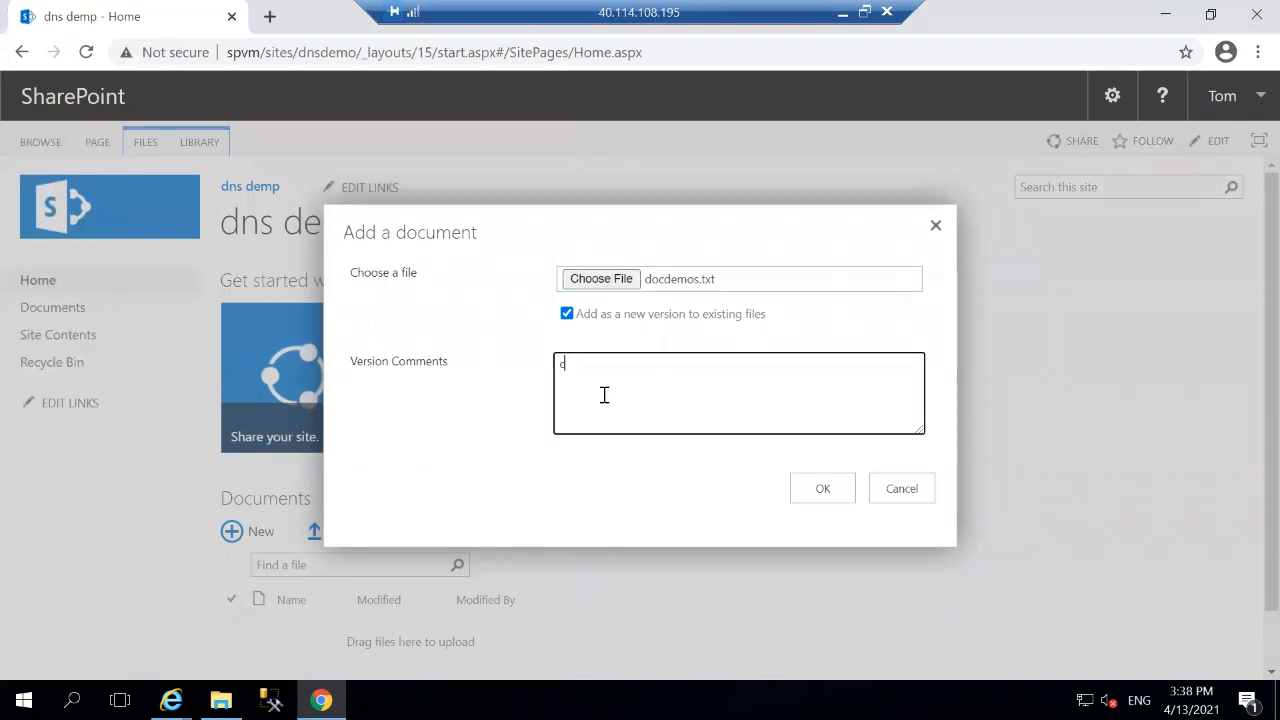
left_click(810, 488)
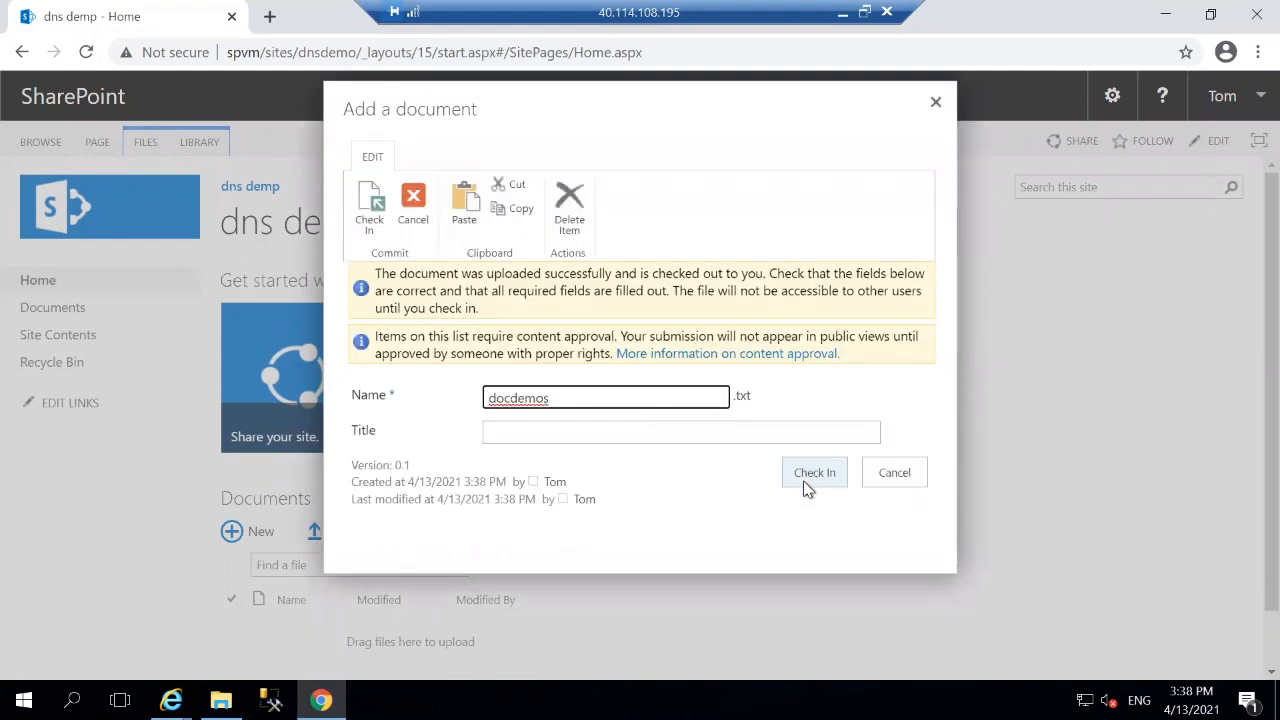
Give the uploaded docdemos file the title "Doc Demo" and check it in.
left_click(649, 435)
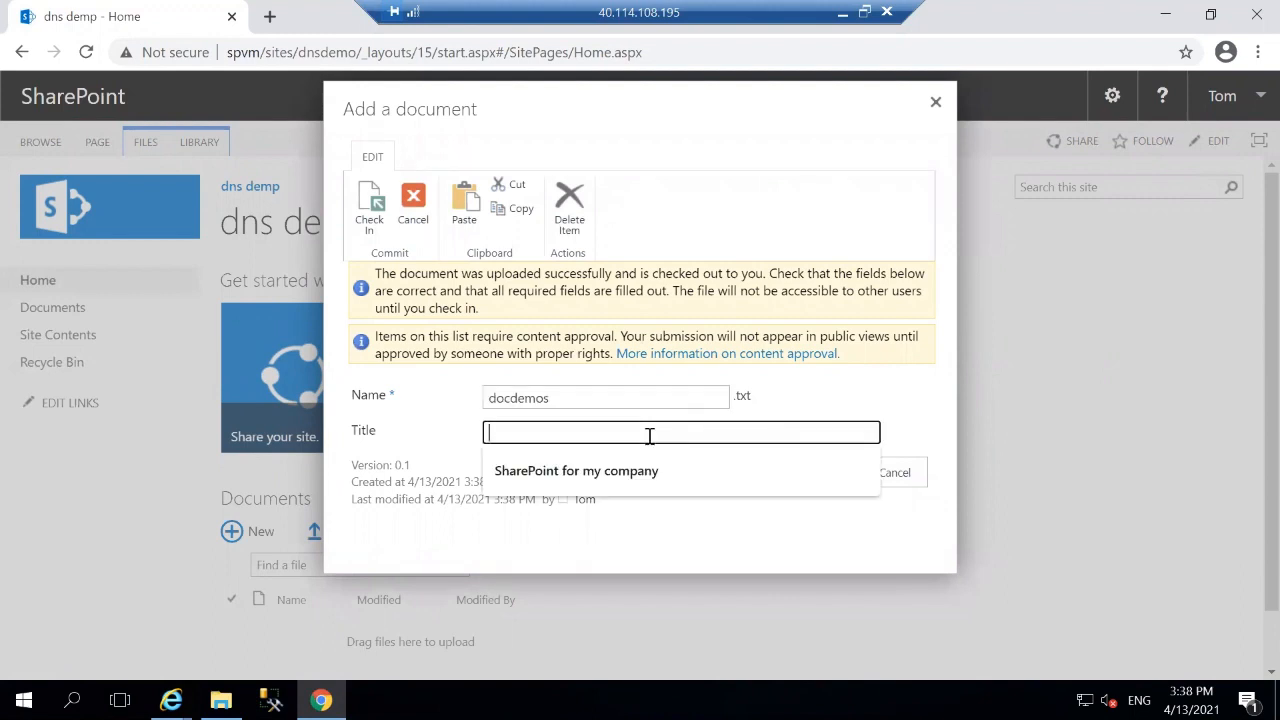
type("Ddo")
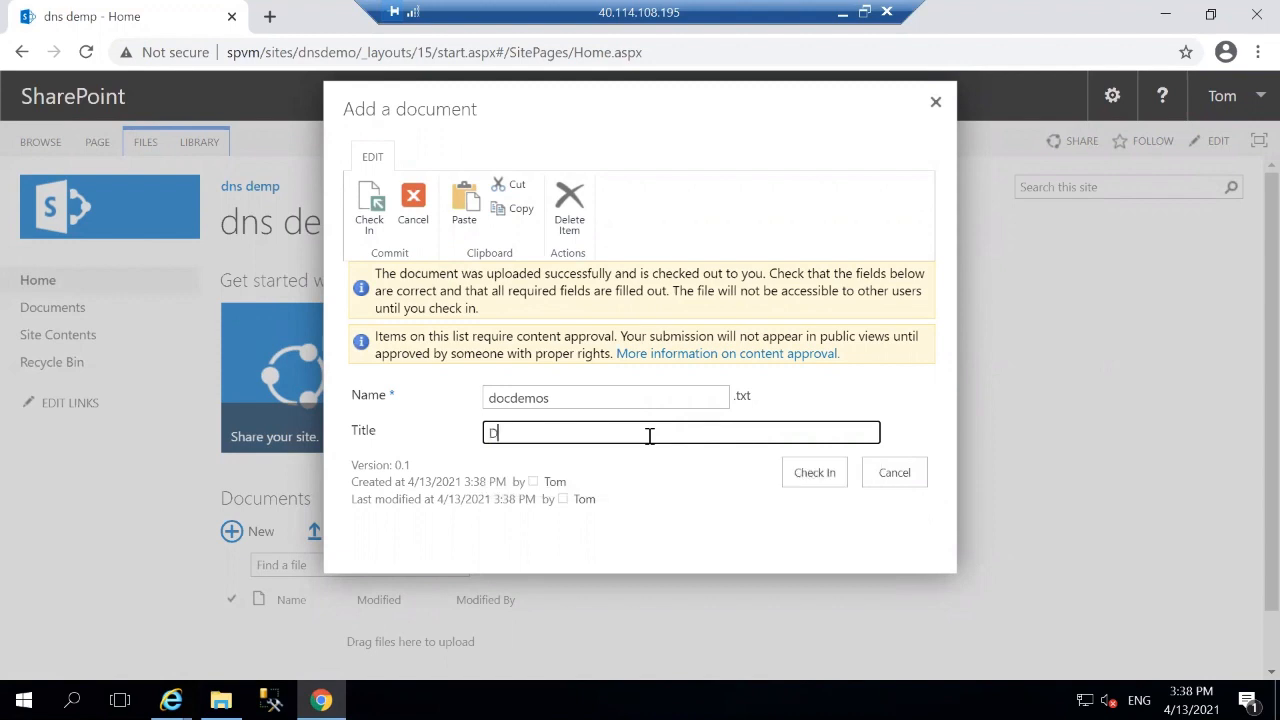
type("c")
key("BackSpace")
key("BackSpace")
key("BackSpace")
key("BackSpace")
type("oc Ddem")
key("BackSpace")
key("BackSpace")
key("BackSpace")
type("emo")
left_click(811, 472)
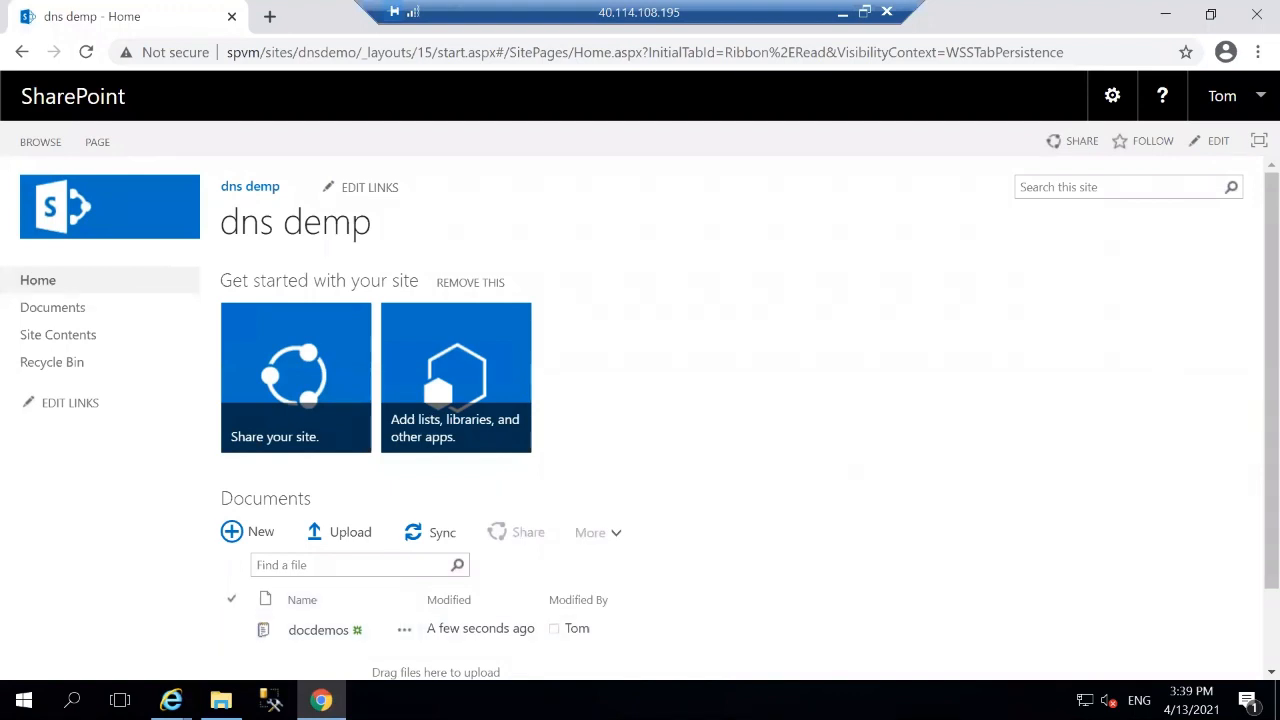
Switch to Internet Explorer and reload the dns demp home page to check whether docdemos is visible to the administrator.
left_click(171, 700)
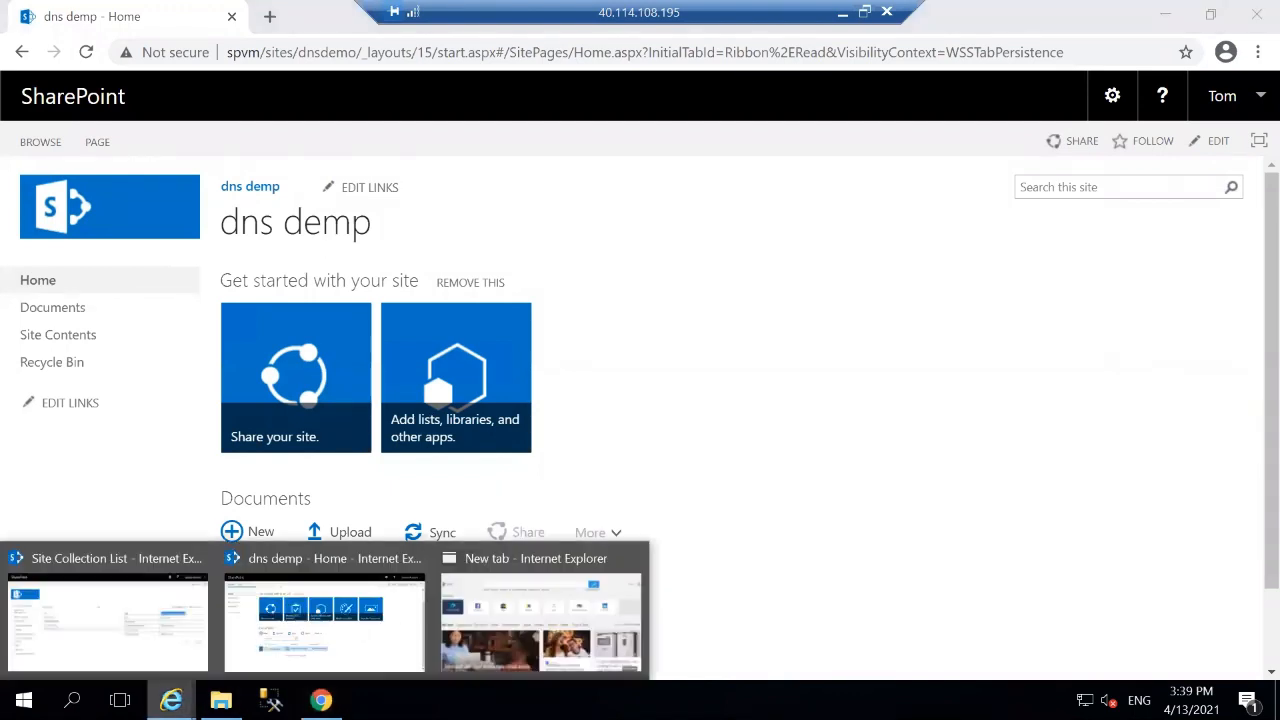
left_click(269, 638)
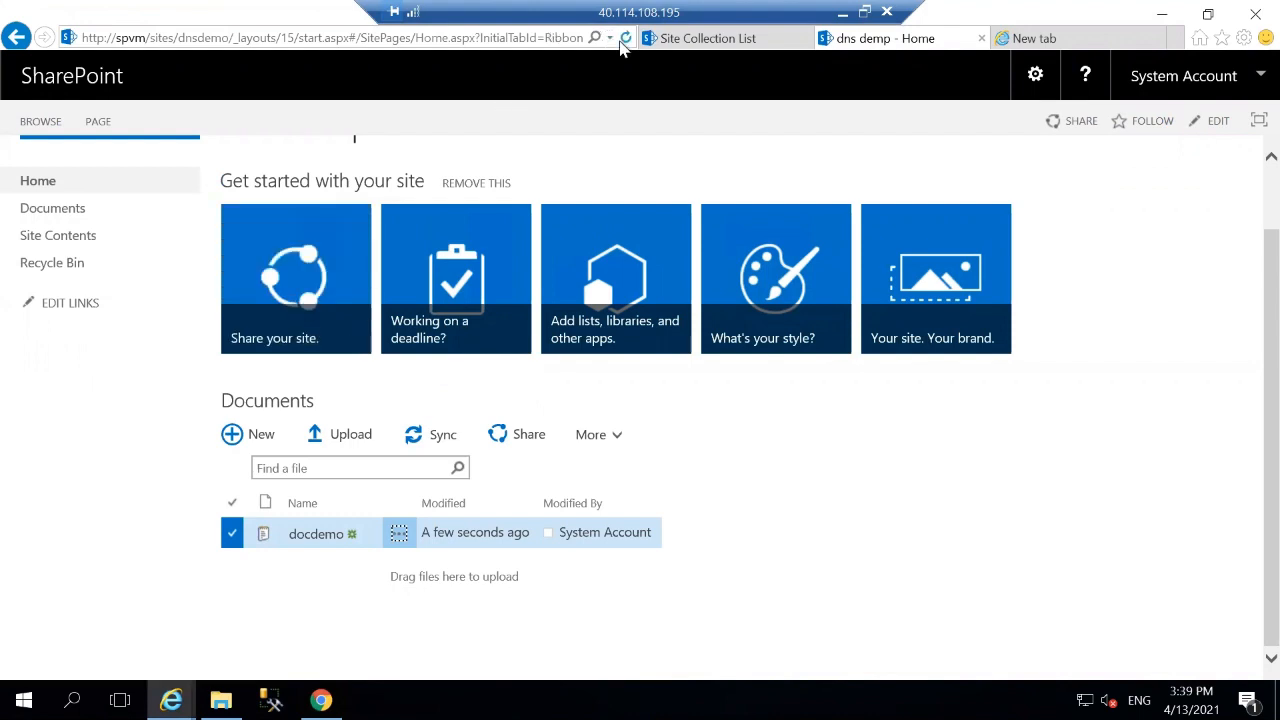
left_click(621, 46)
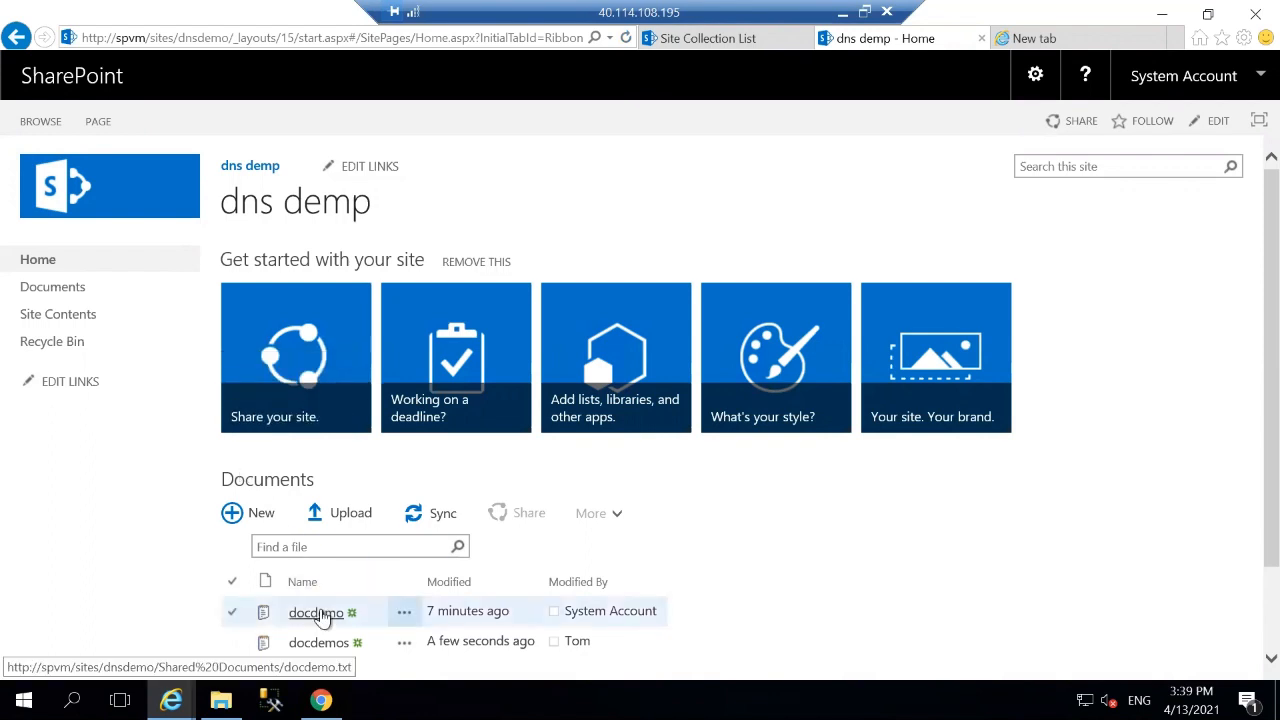
left_click(405, 613)
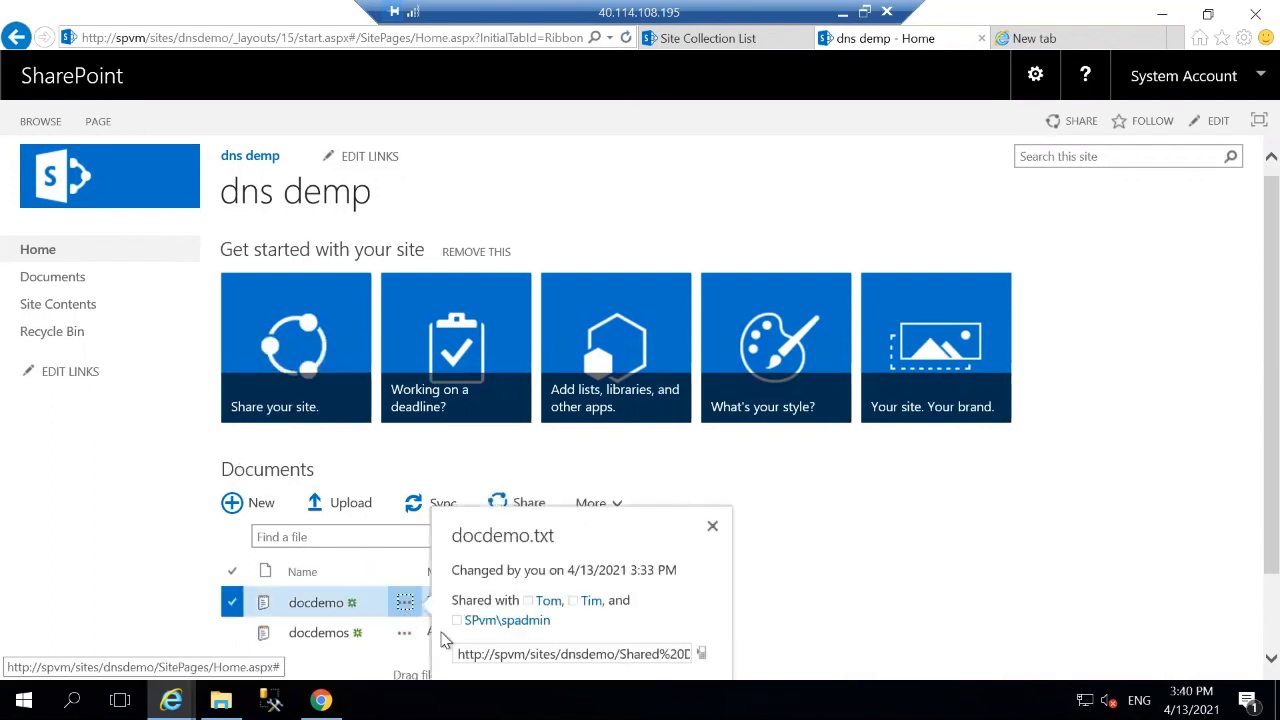
scroll(480, 635, "down", 1)
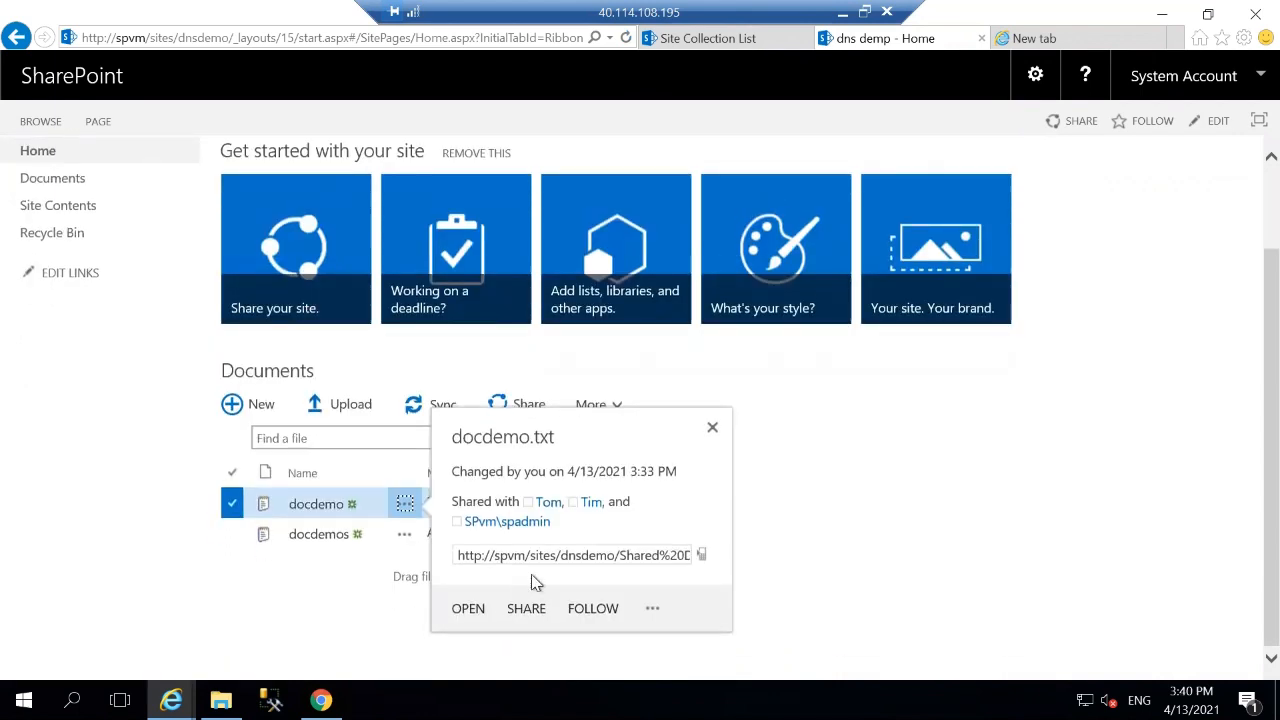
left_click(652, 610)
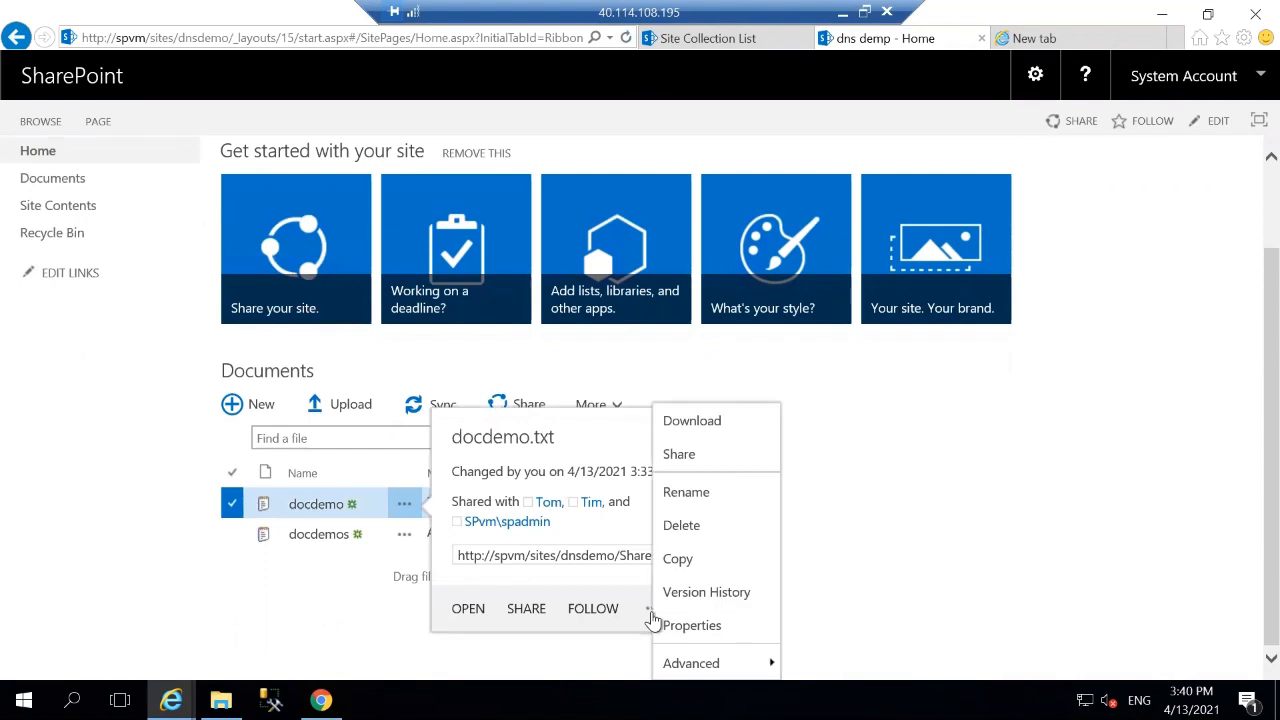
left_click_drag(618, 651, 669, 292)
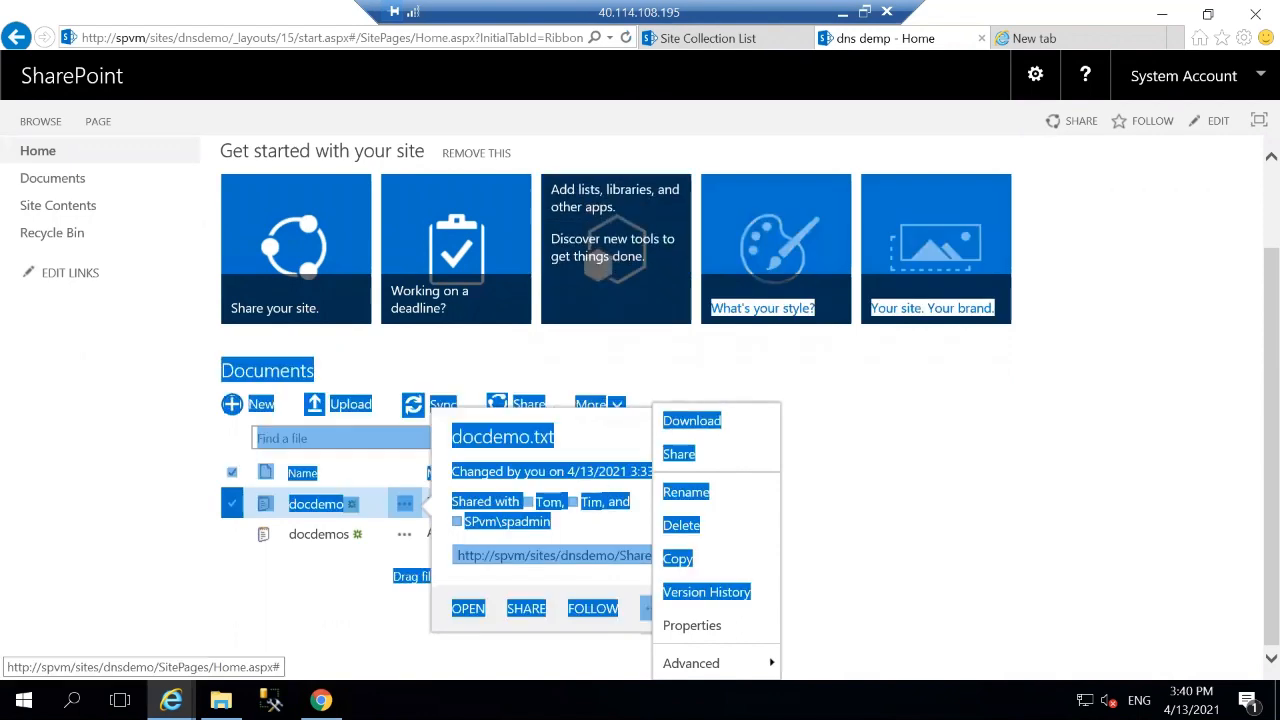
left_click(823, 540)
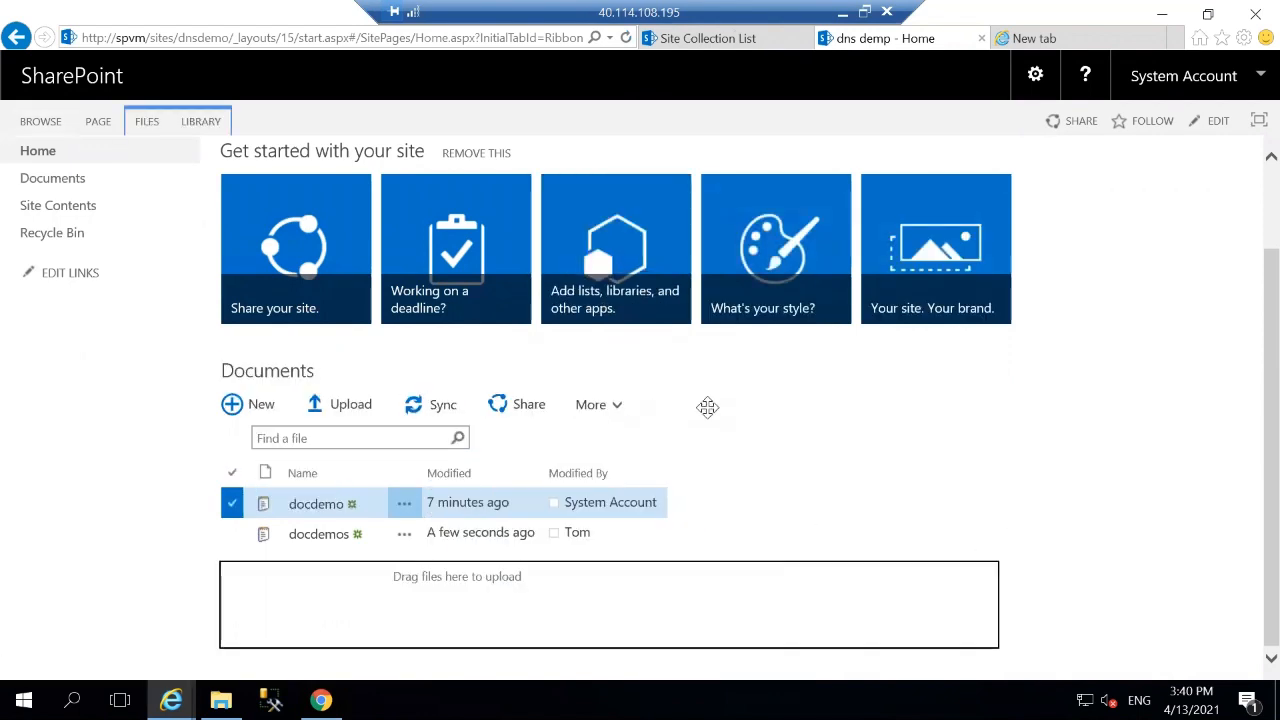
left_click_drag(708, 407, 738, 39)
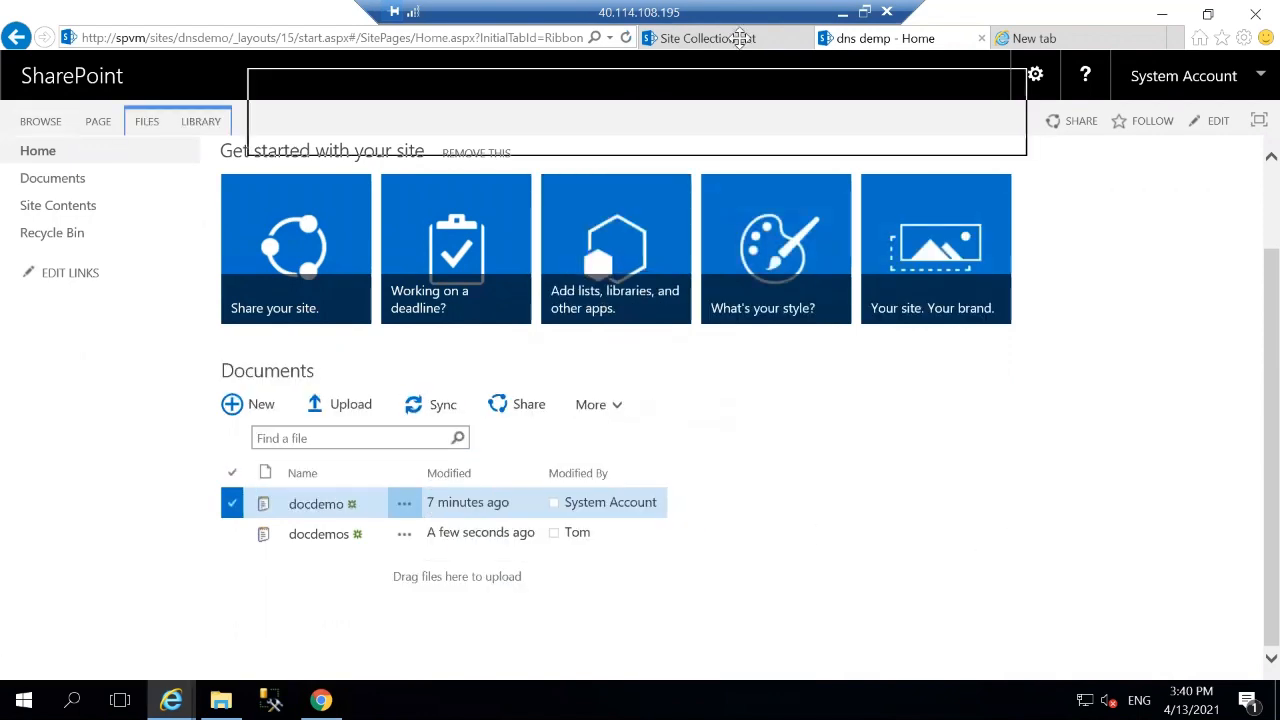
left_click(403, 505)
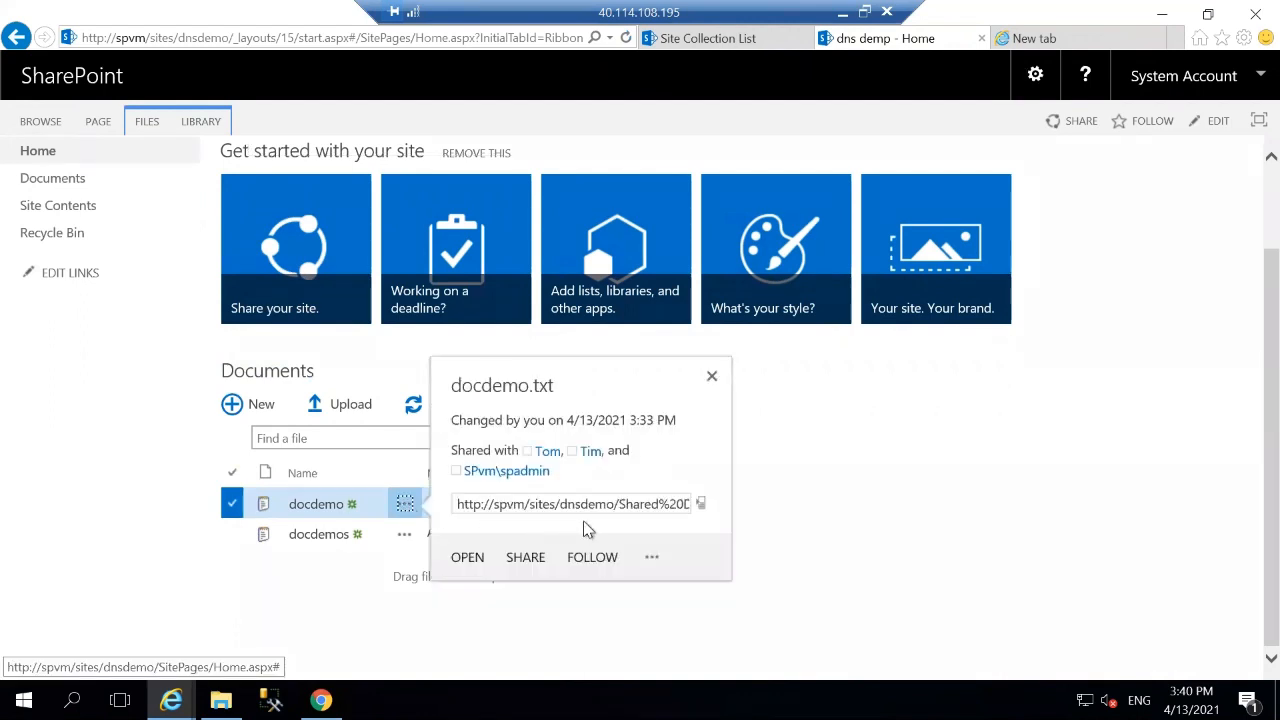
left_click(651, 559)
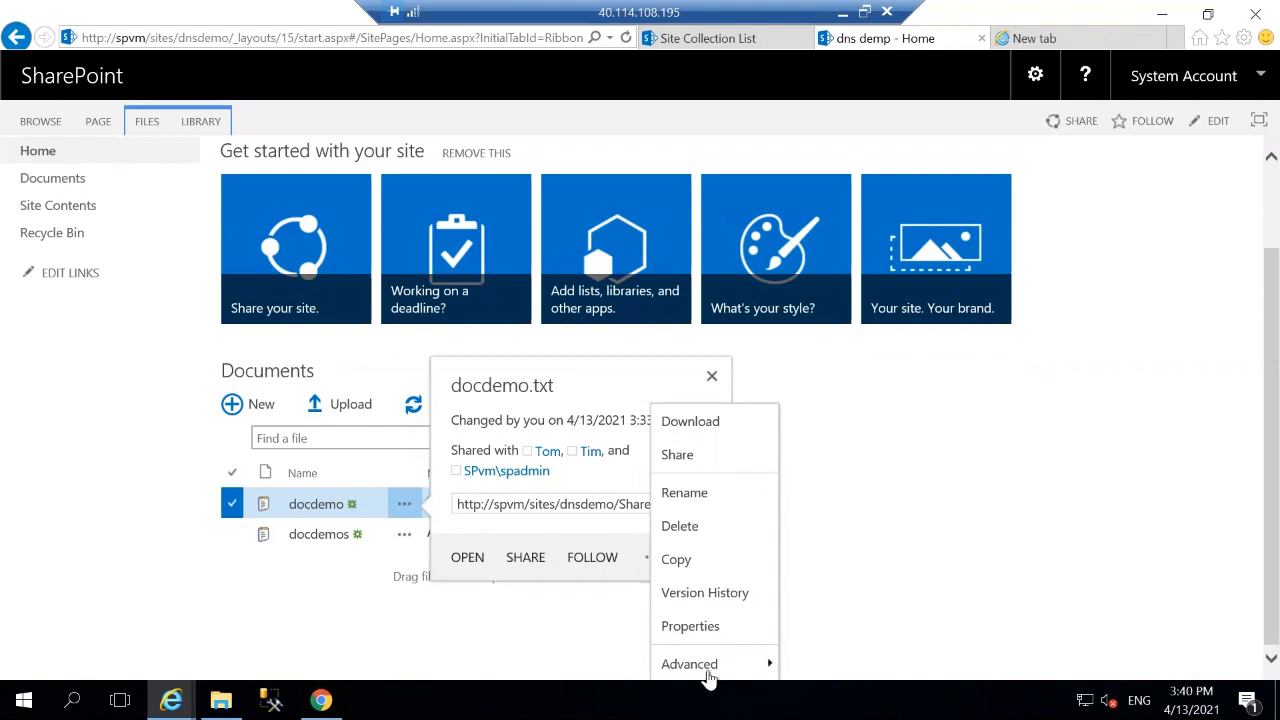
mouse_move(707, 677)
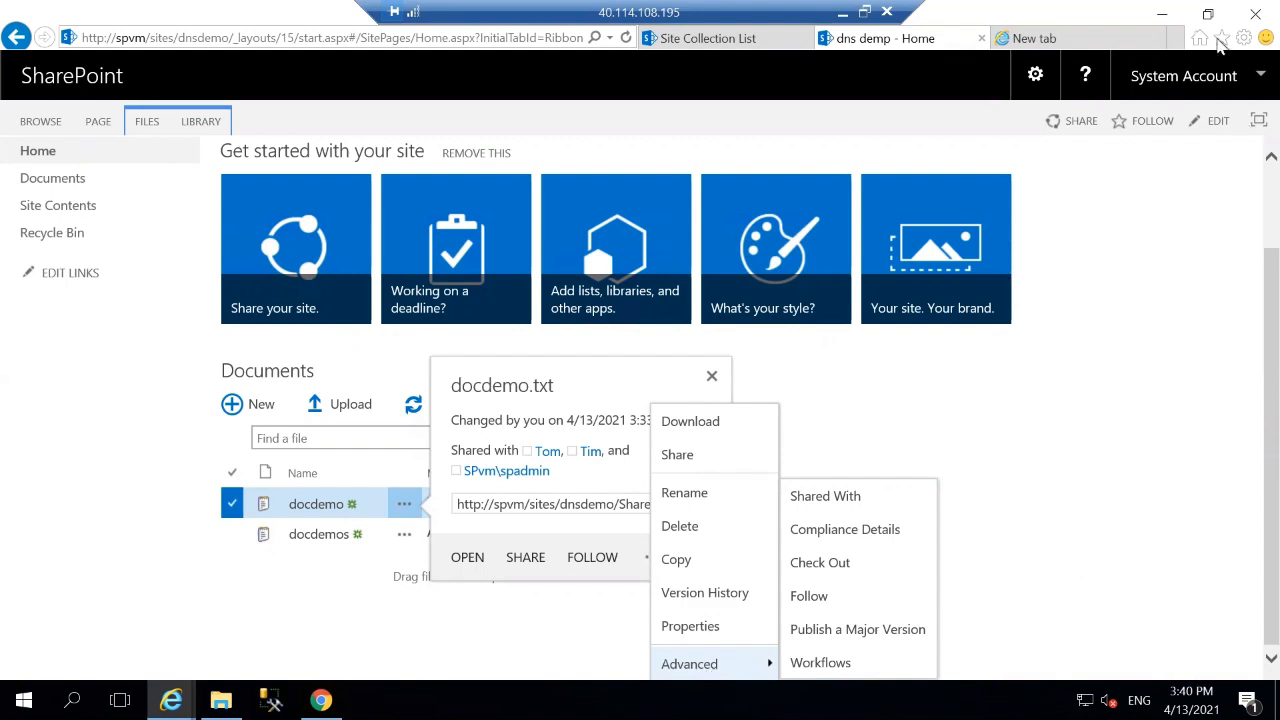
Set the browser zoom to 100%.
left_click(1244, 38)
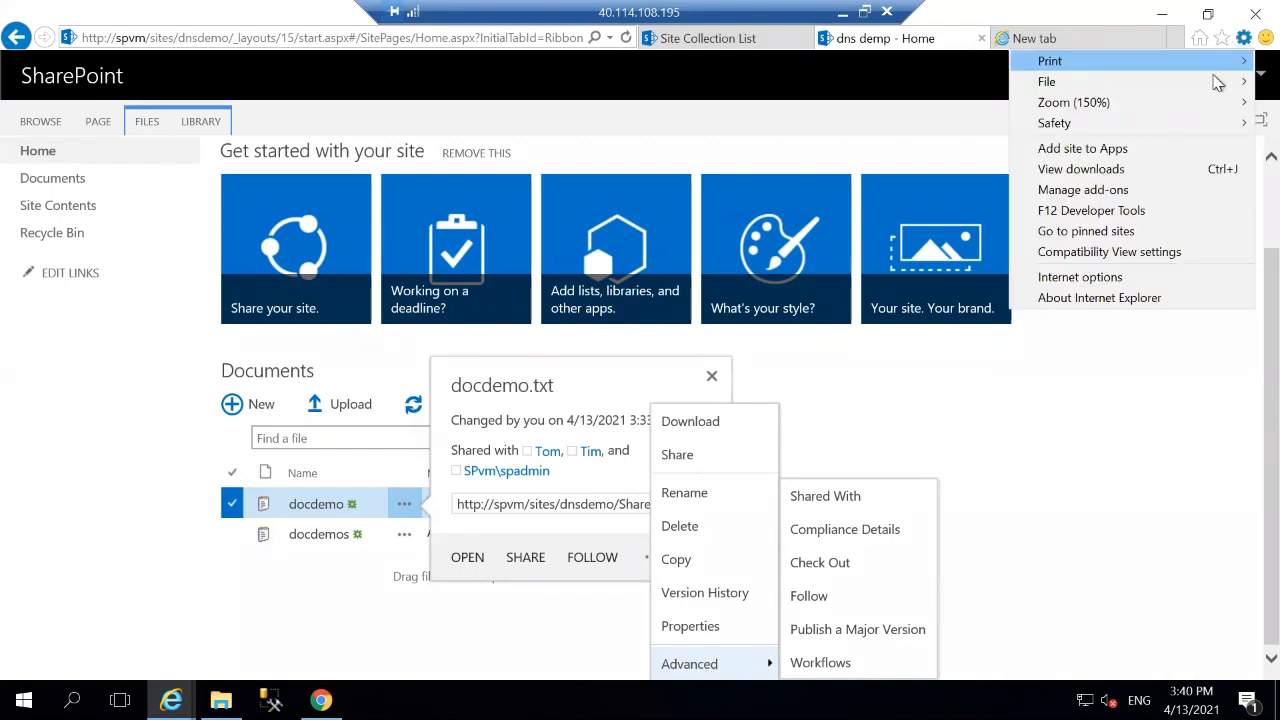
left_click(1228, 407)
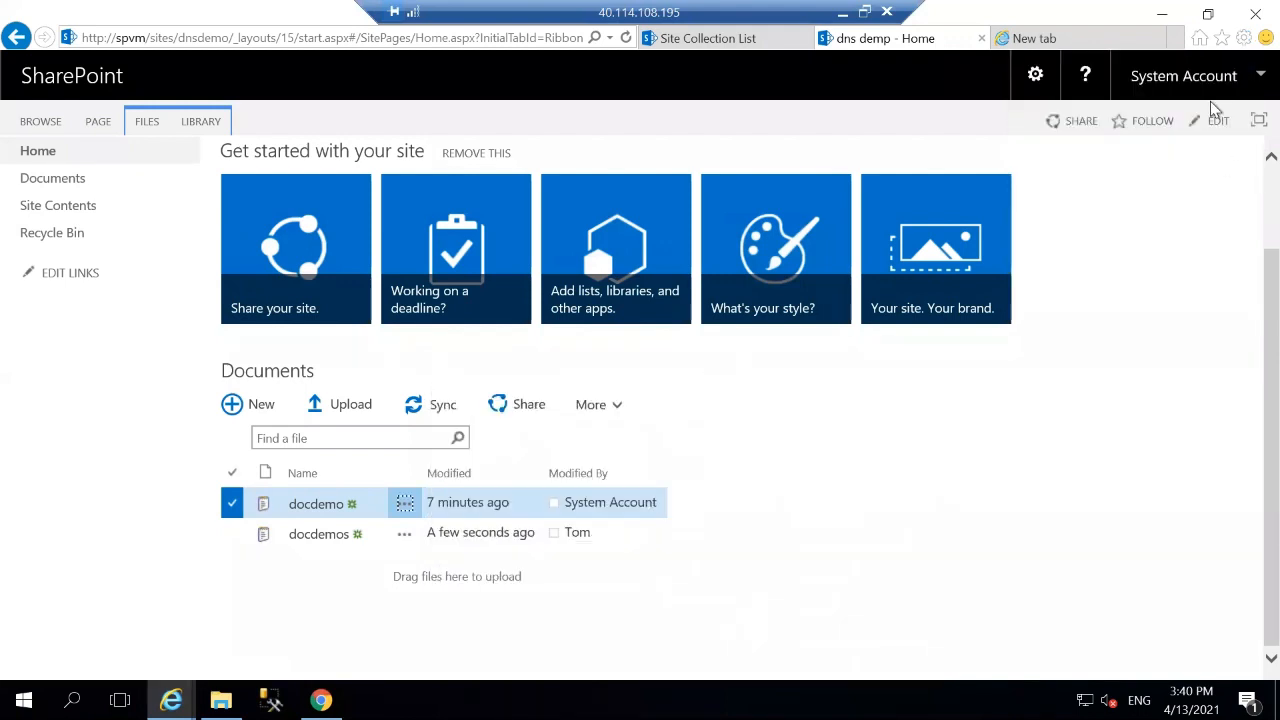
left_click(1244, 38)
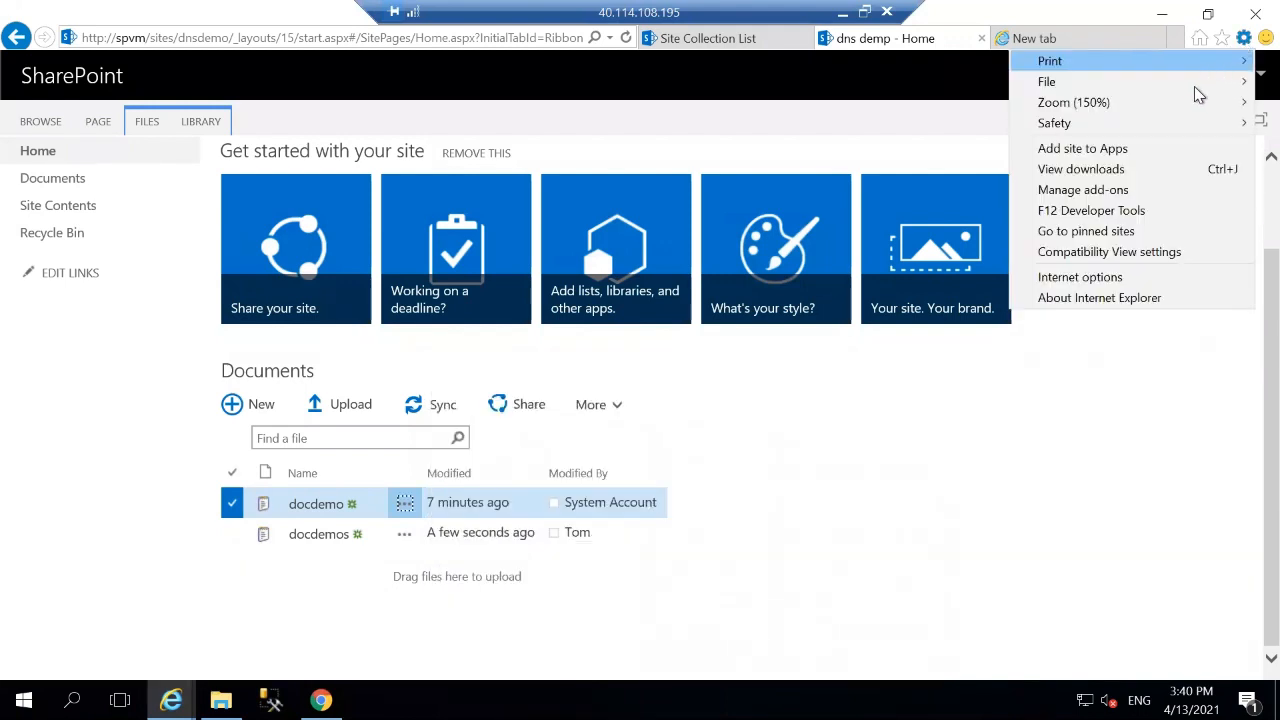
mouse_move(1193, 105)
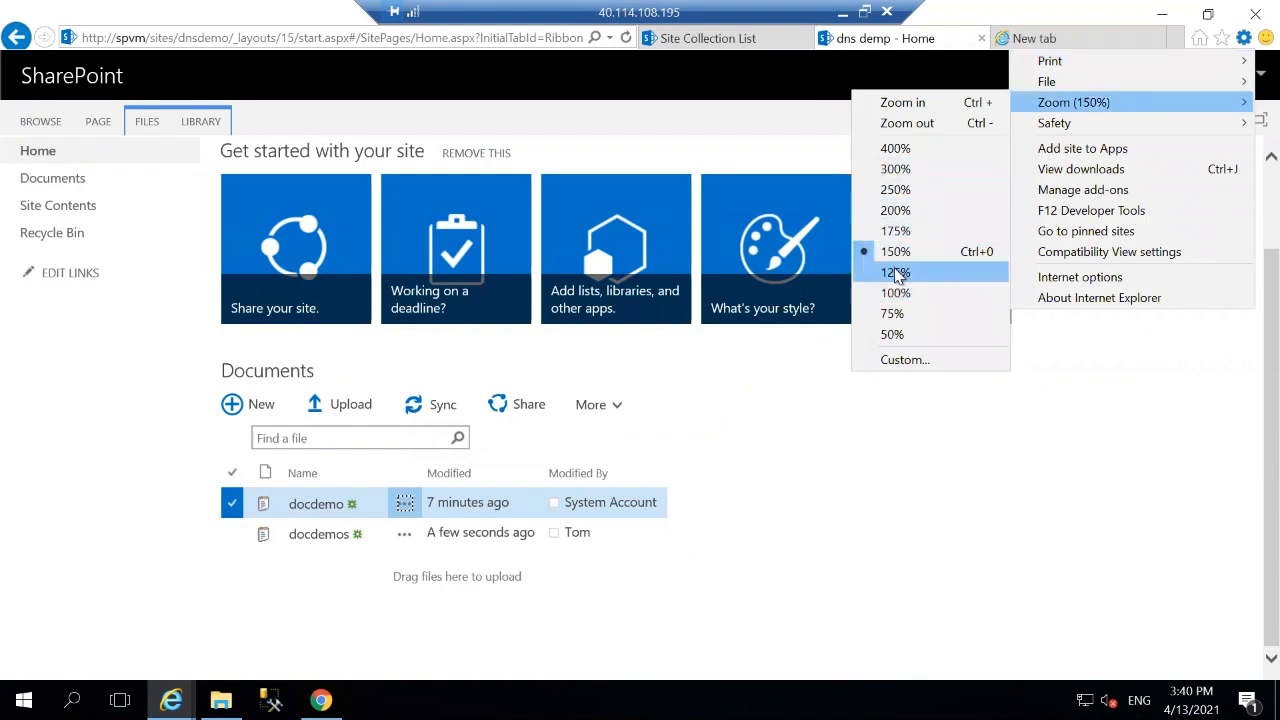
left_click(896, 294)
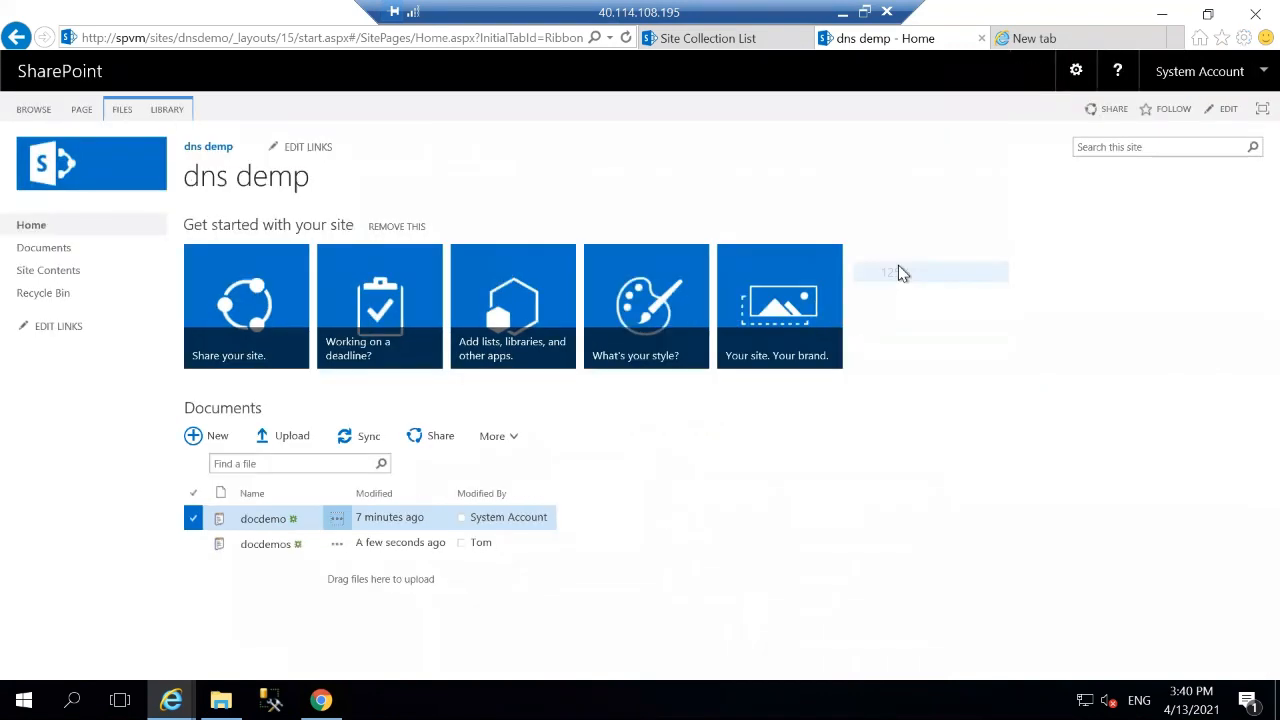
Publish a major version of the docdemo file with the comment "vvvvvv".
left_click(338, 520)
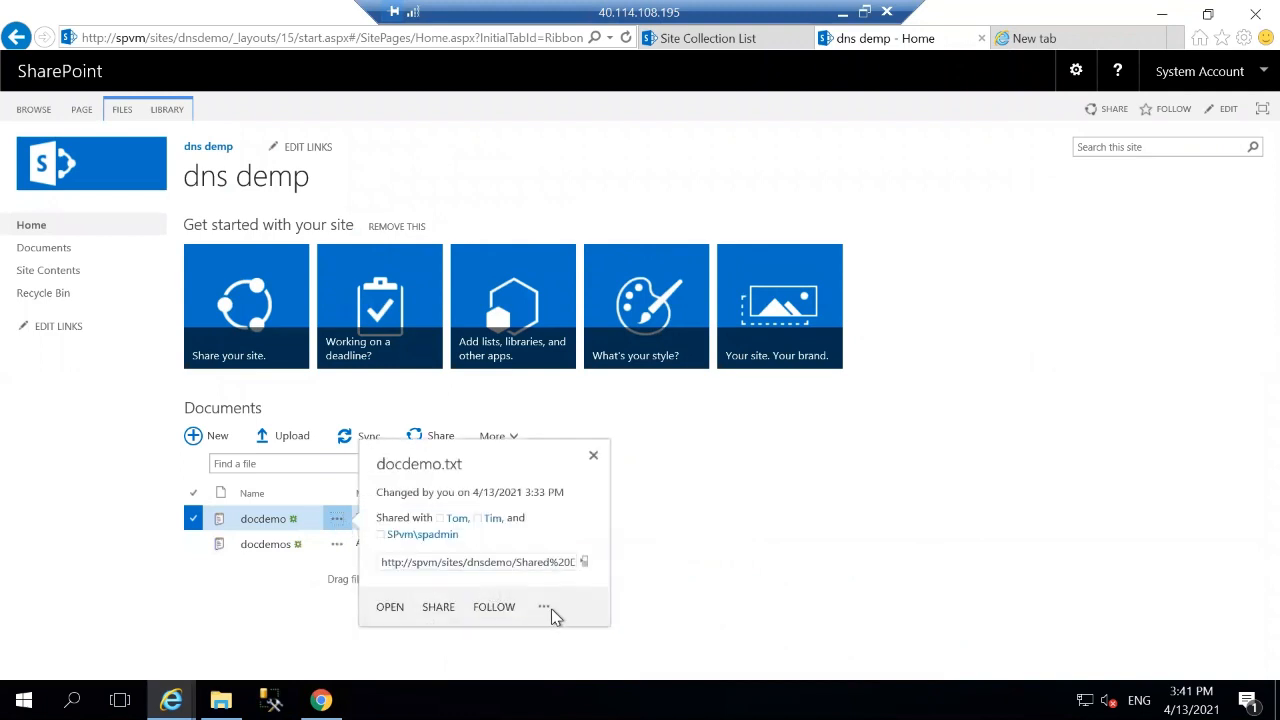
left_click(547, 613)
mouse_move(630, 670)
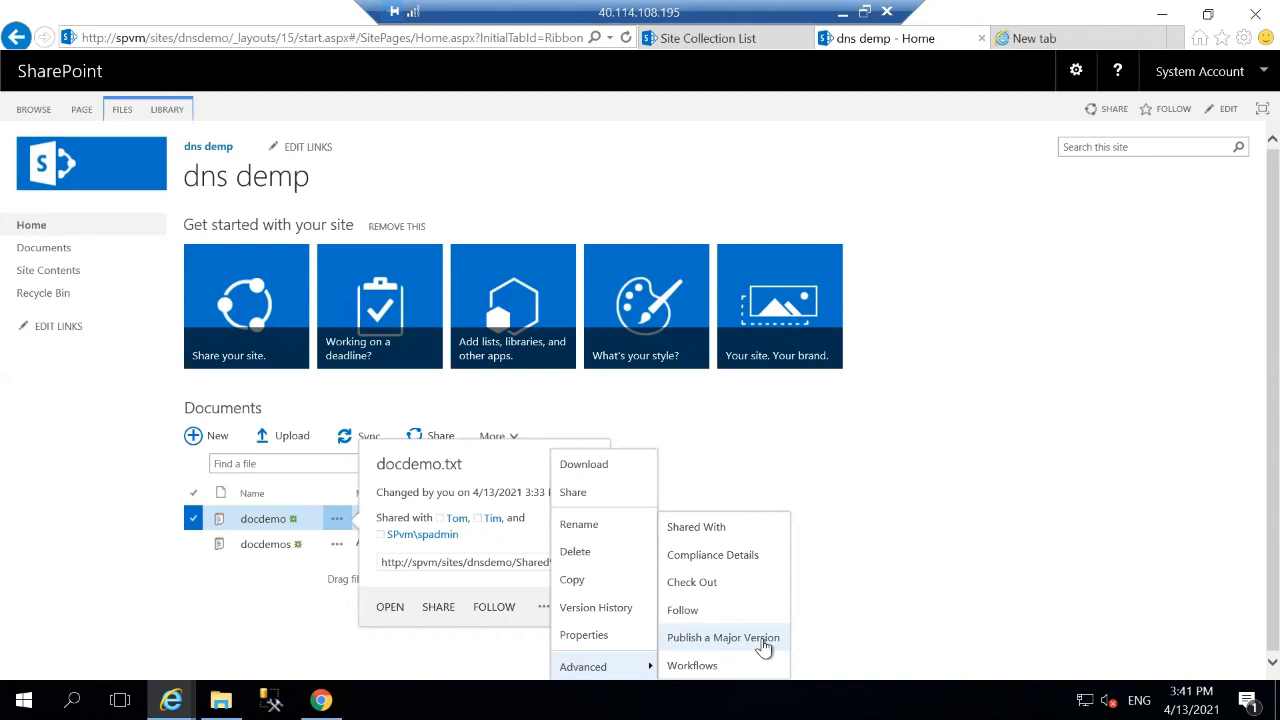
left_click(763, 645)
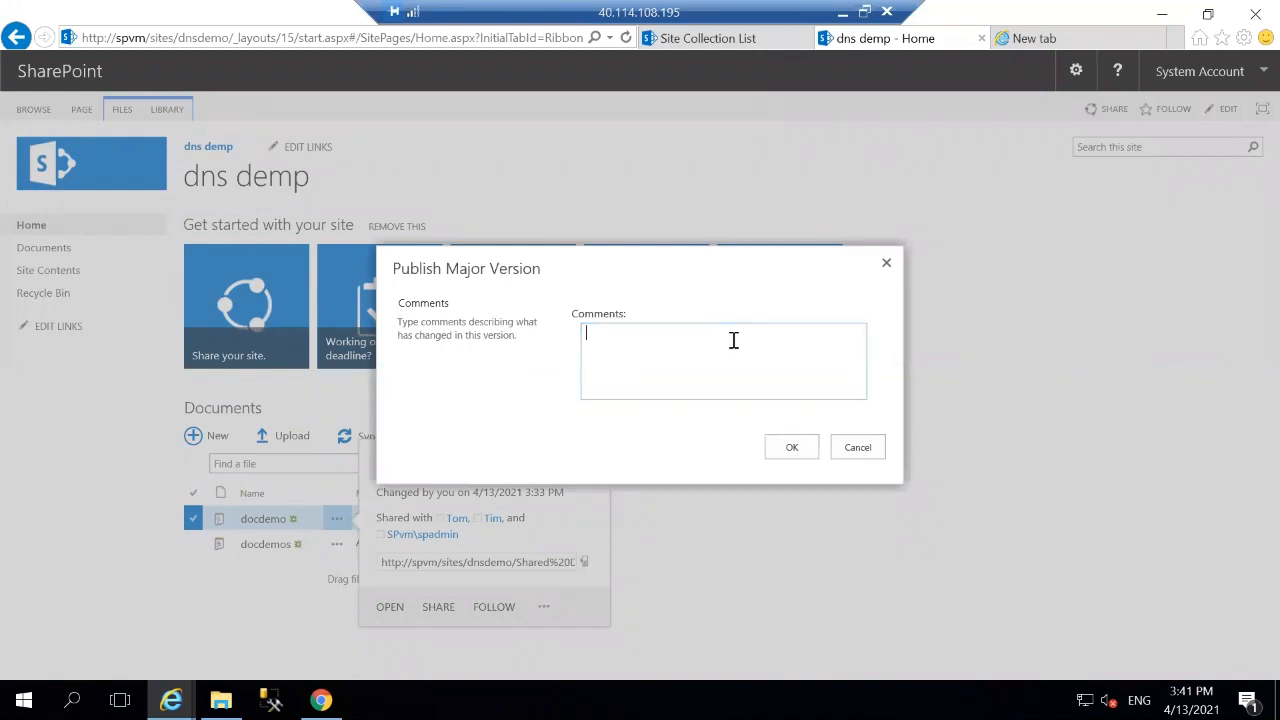
type("vvvvvv")
left_click(797, 449)
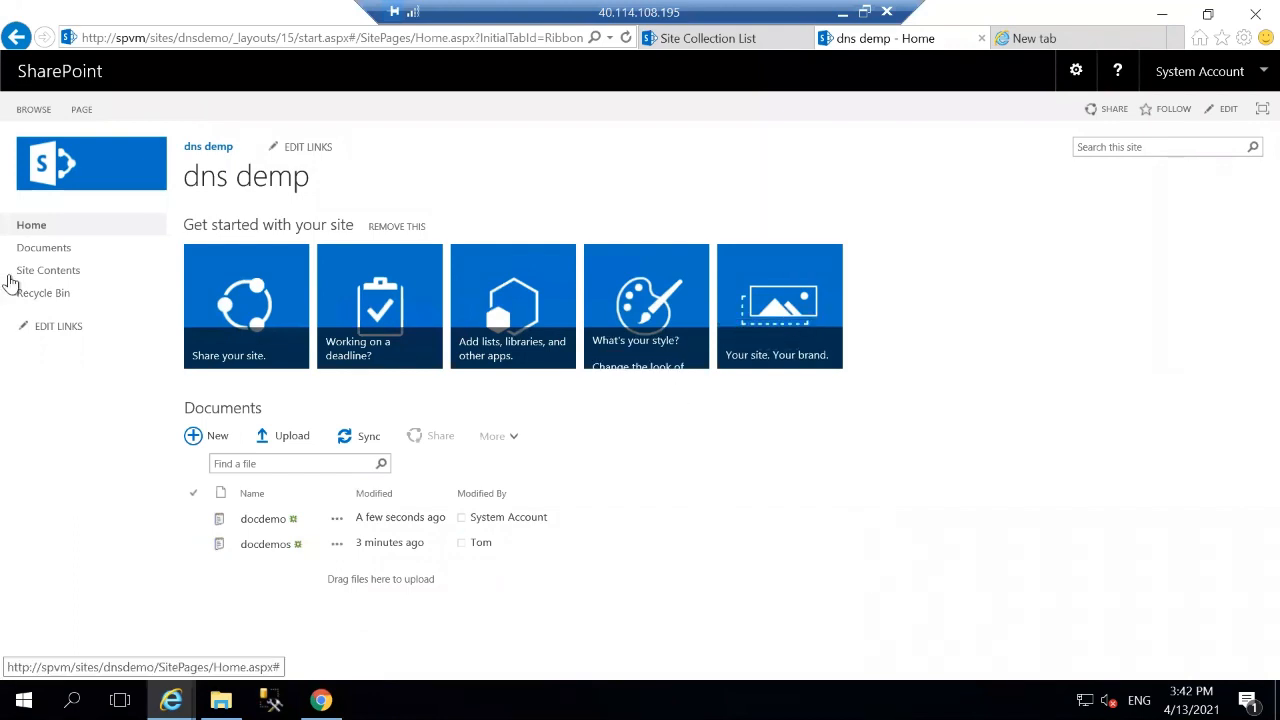
Open the settings of the Documents library and start adding columns from the existing site columns.
left_click(40, 257)
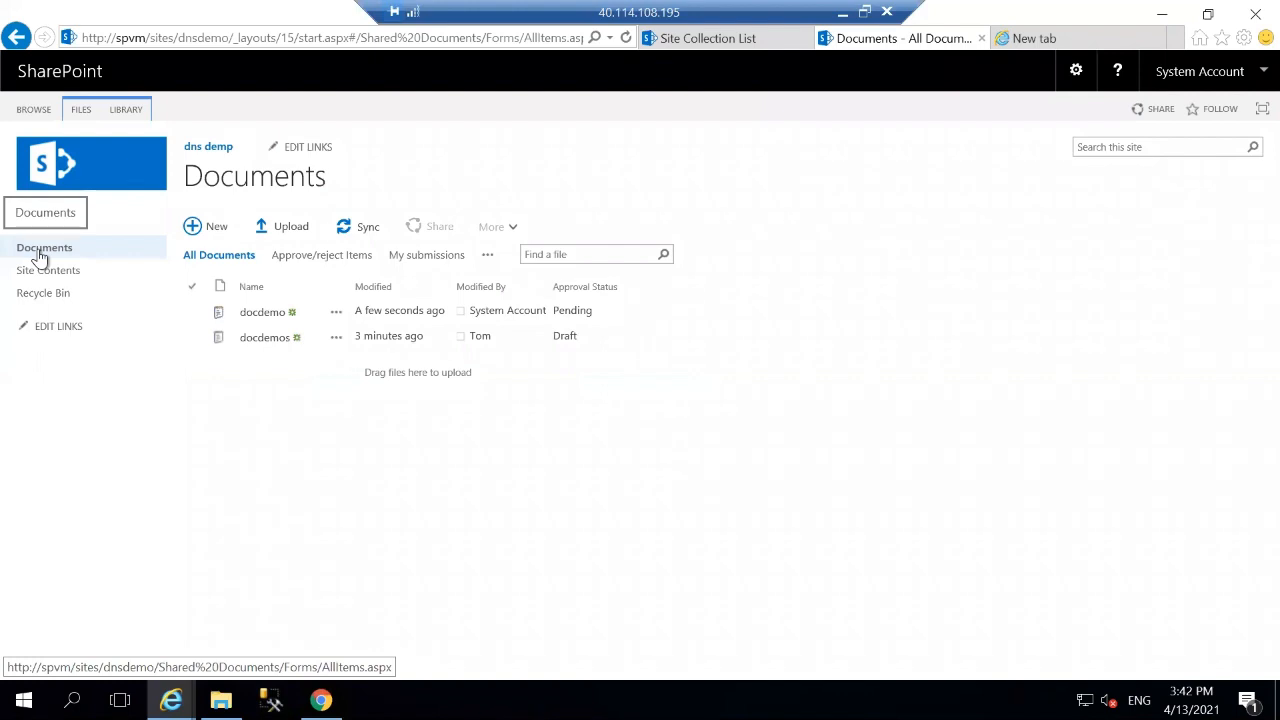
left_click(121, 116)
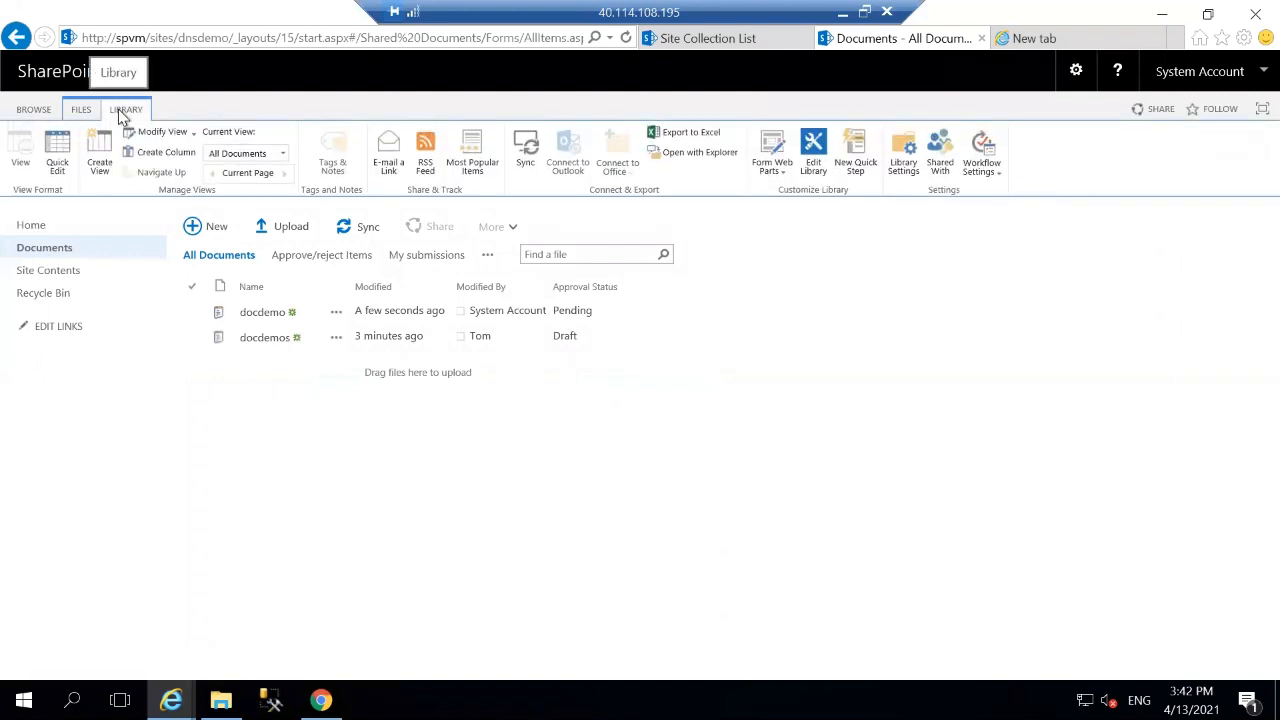
left_click(903, 152)
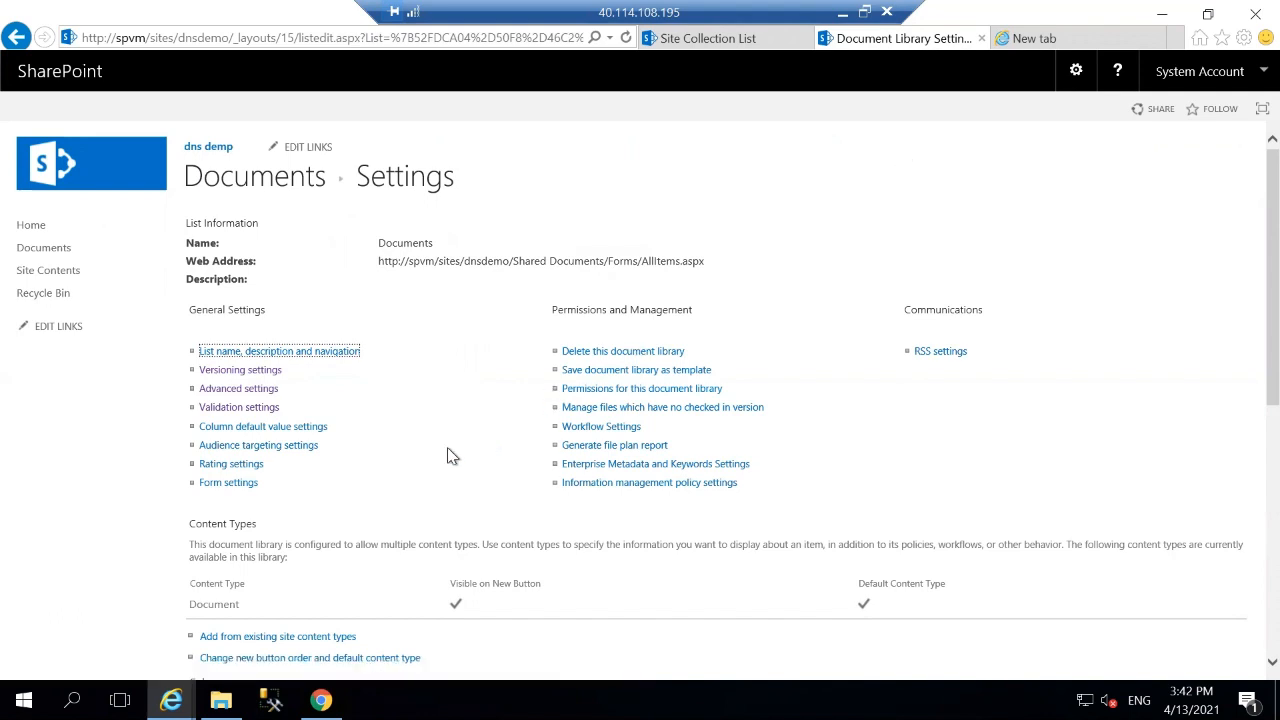
scroll(448, 456, "down", 5)
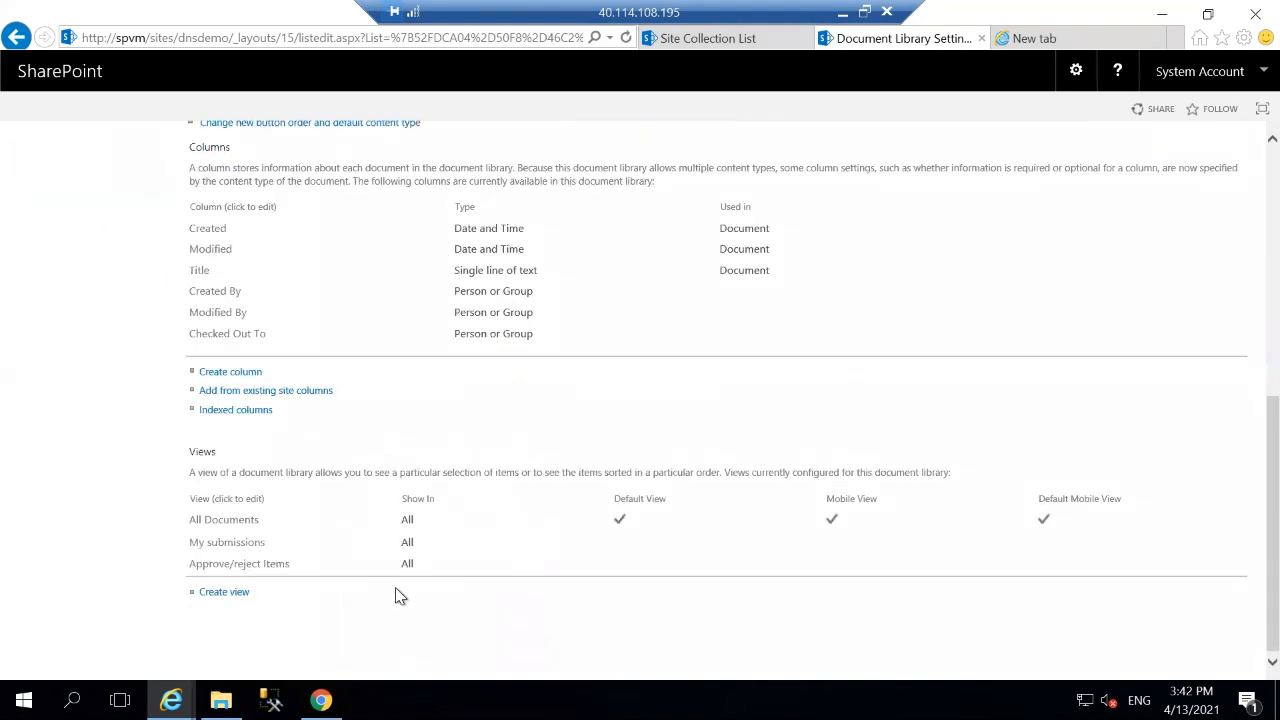
left_click(281, 396)
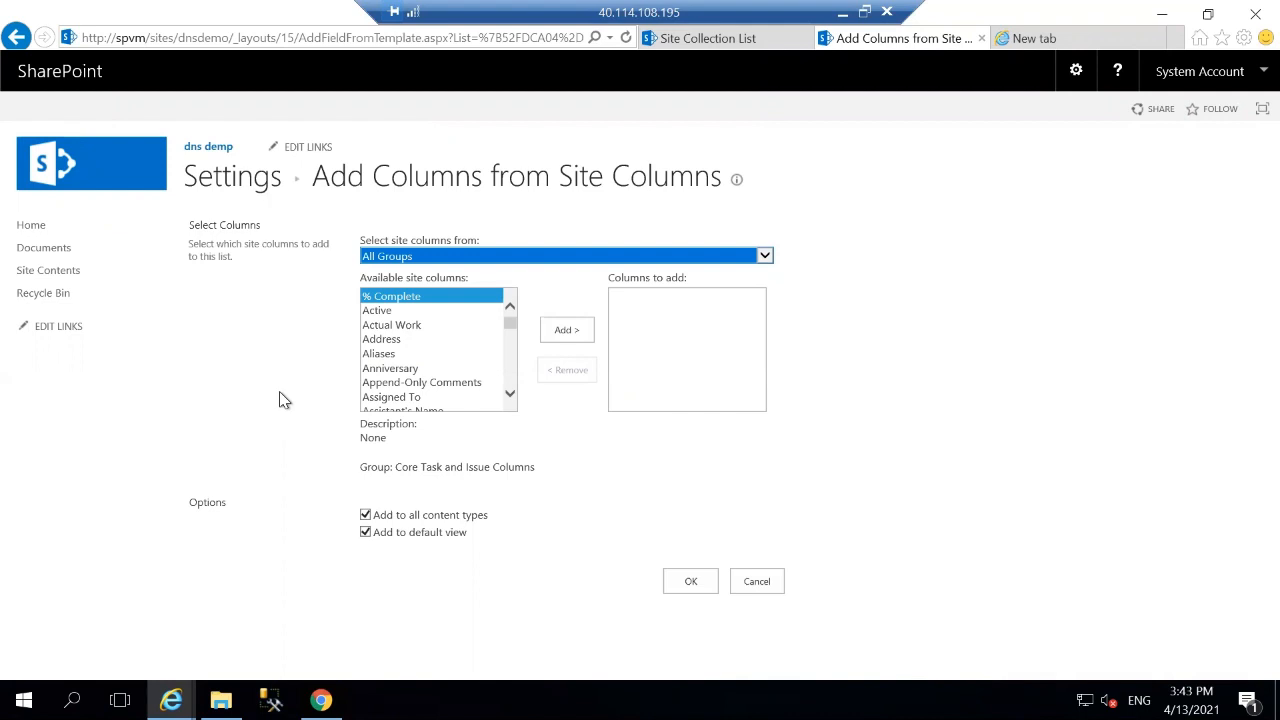
Choose the Assigned To and Assistant's Name site columns as columns to add to the Documents library.
left_click(510, 394)
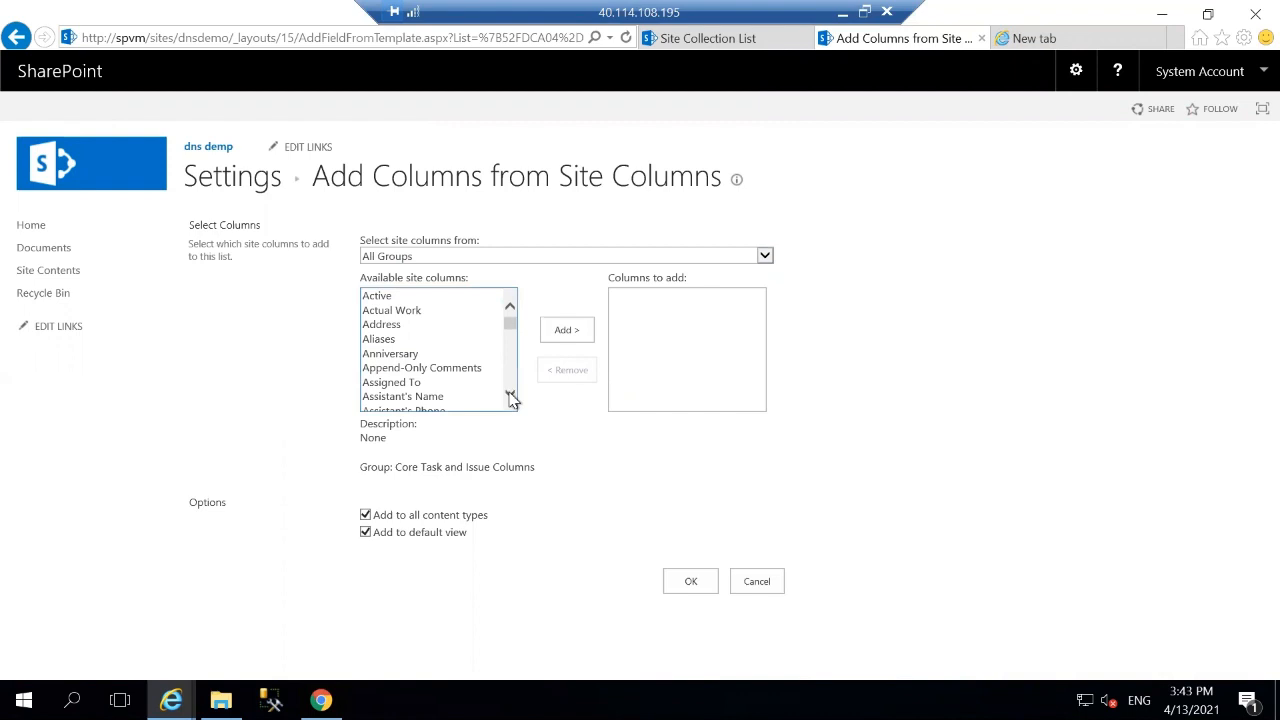
left_click(418, 383)
left_click(566, 330)
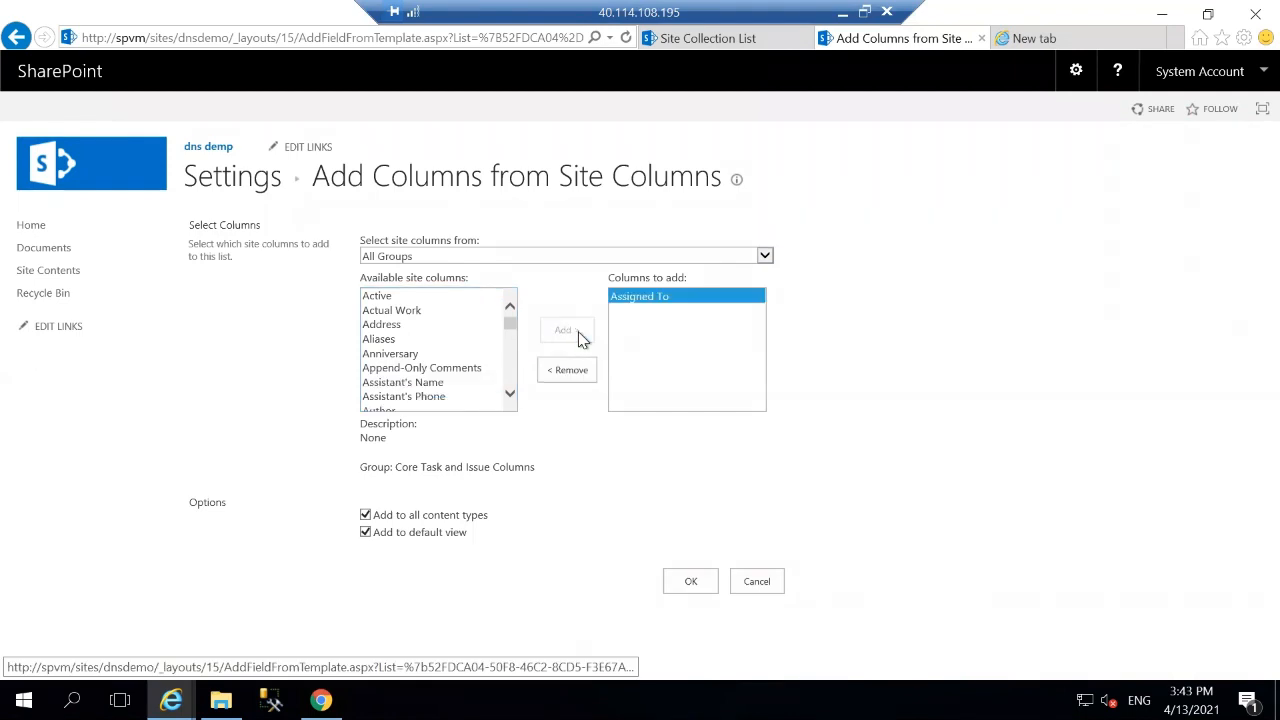
left_click(486, 384)
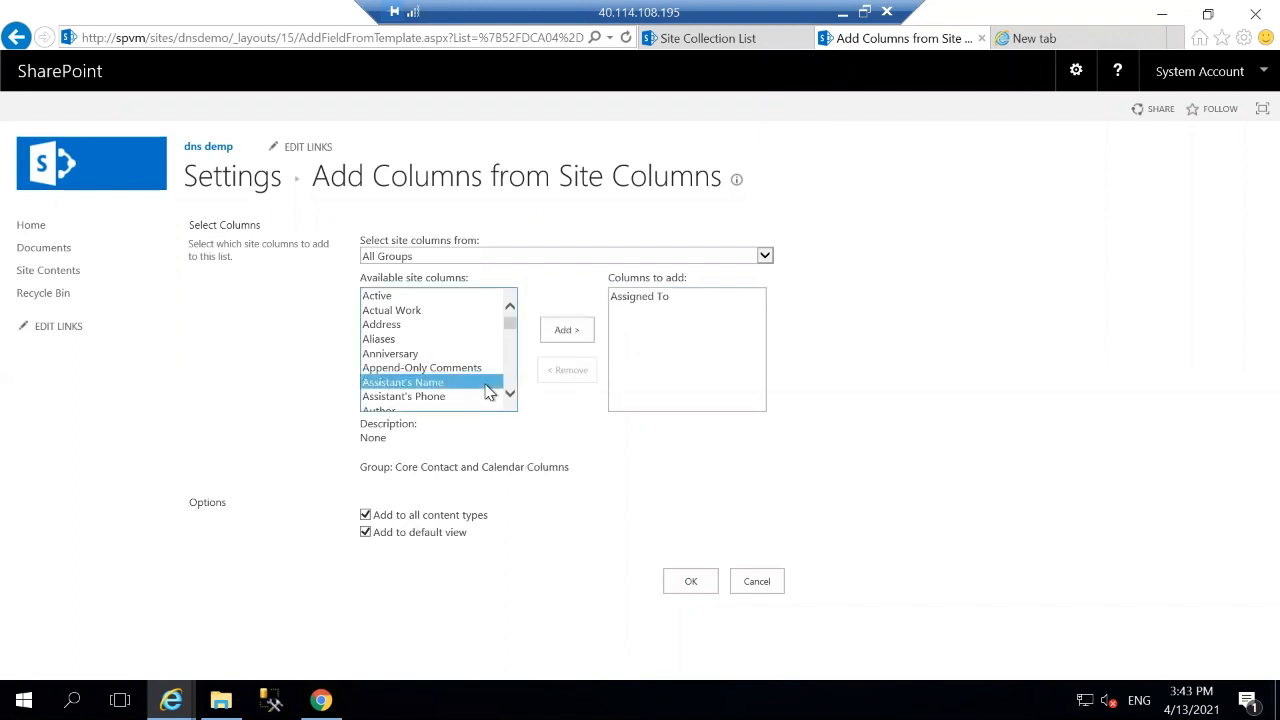
left_click(570, 331)
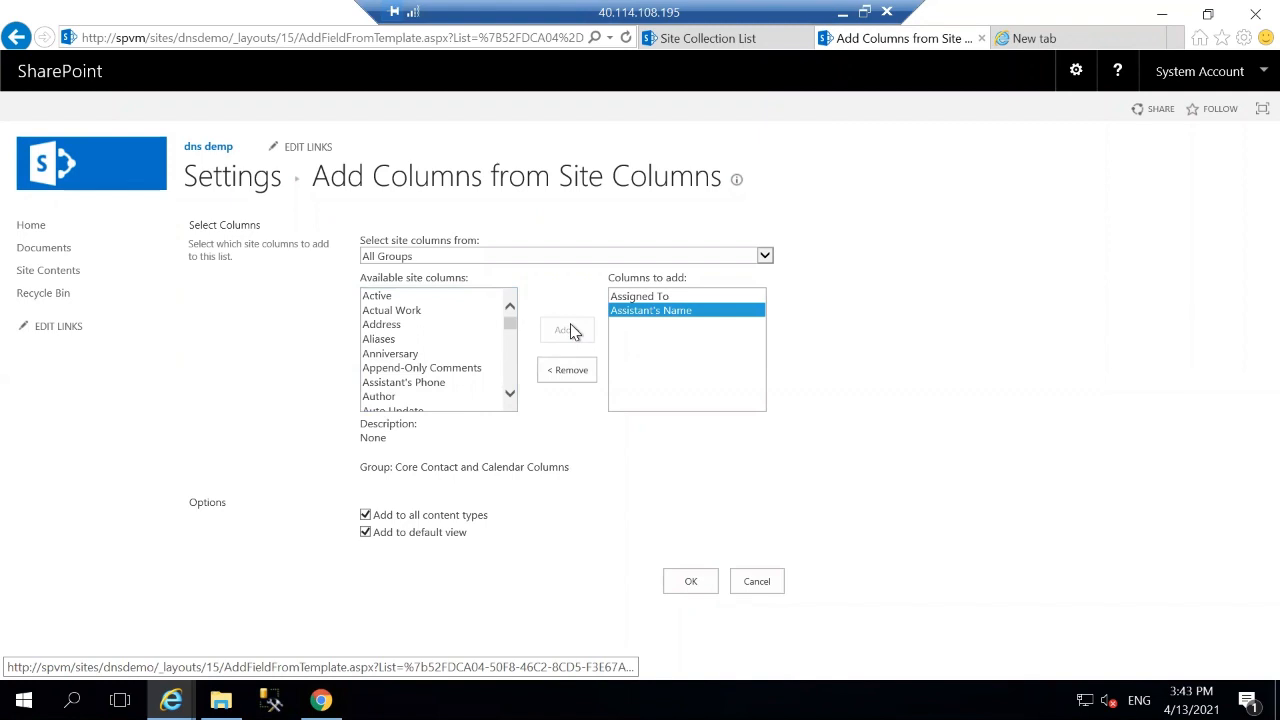
Find the Comments site column among the available columns and include it in the columns to add.
left_click(511, 395)
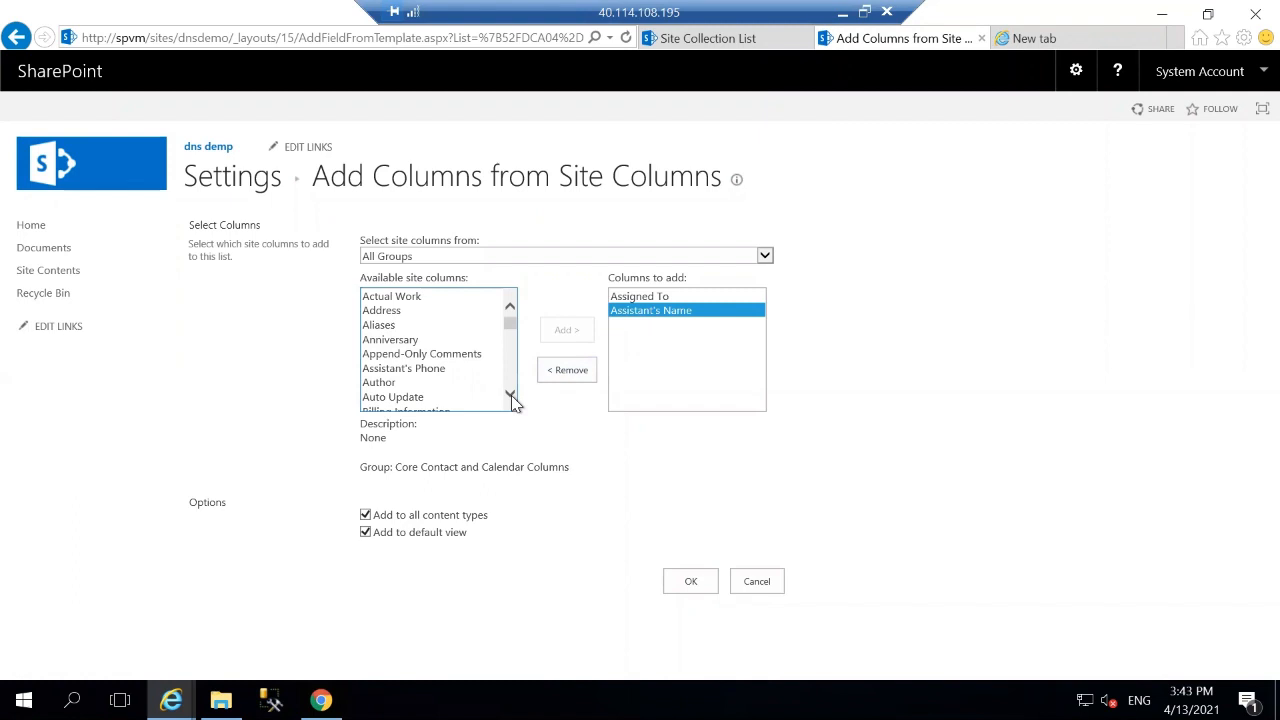
left_click(511, 395)
left_click(511, 395)
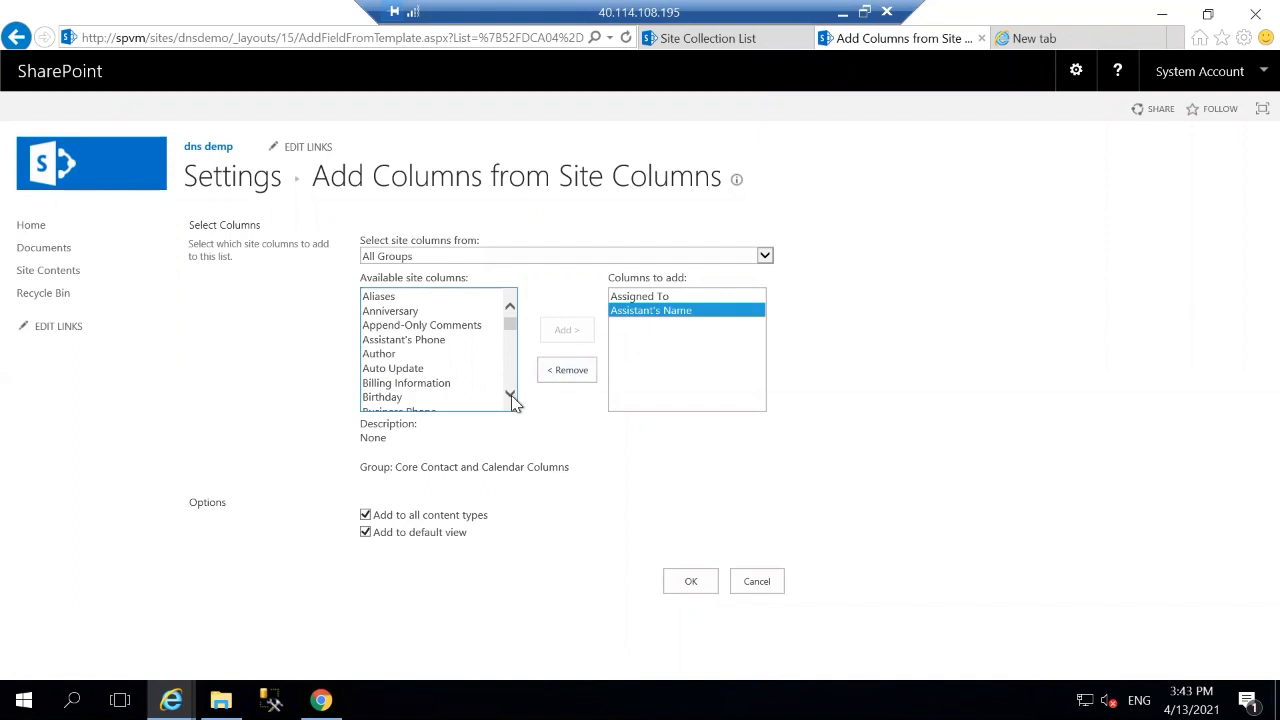
left_click(511, 395)
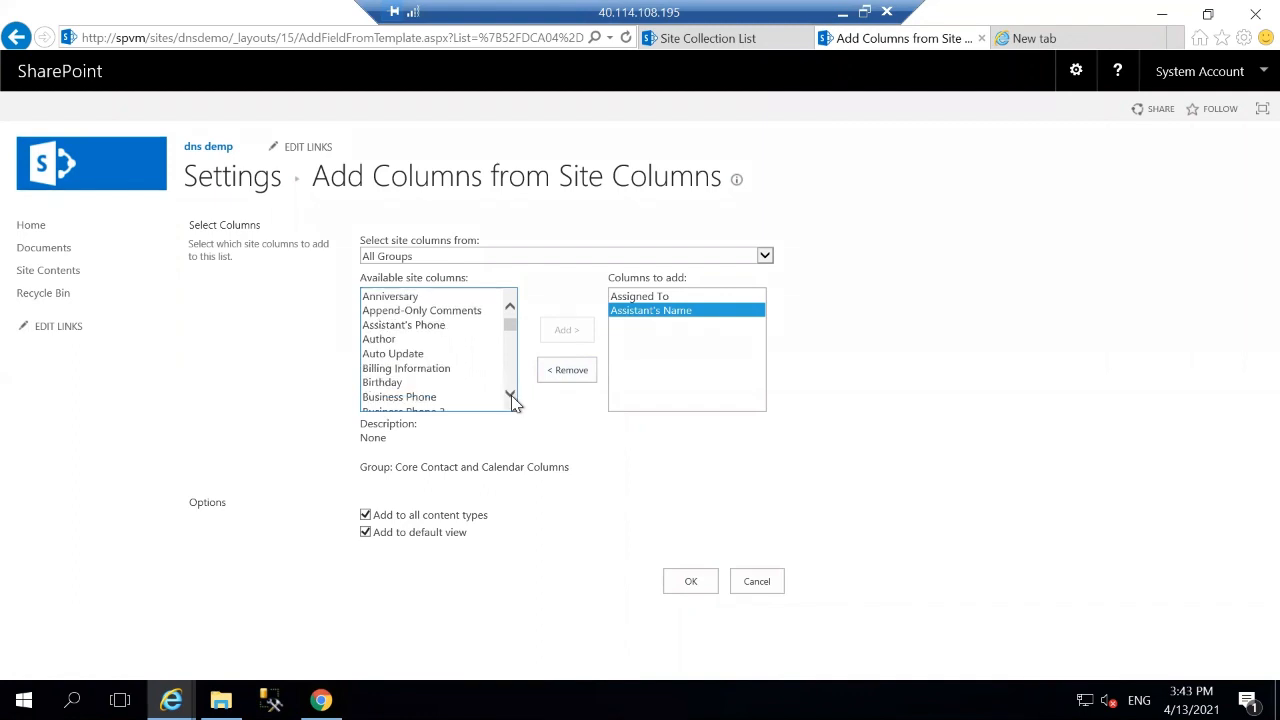
left_click(511, 395)
left_click(511, 395)
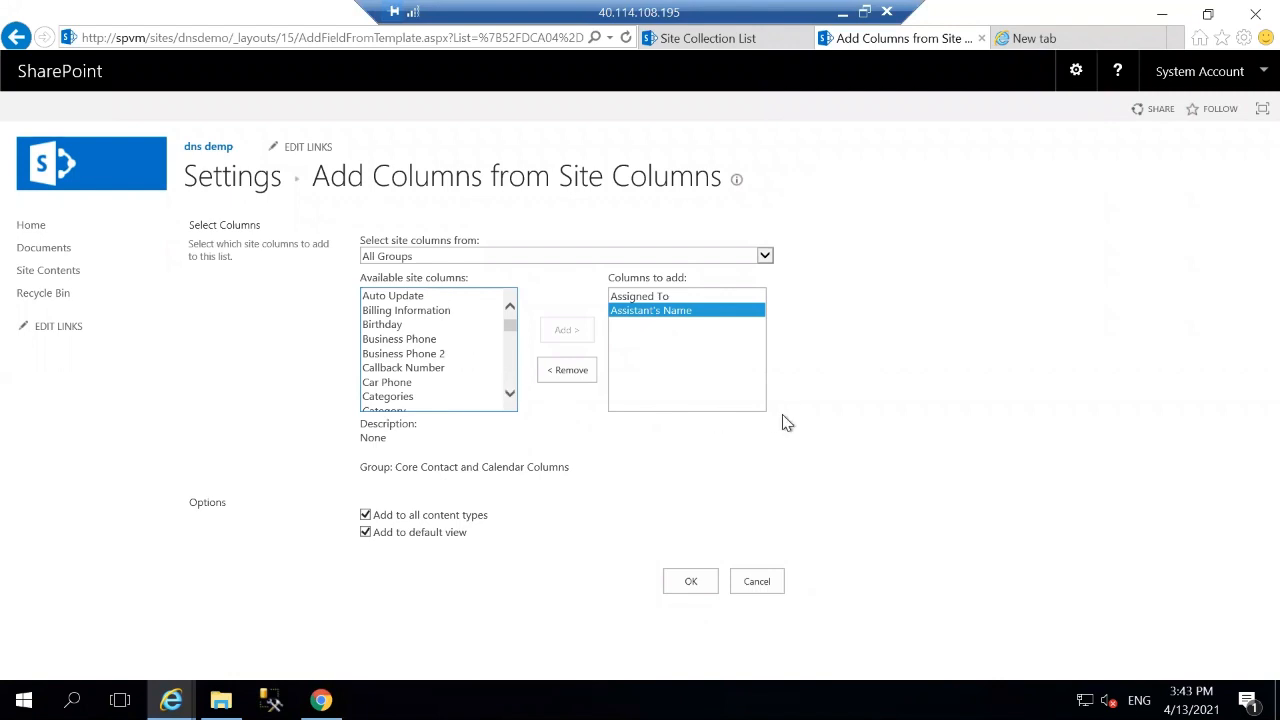
left_click_drag(585, 470, 520, 397)
left_click(518, 389)
left_click(511, 395)
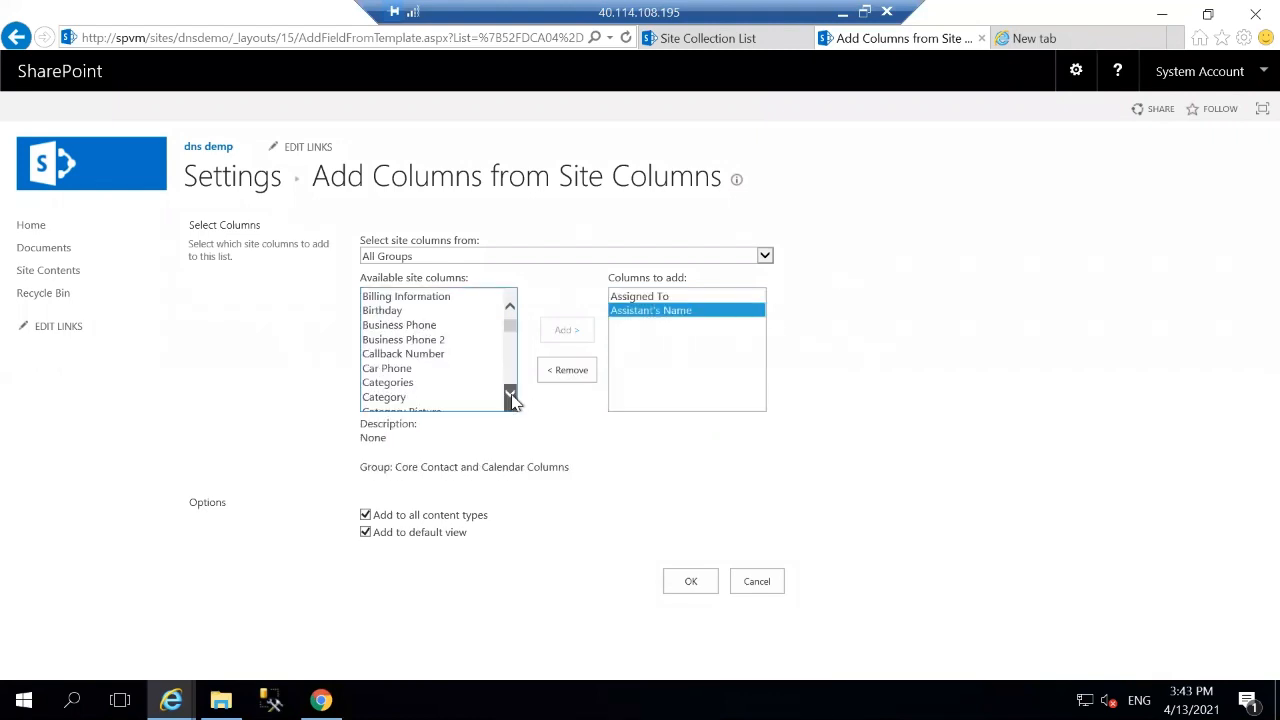
left_click(511, 395)
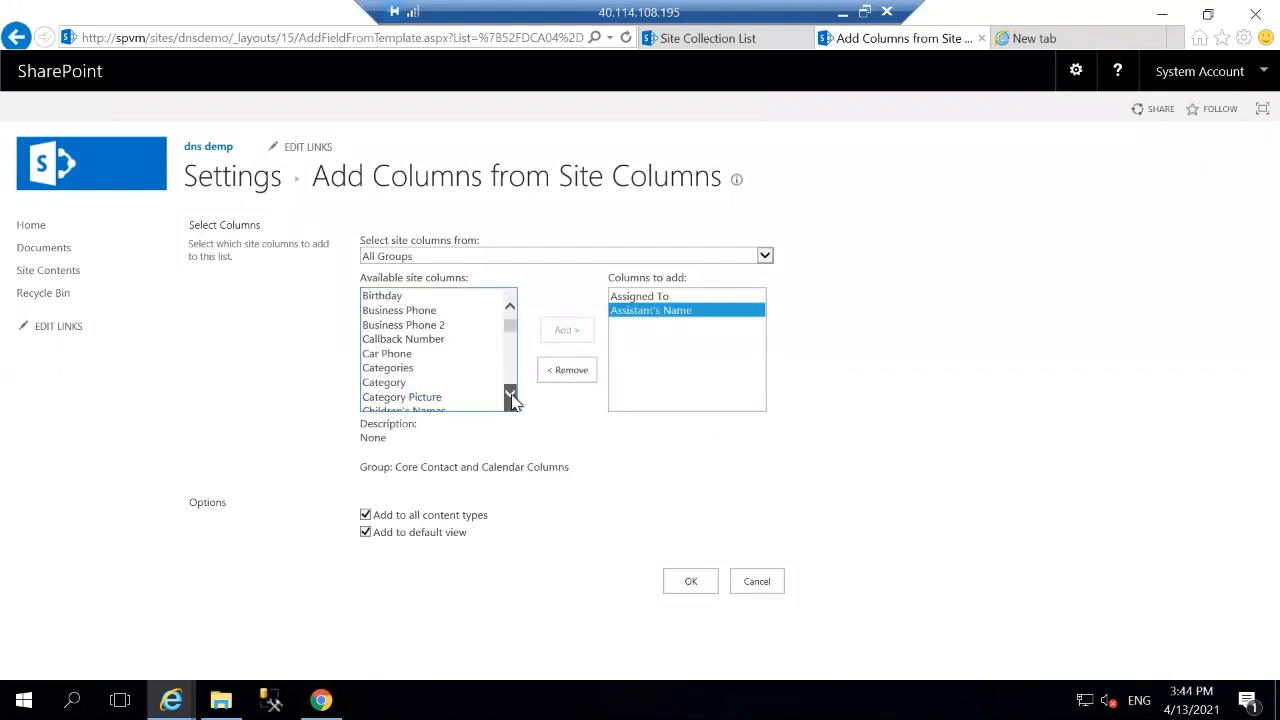
left_click(511, 395)
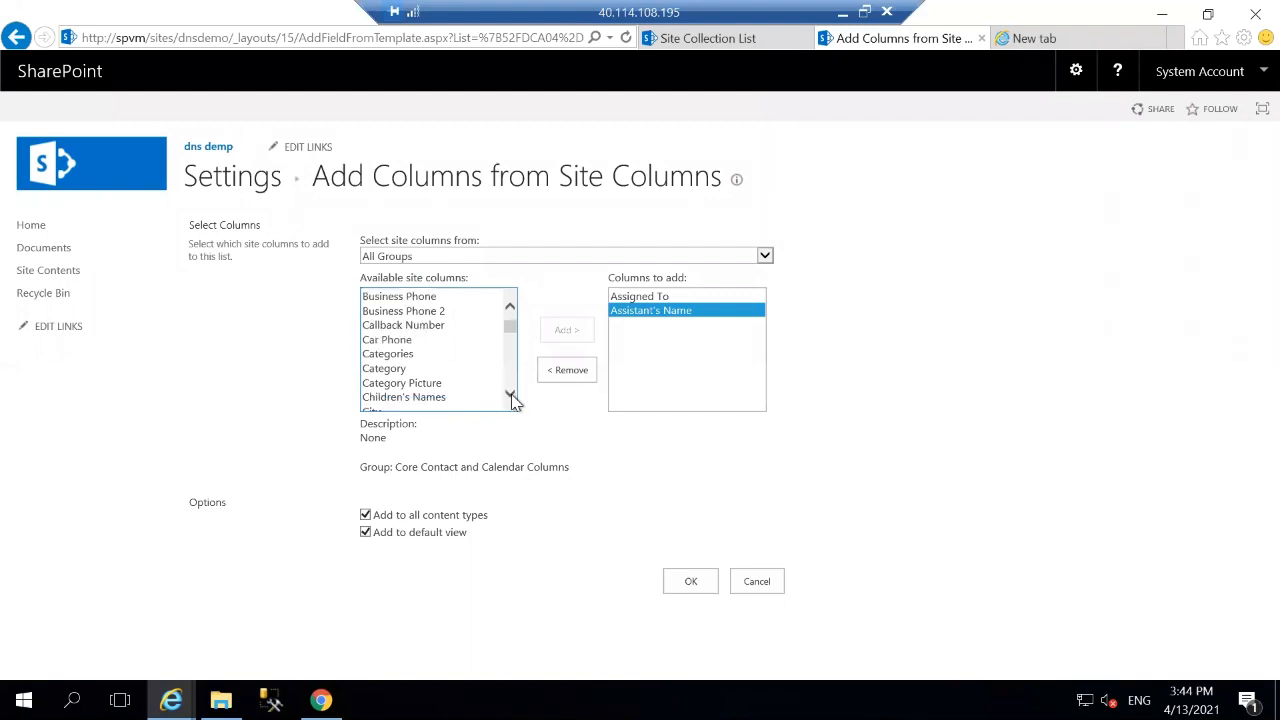
left_click(511, 395)
left_click(511, 395)
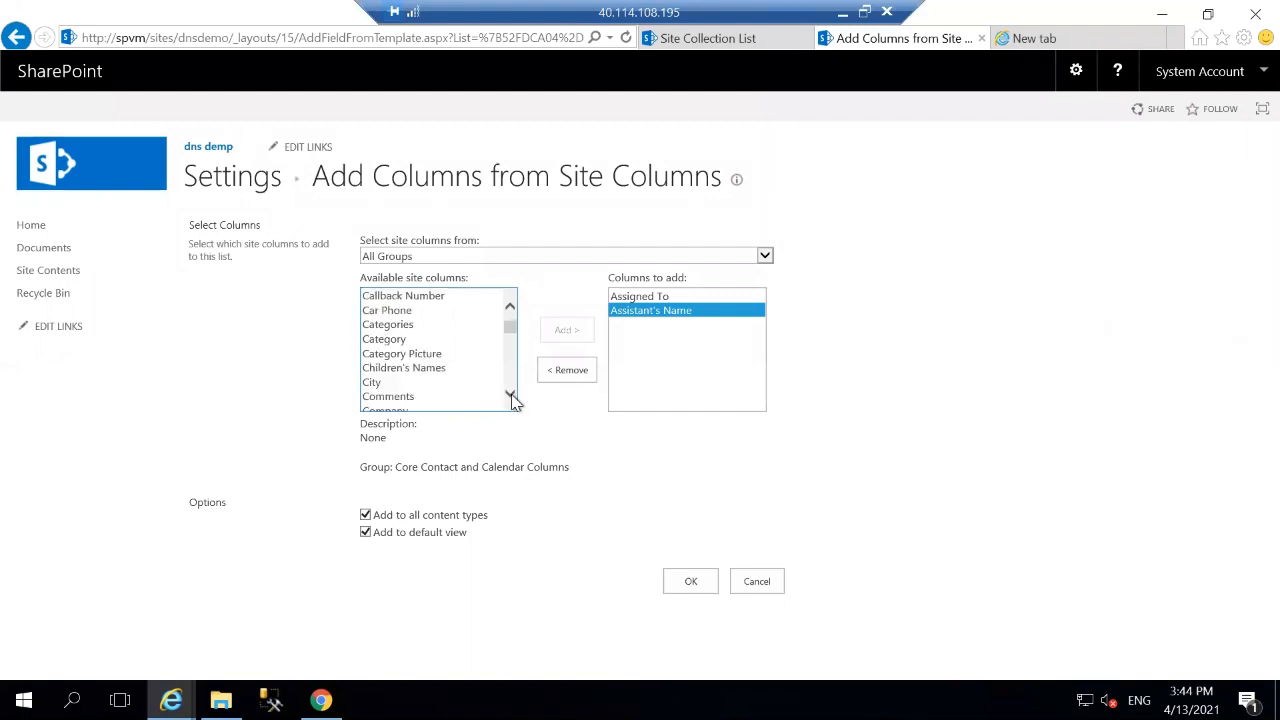
left_click(511, 395)
left_click(511, 395)
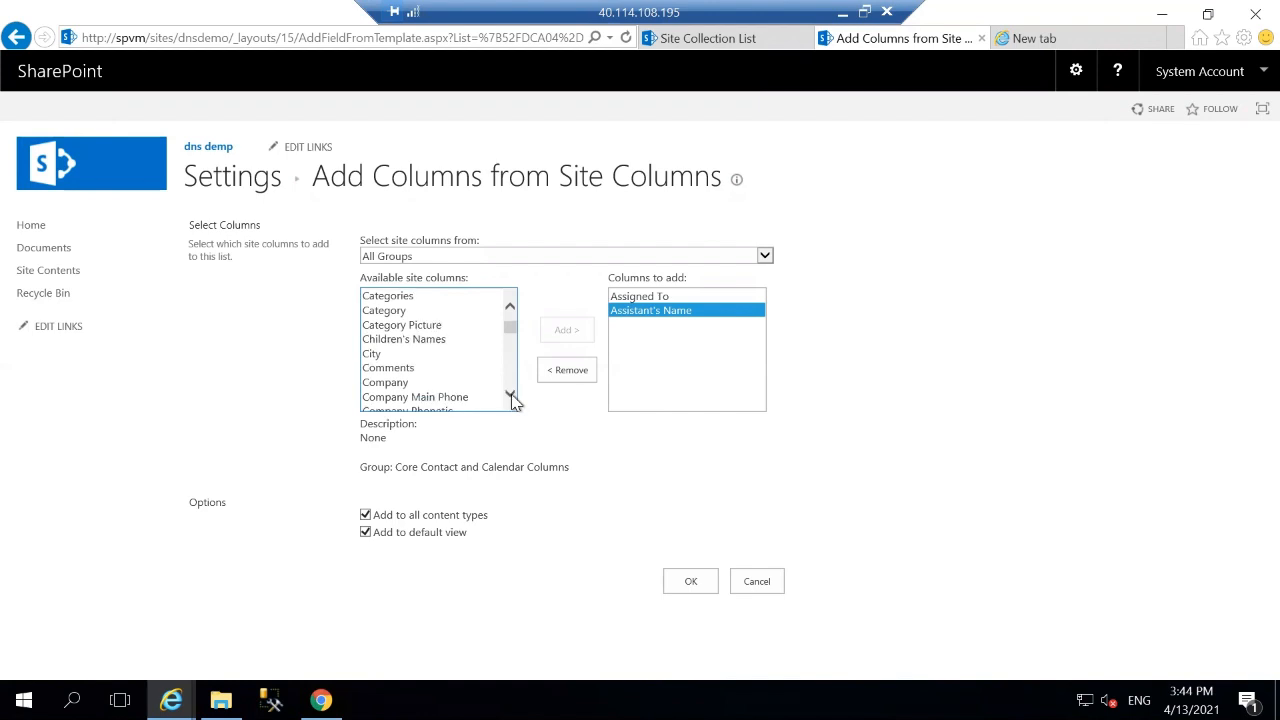
left_click(511, 395)
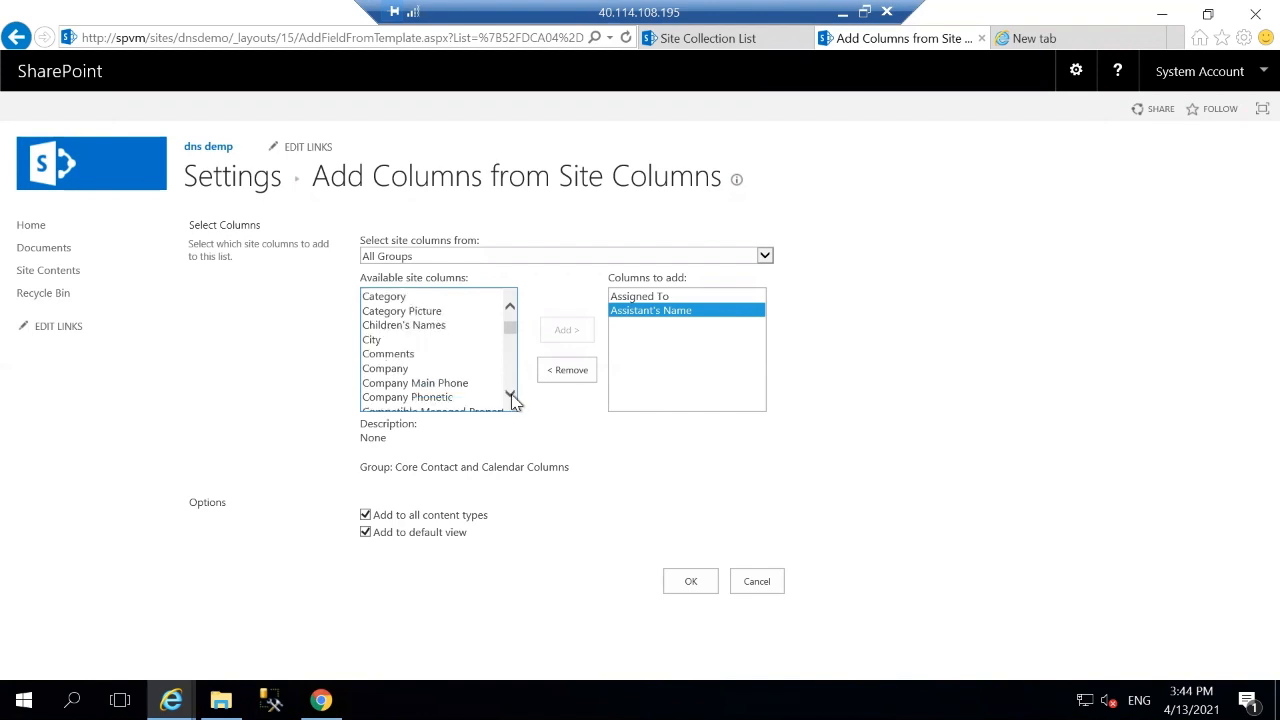
left_click(370, 356)
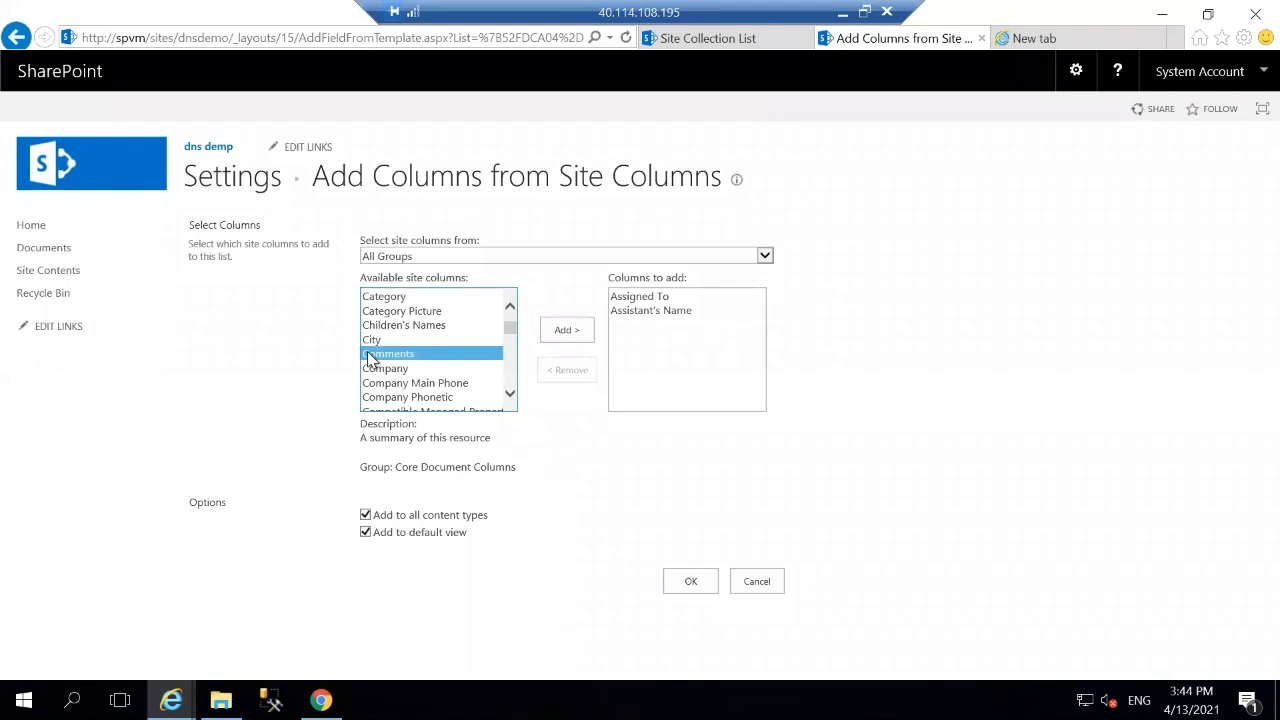
left_click(561, 335)
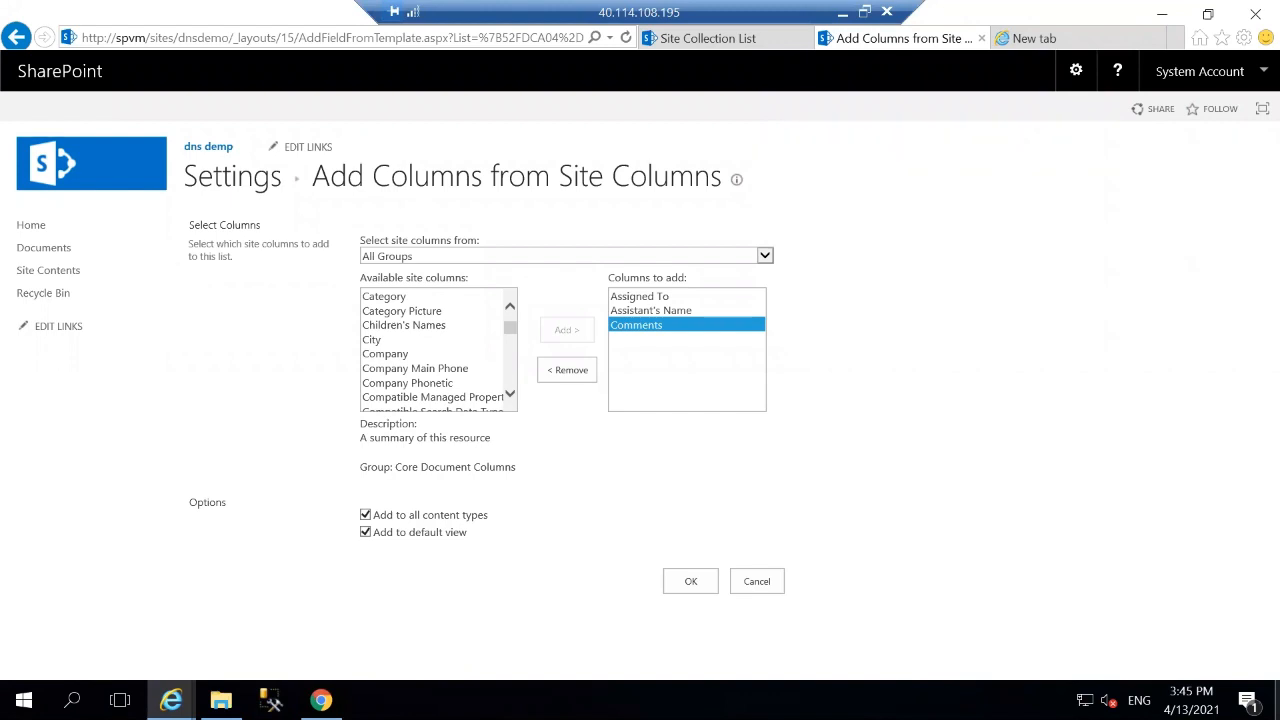
Find the Contributor site column among the available columns and include it in the columns to add.
left_click(510, 396)
left_click(510, 396)
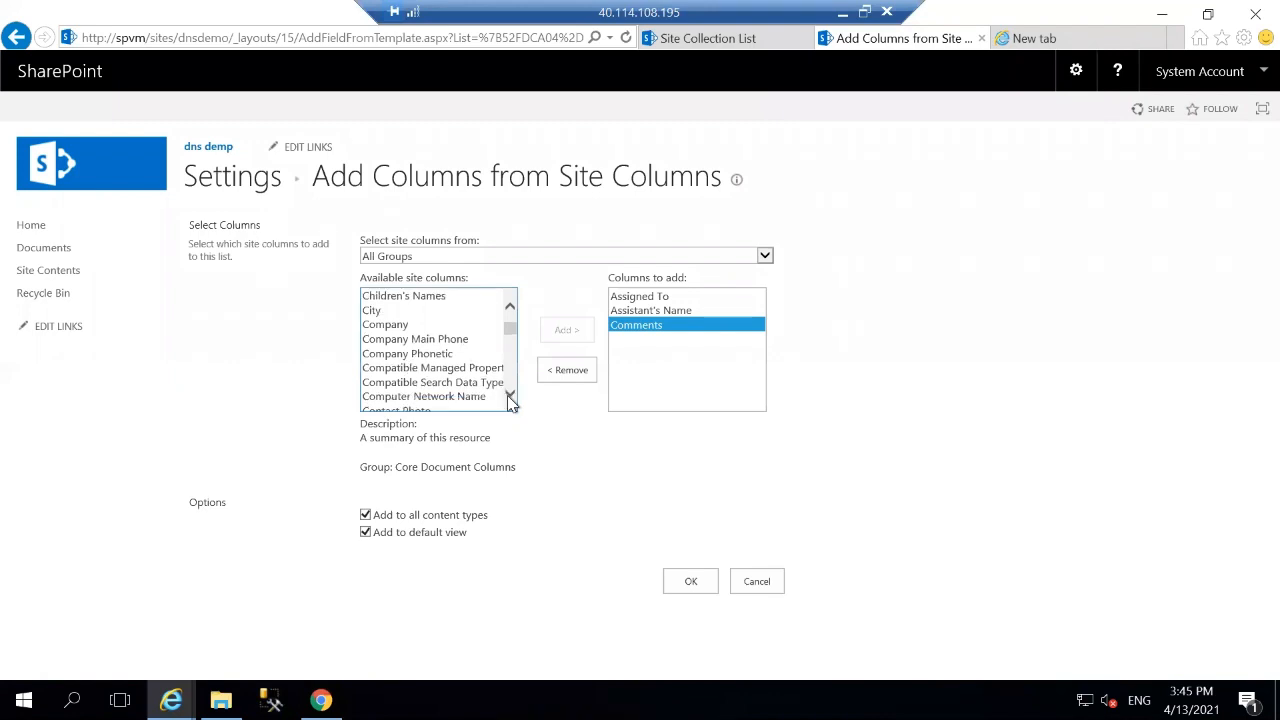
left_click(510, 396)
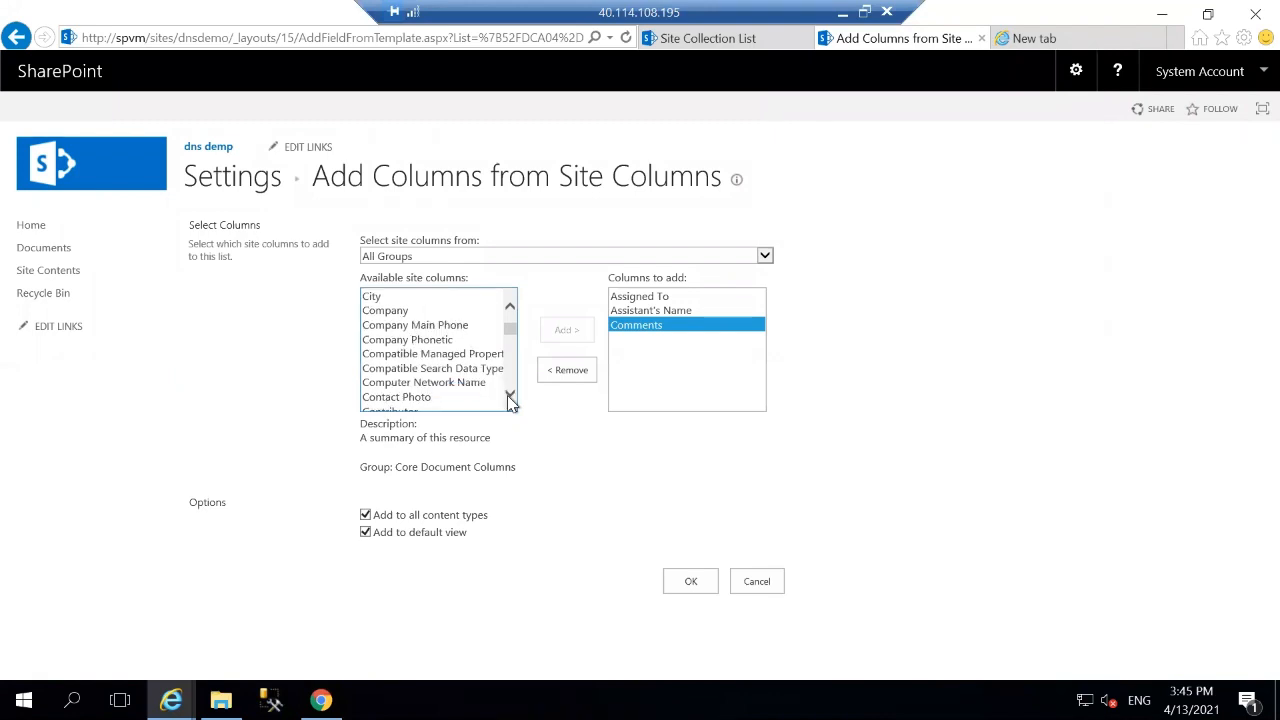
left_click(510, 396)
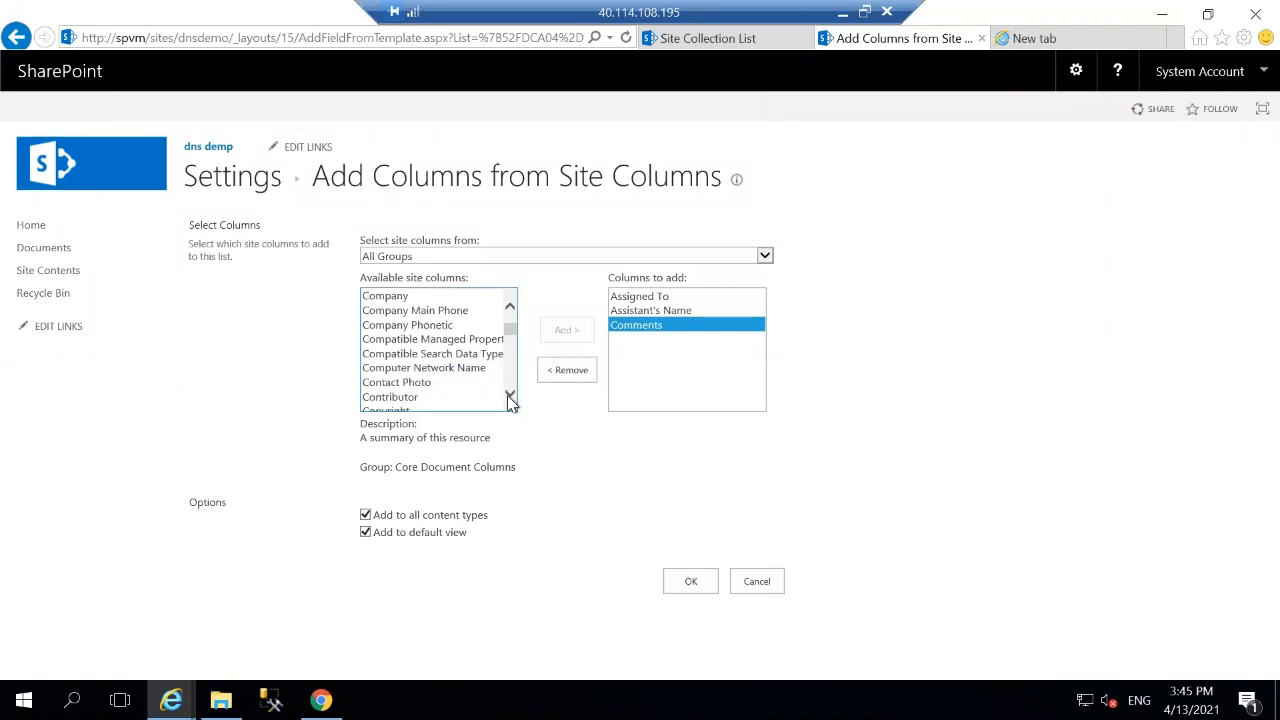
left_click(510, 396)
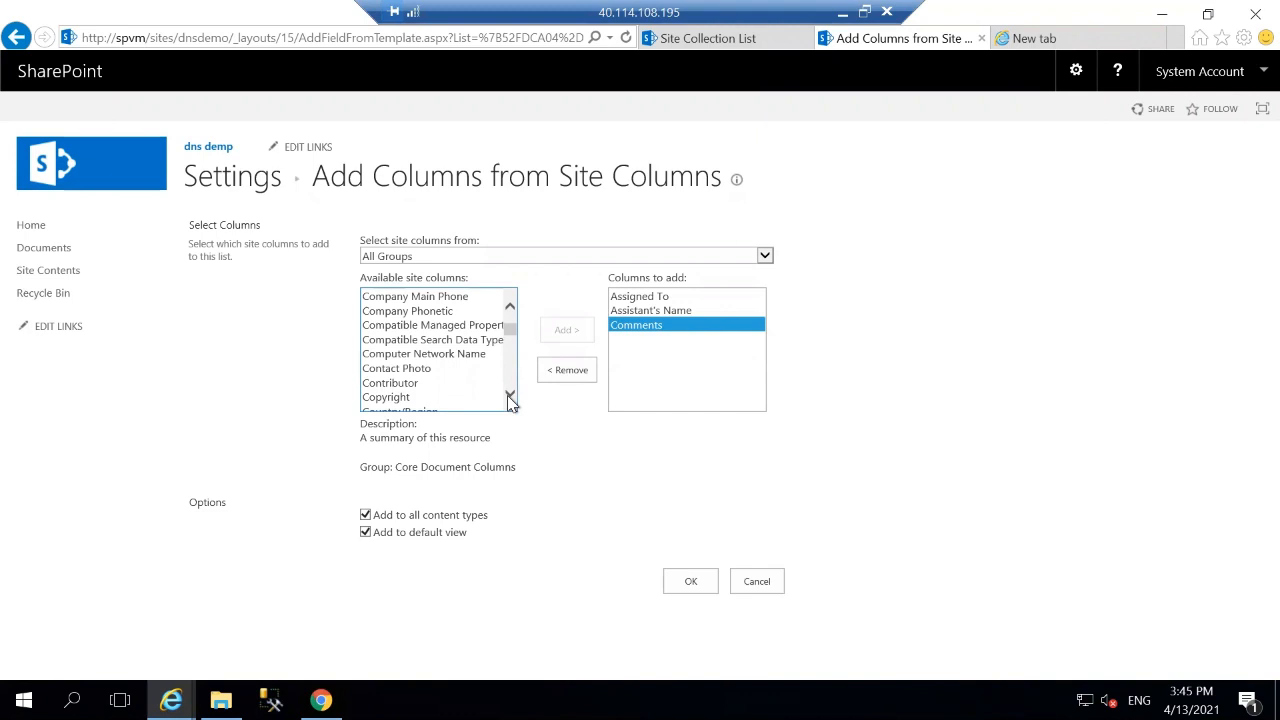
left_click(510, 396)
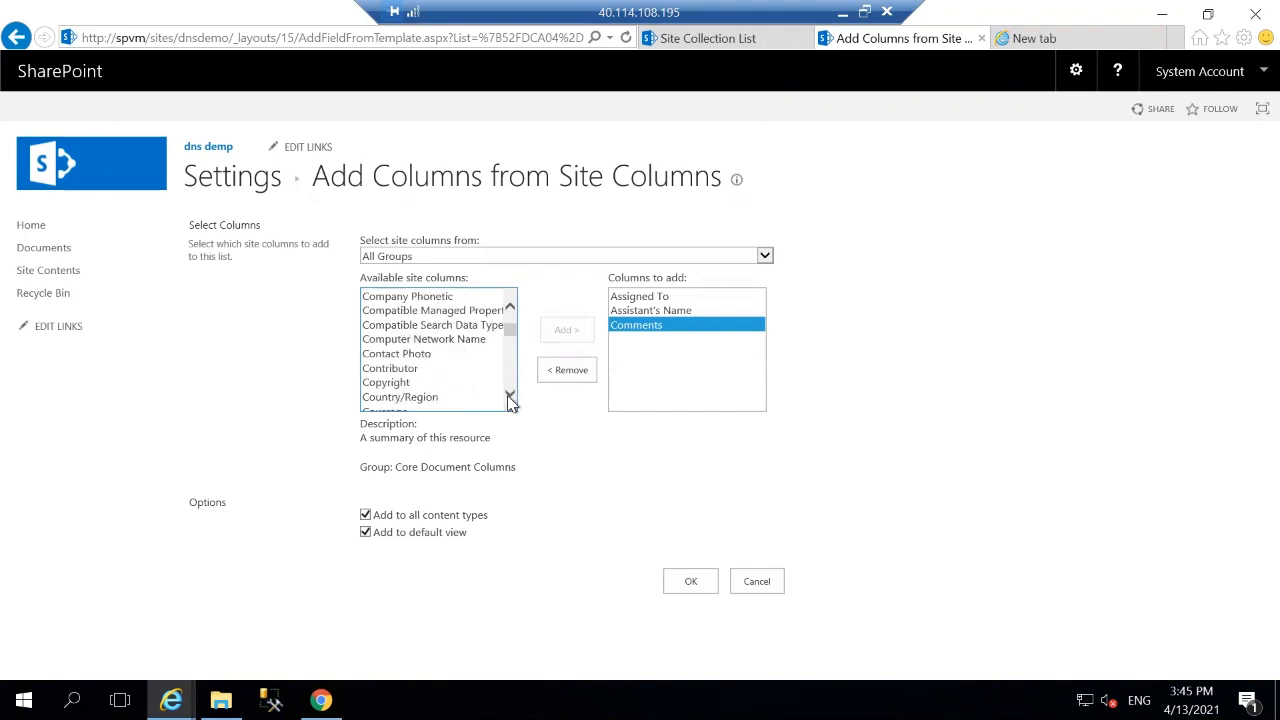
left_click(417, 371)
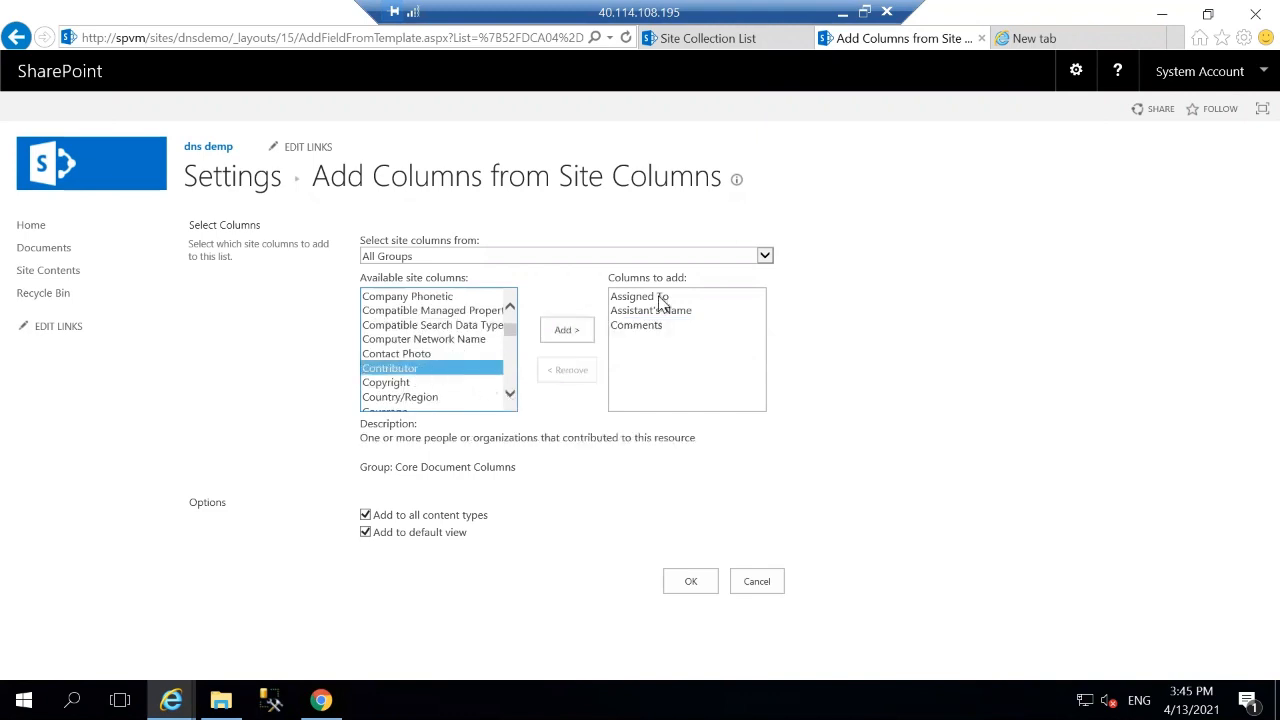
left_click(581, 334)
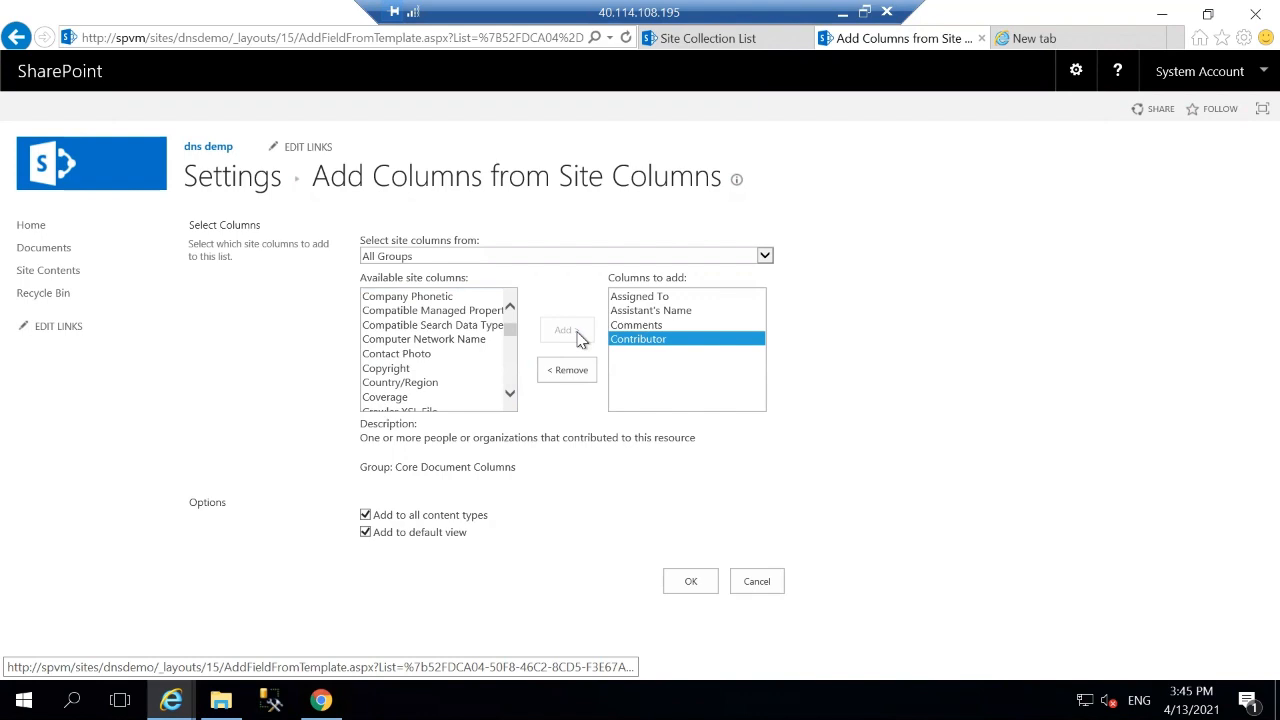
Apply the chosen site columns to the library and open the Documents library.
left_click(682, 588)
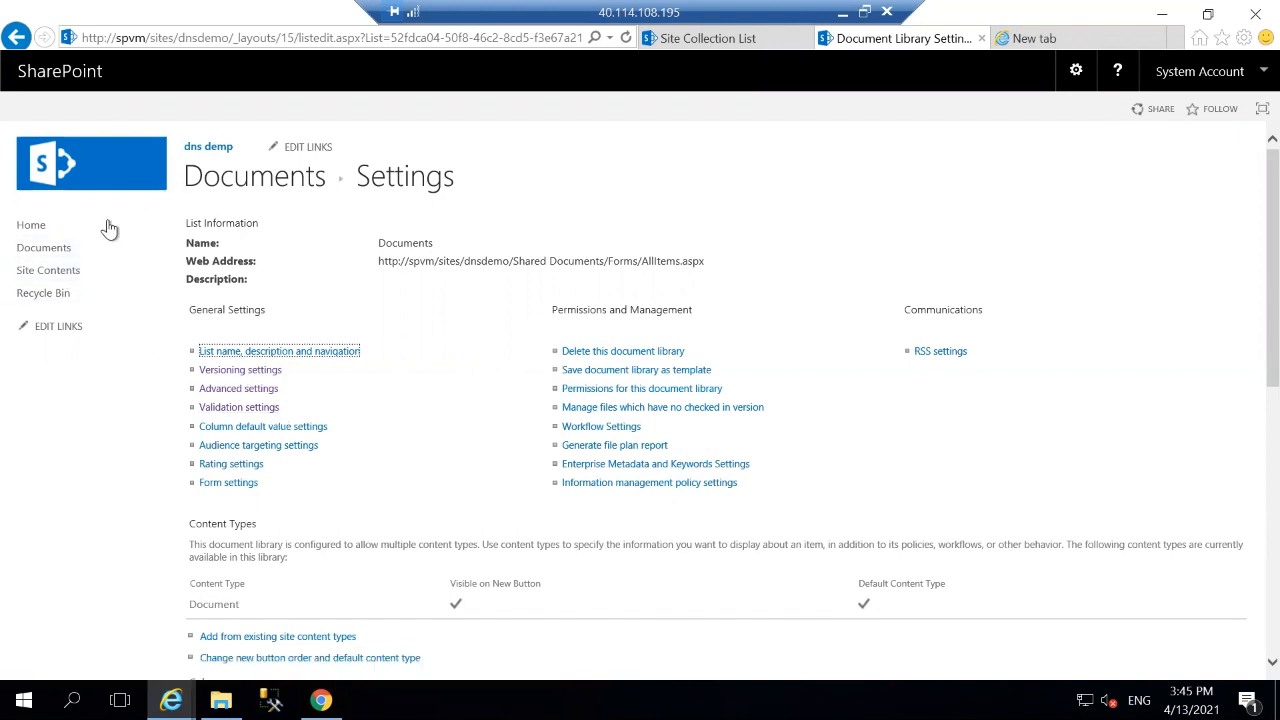
left_click(68, 252)
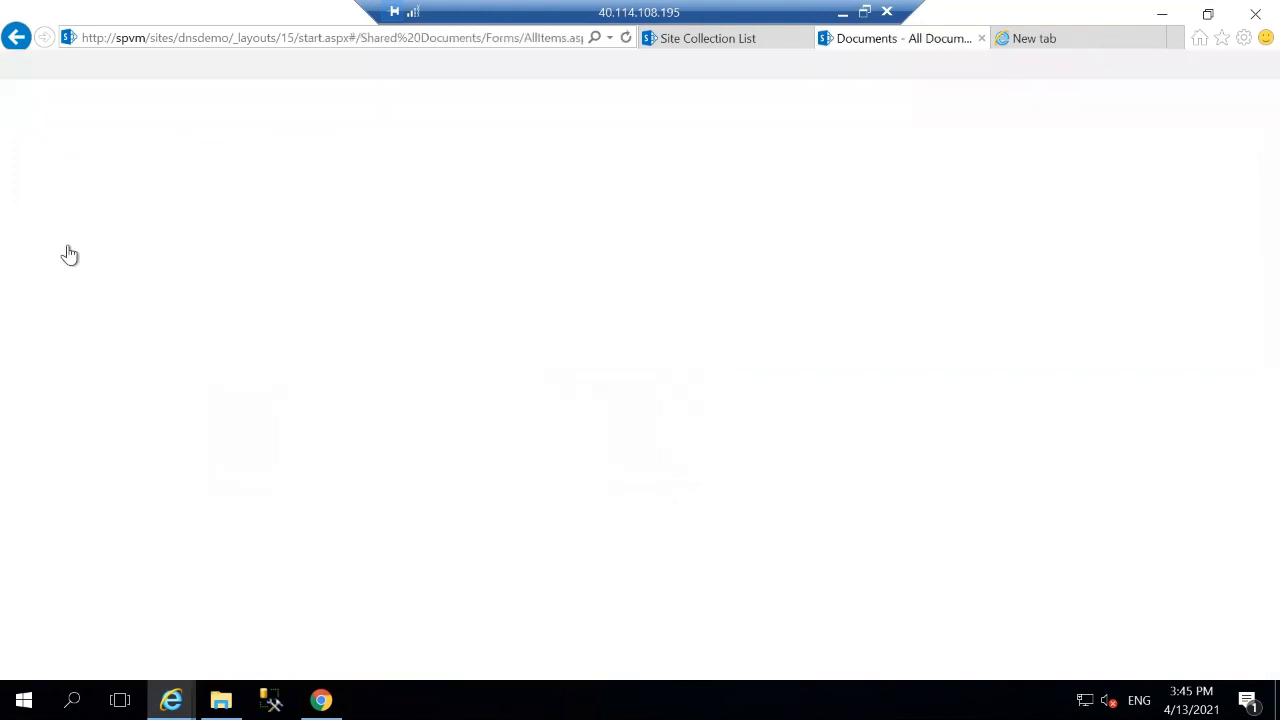